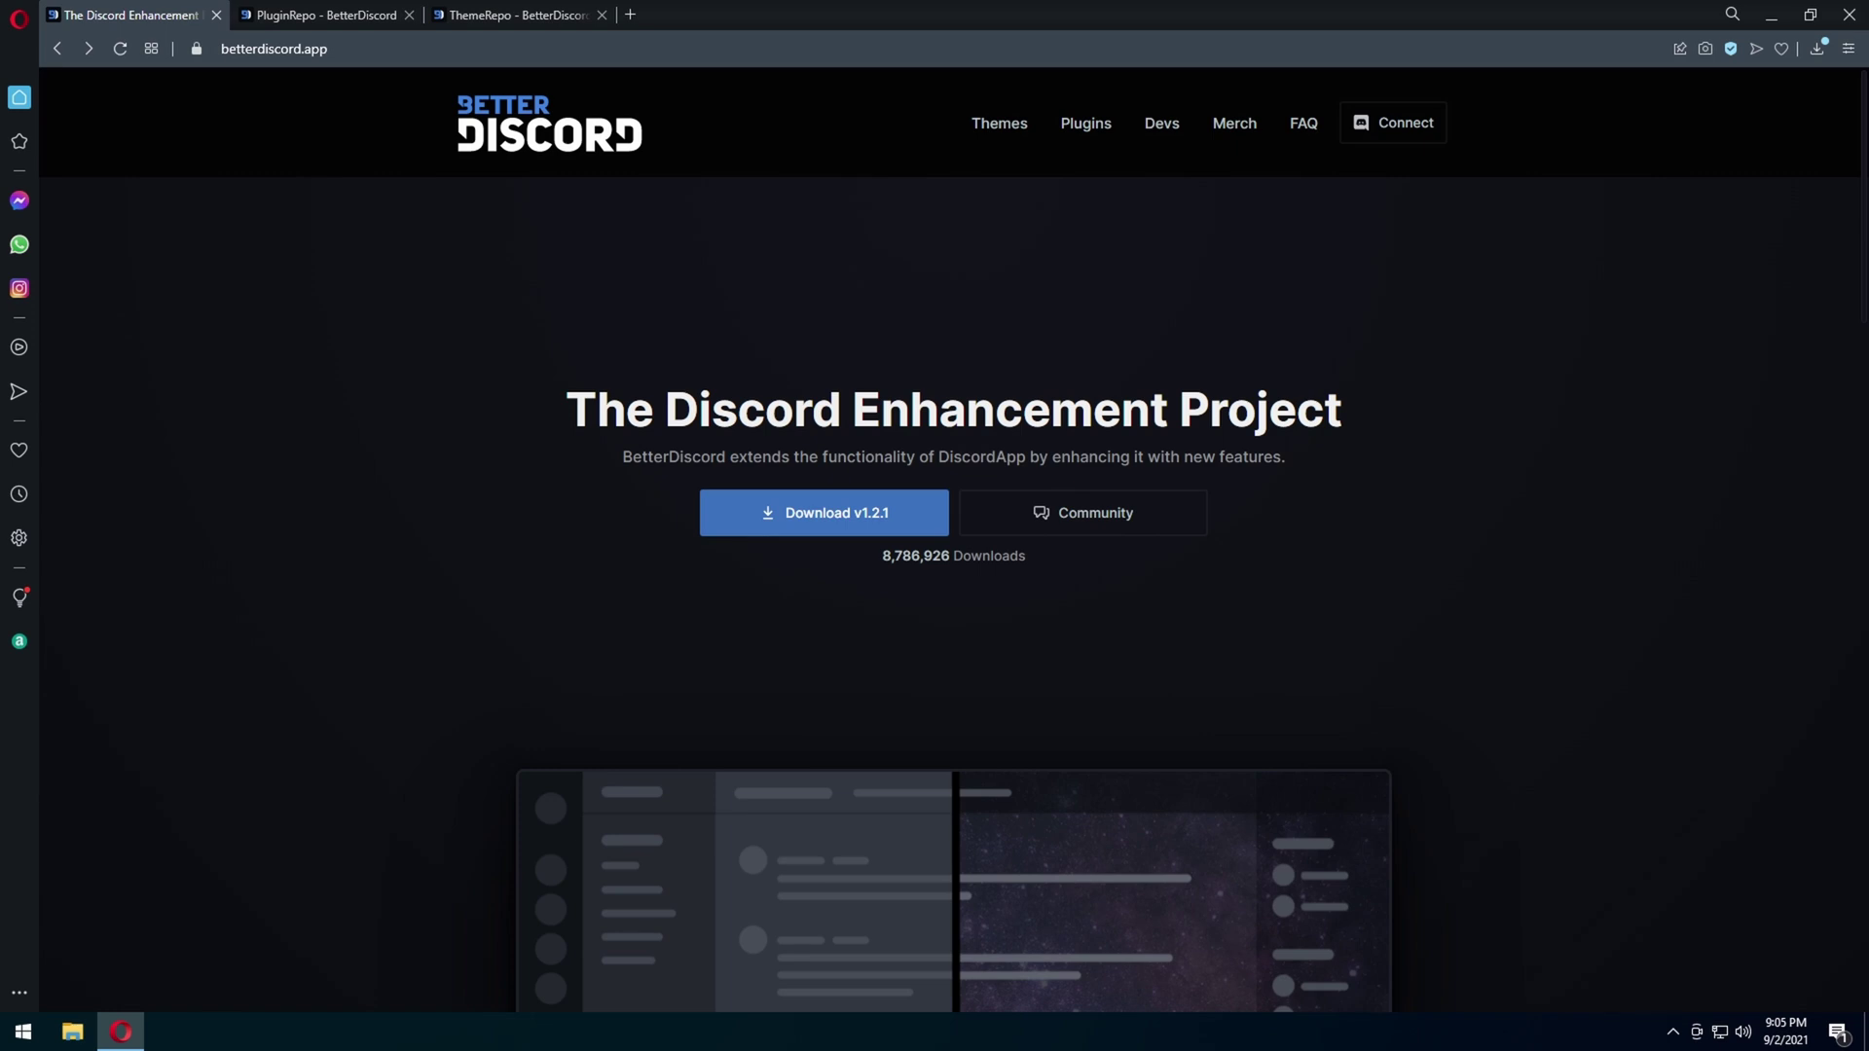
Step: Save the BetterDiscord v1.2.1 Windows installer to the Desktop, then minimise Opera
left_click(876, 511)
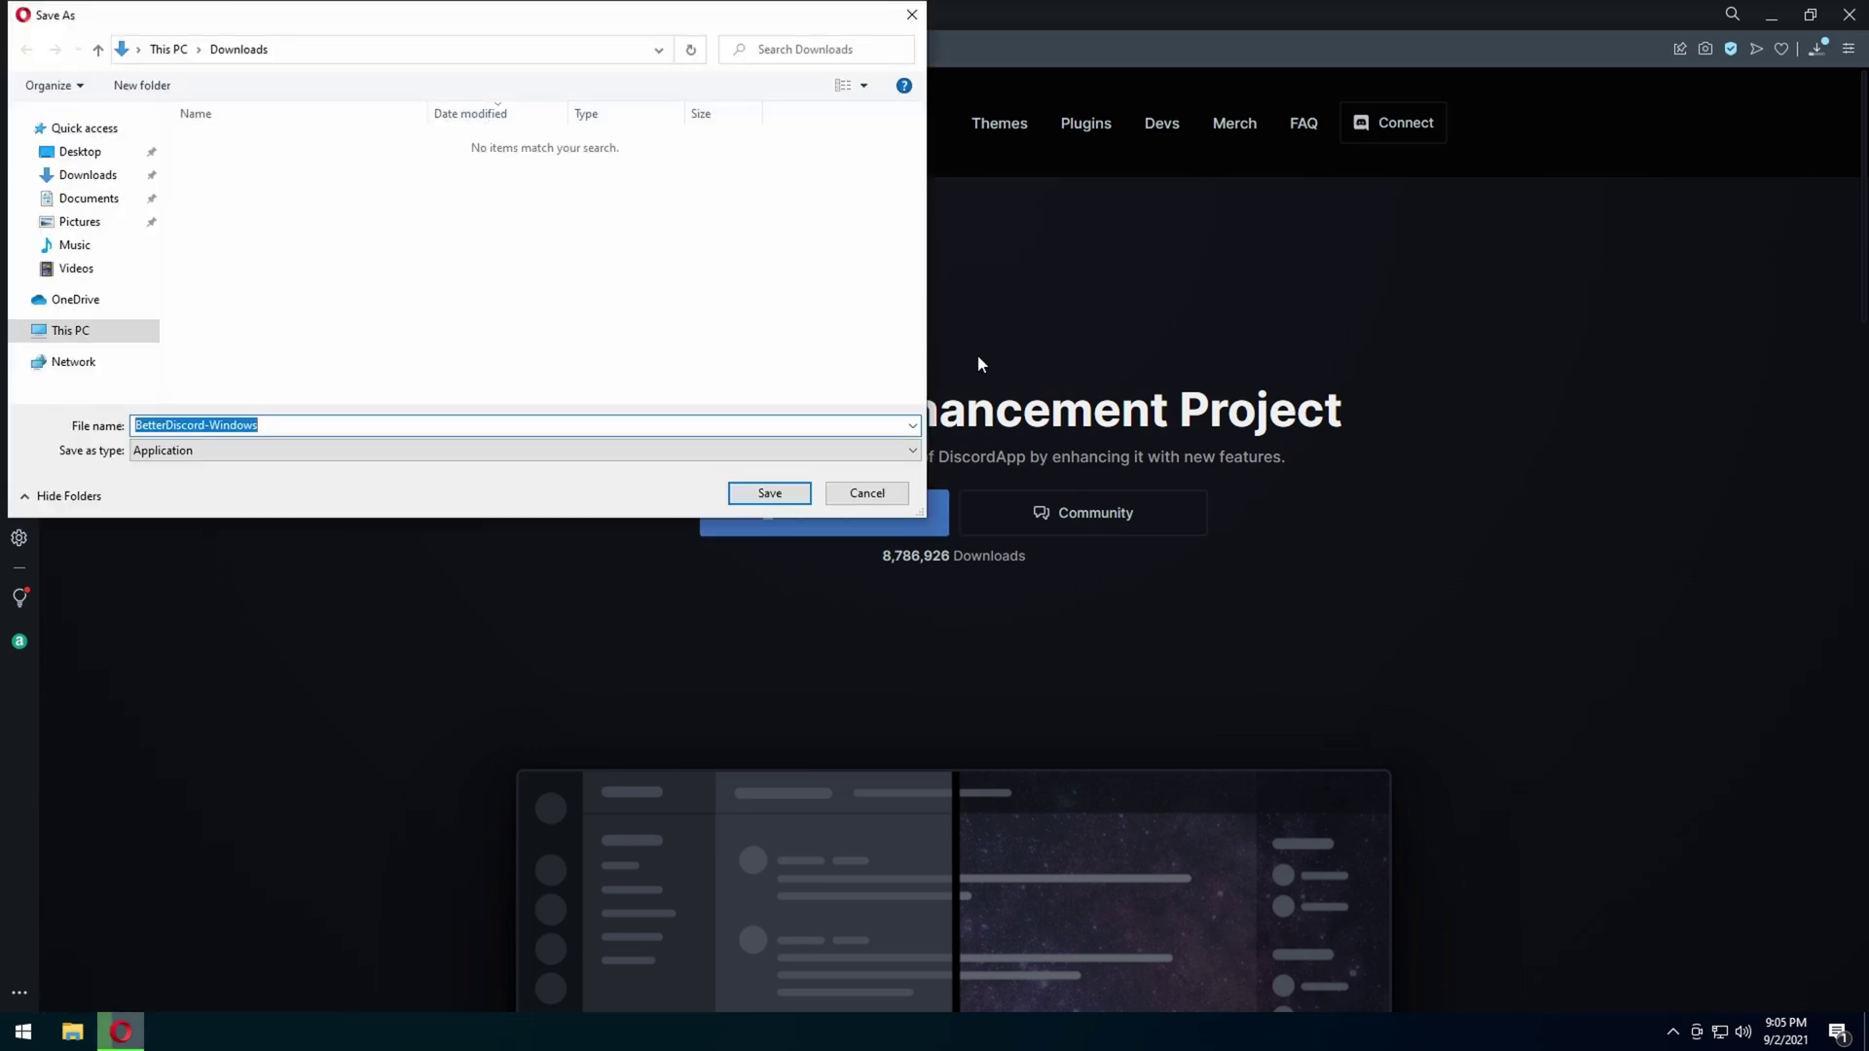
left_click(82, 152)
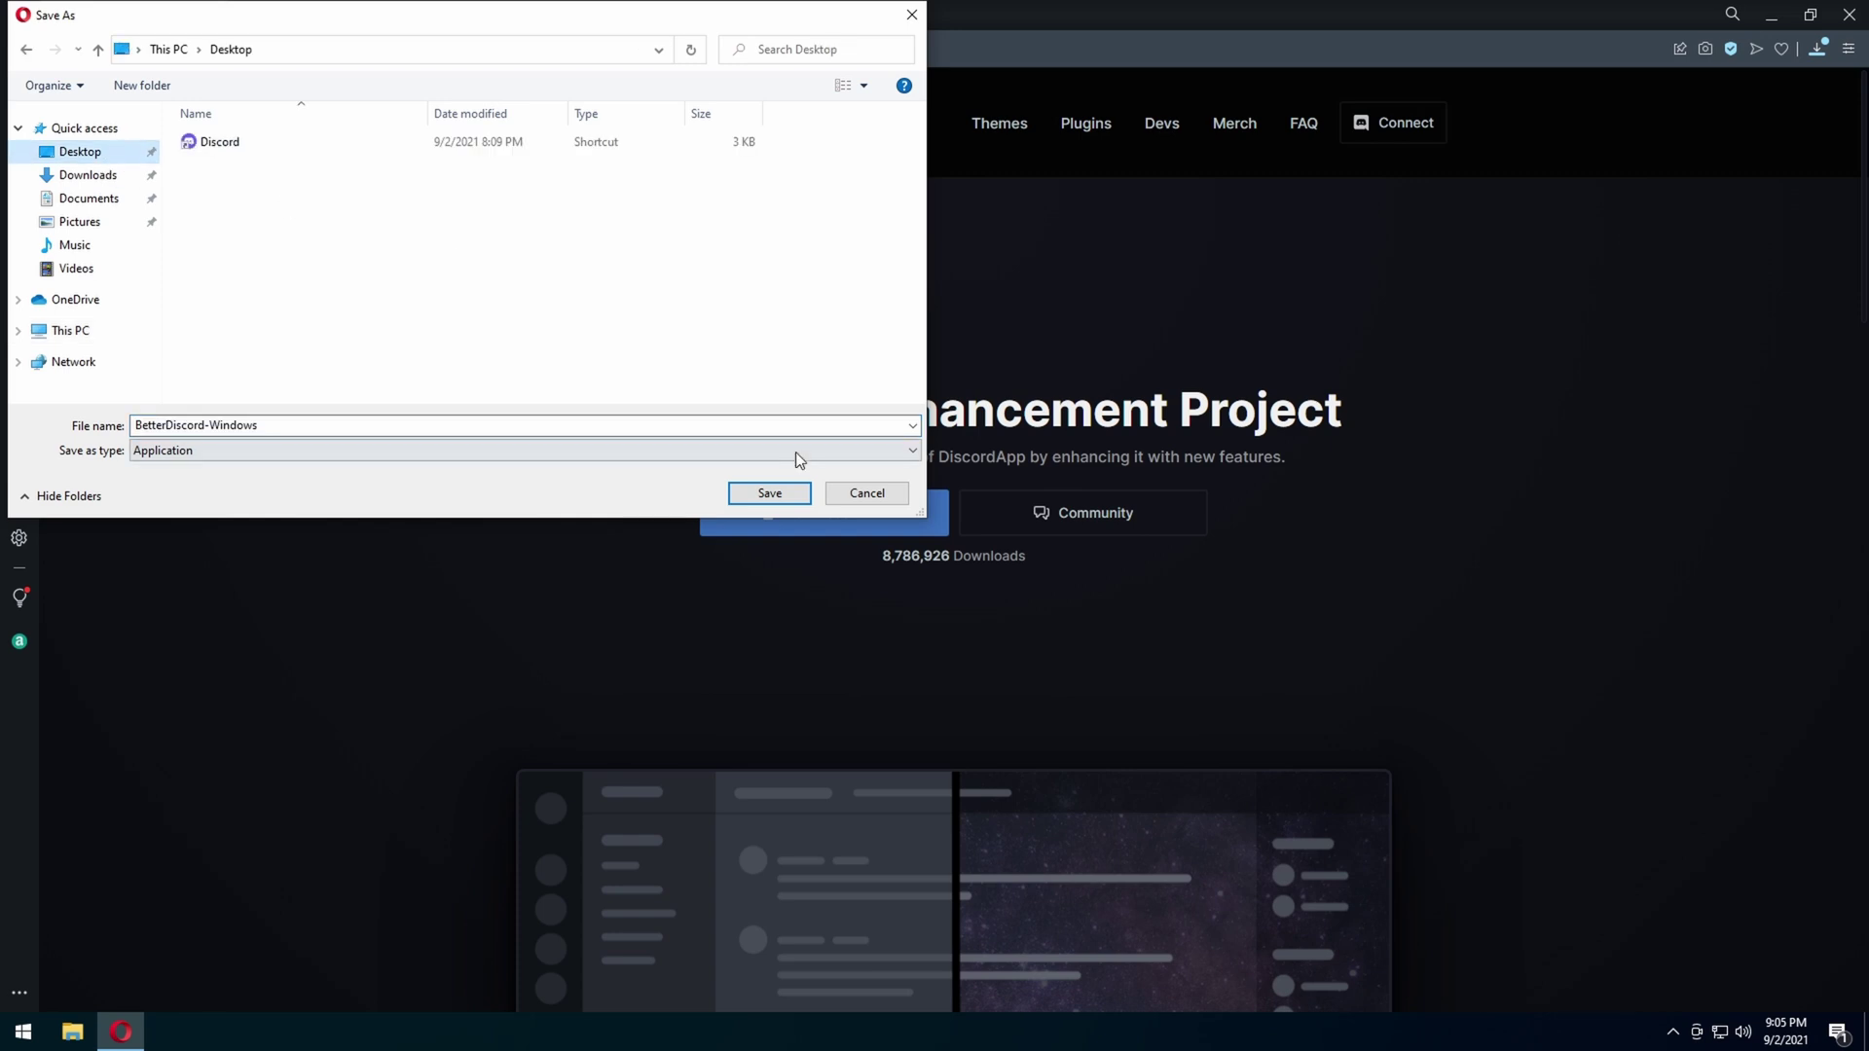
left_click(770, 493)
left_click(1782, 20)
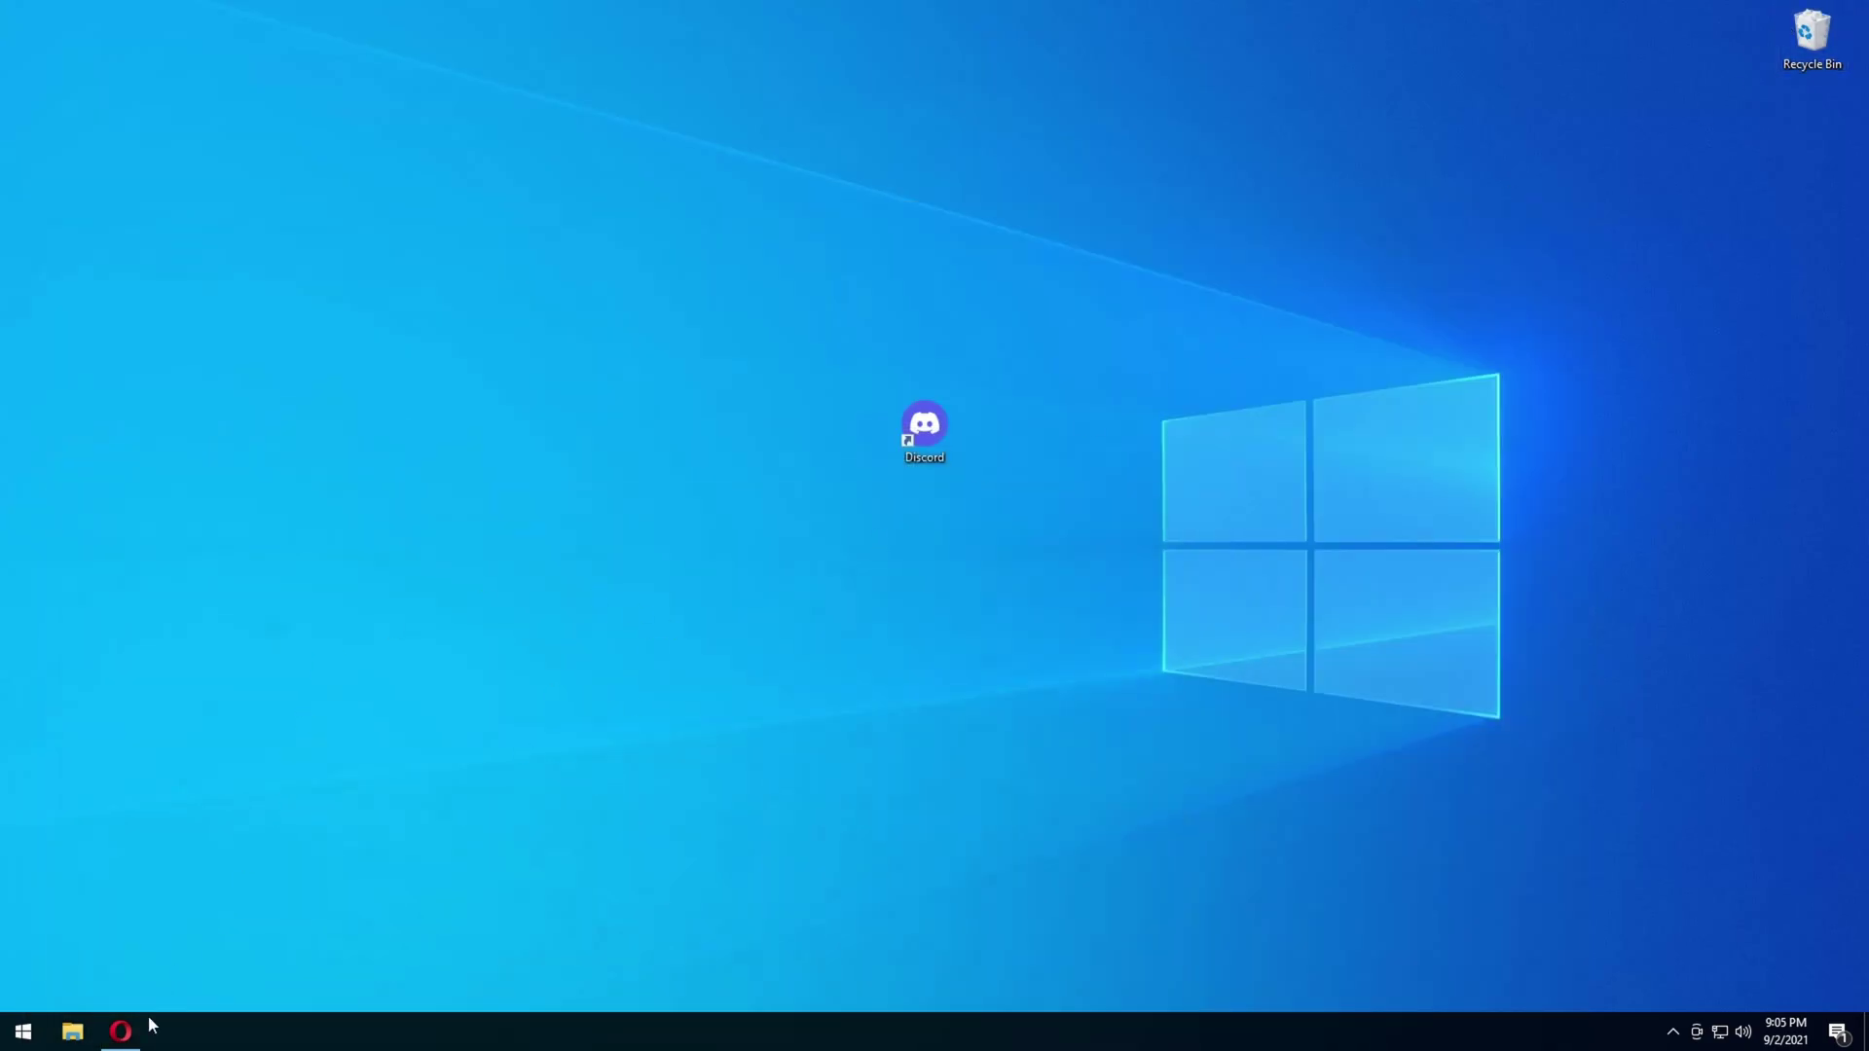
Step: Launch the BetterDiscord installer from the desktop, placed beside the Discord shortcut
left_click(121, 1030)
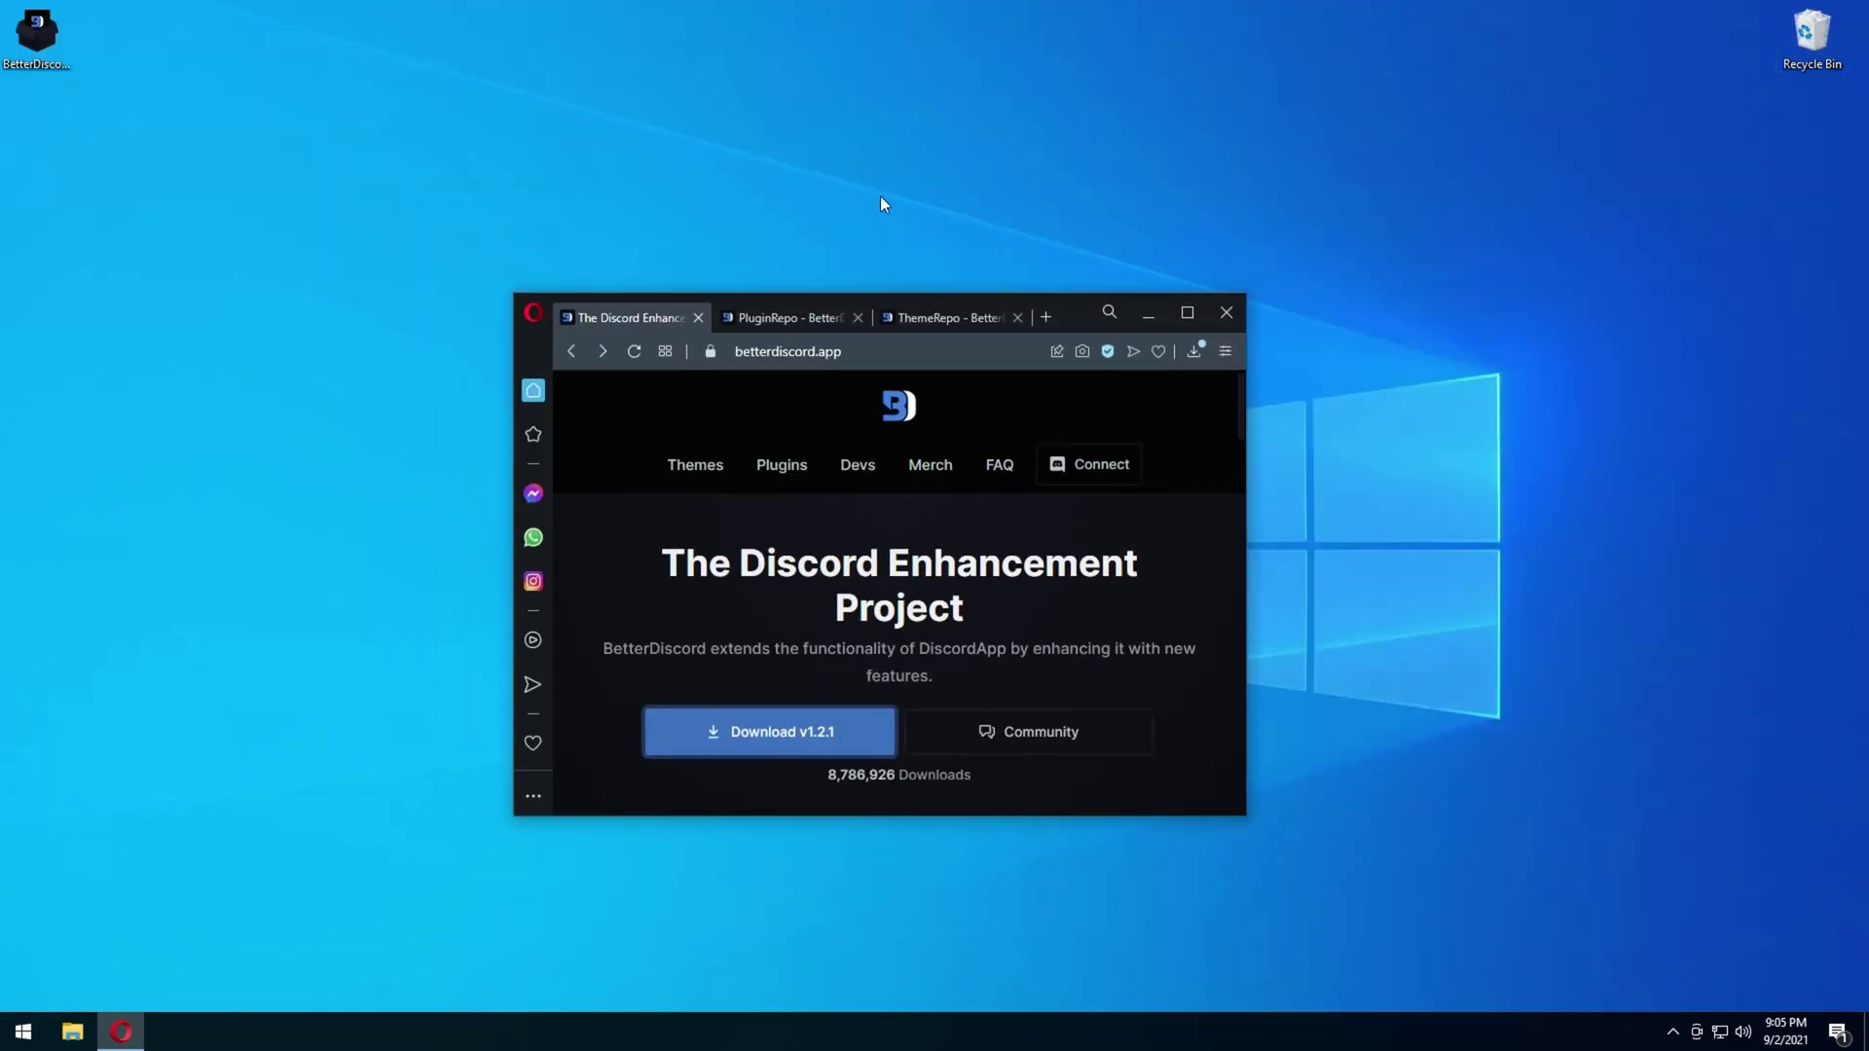
left_click(1148, 315)
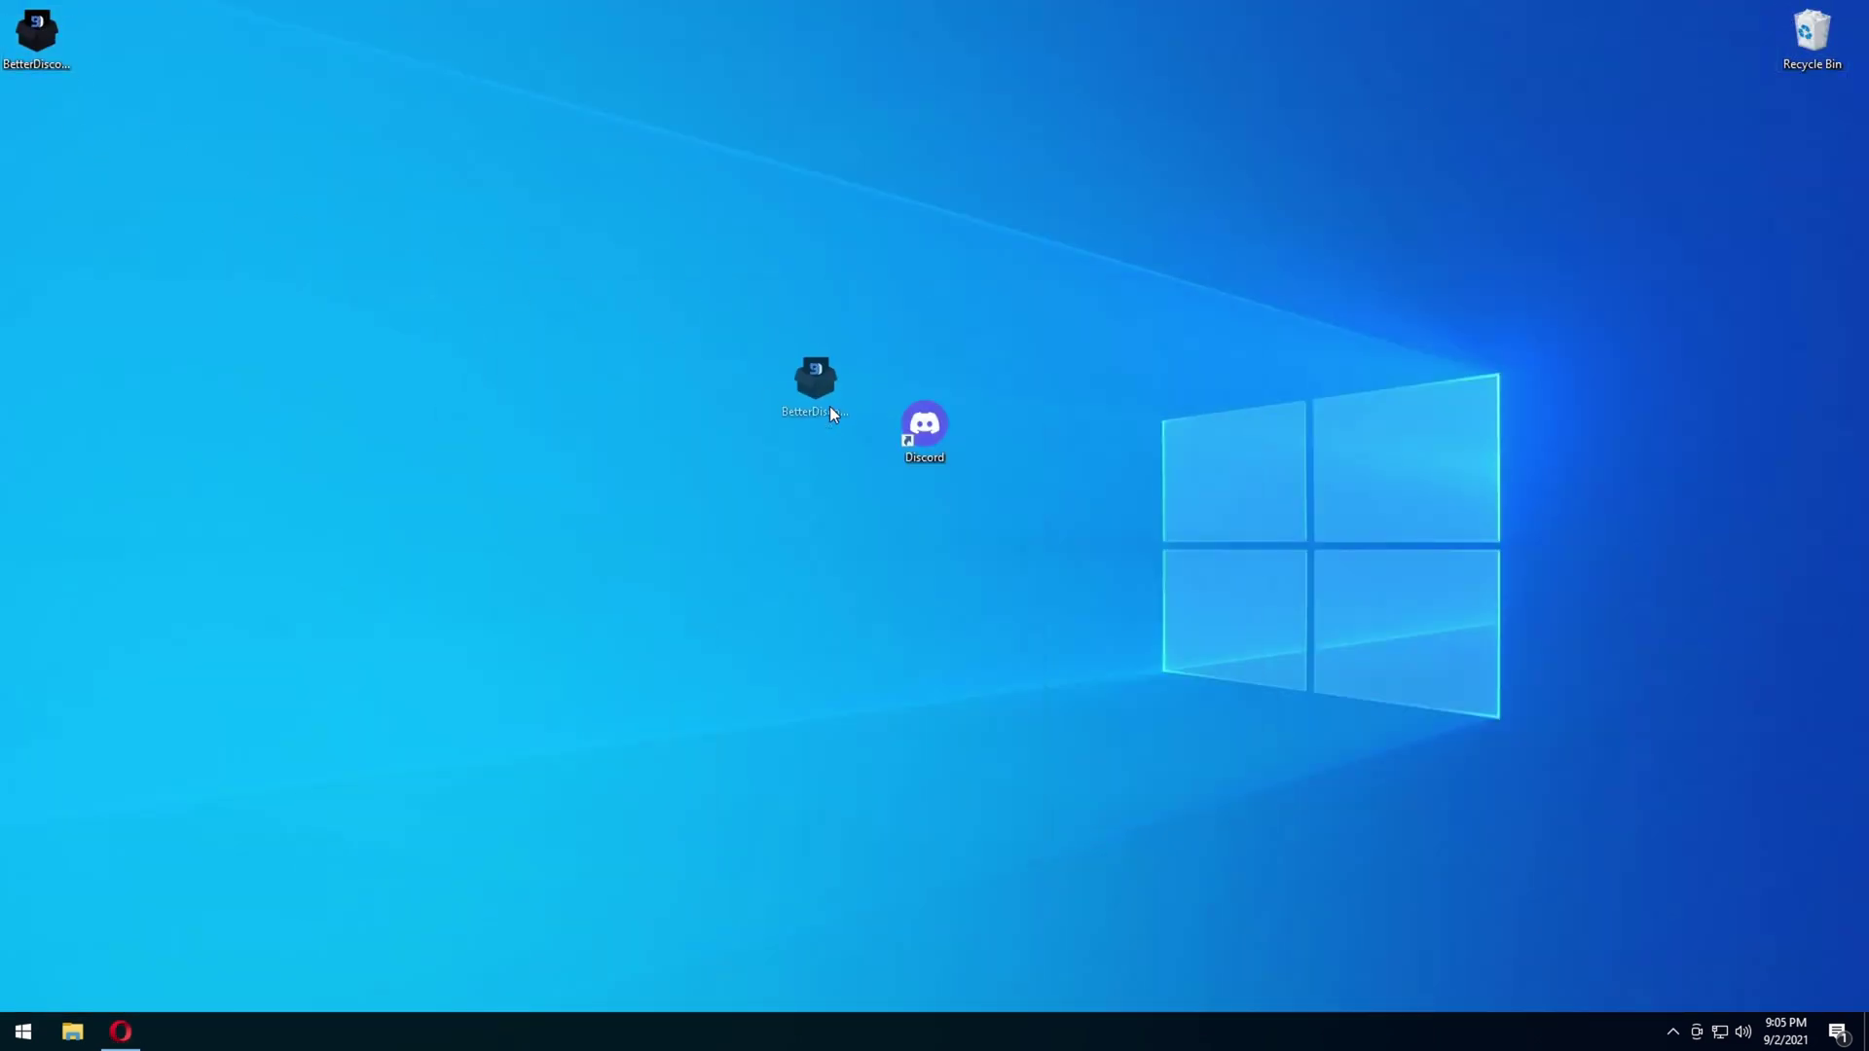
left_click_drag(831, 382, 842, 418)
double_click(840, 417)
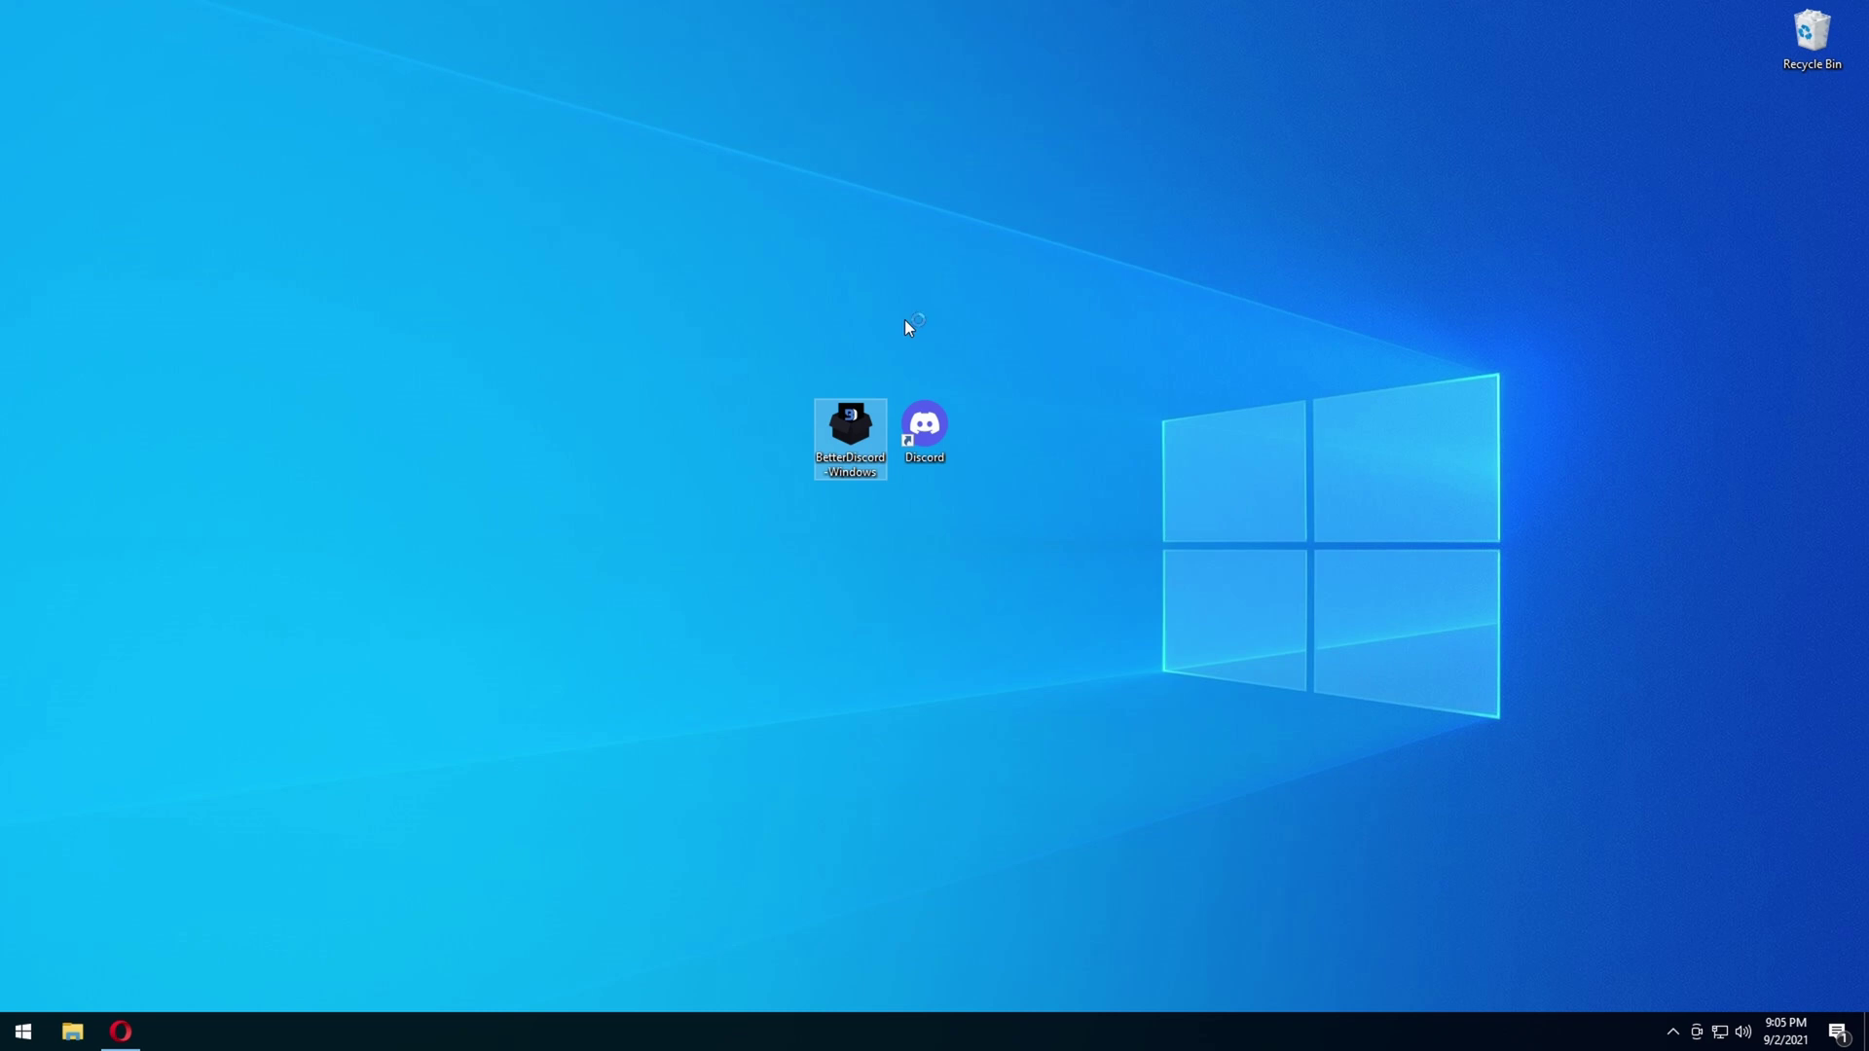
Step: Accept the license and install BetterDiscord into the regular Discord installation
left_click(790, 613)
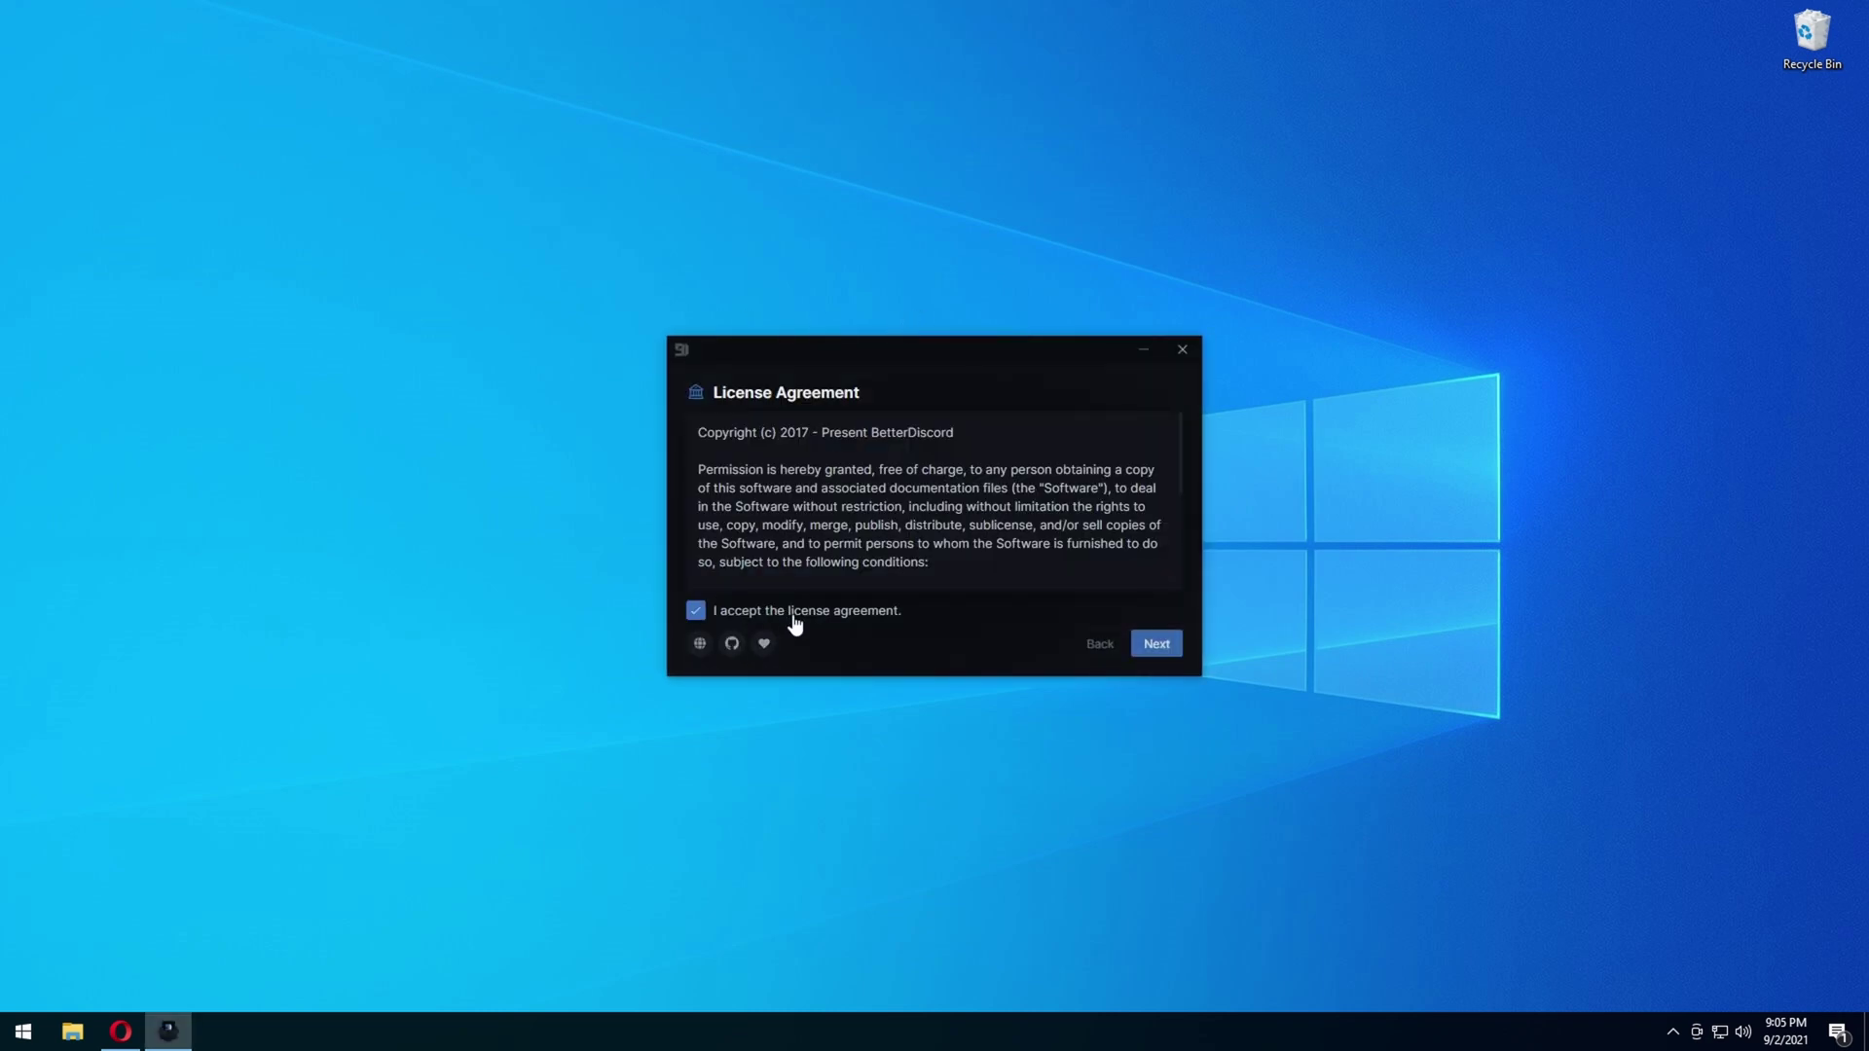
left_click(1158, 644)
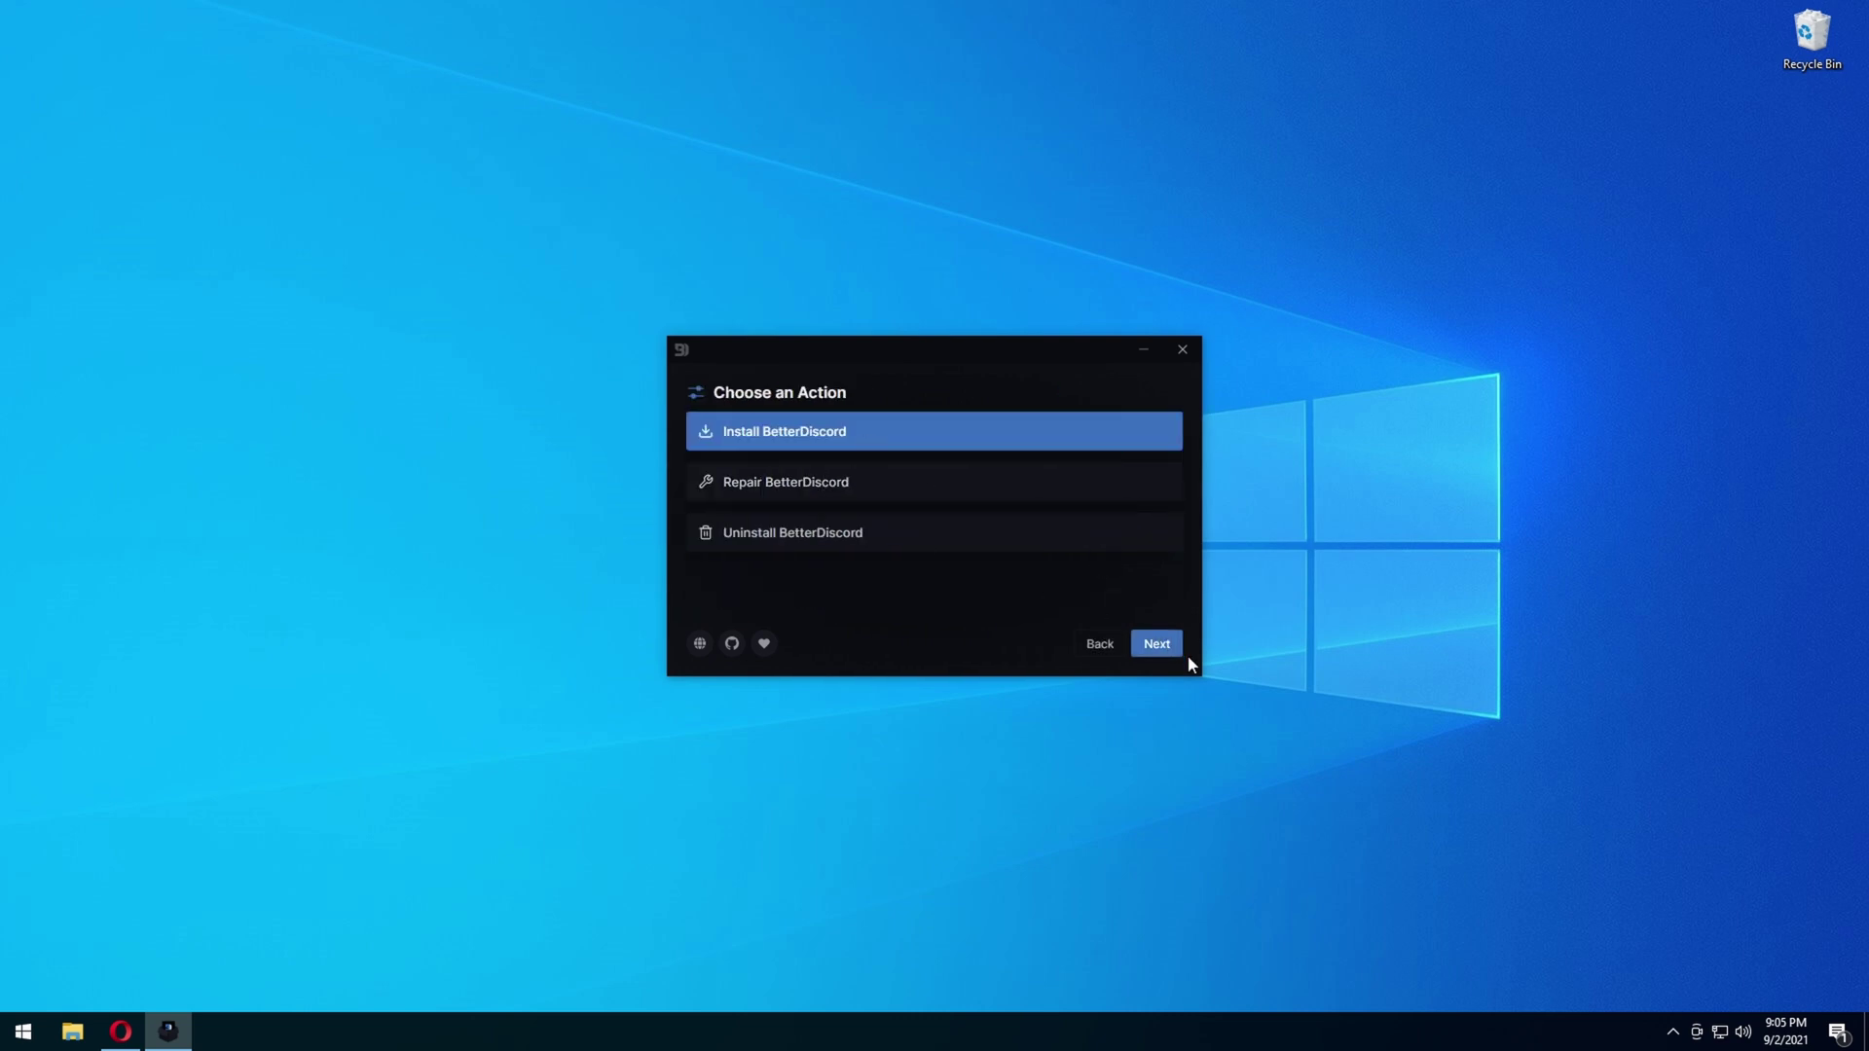
left_click(1146, 652)
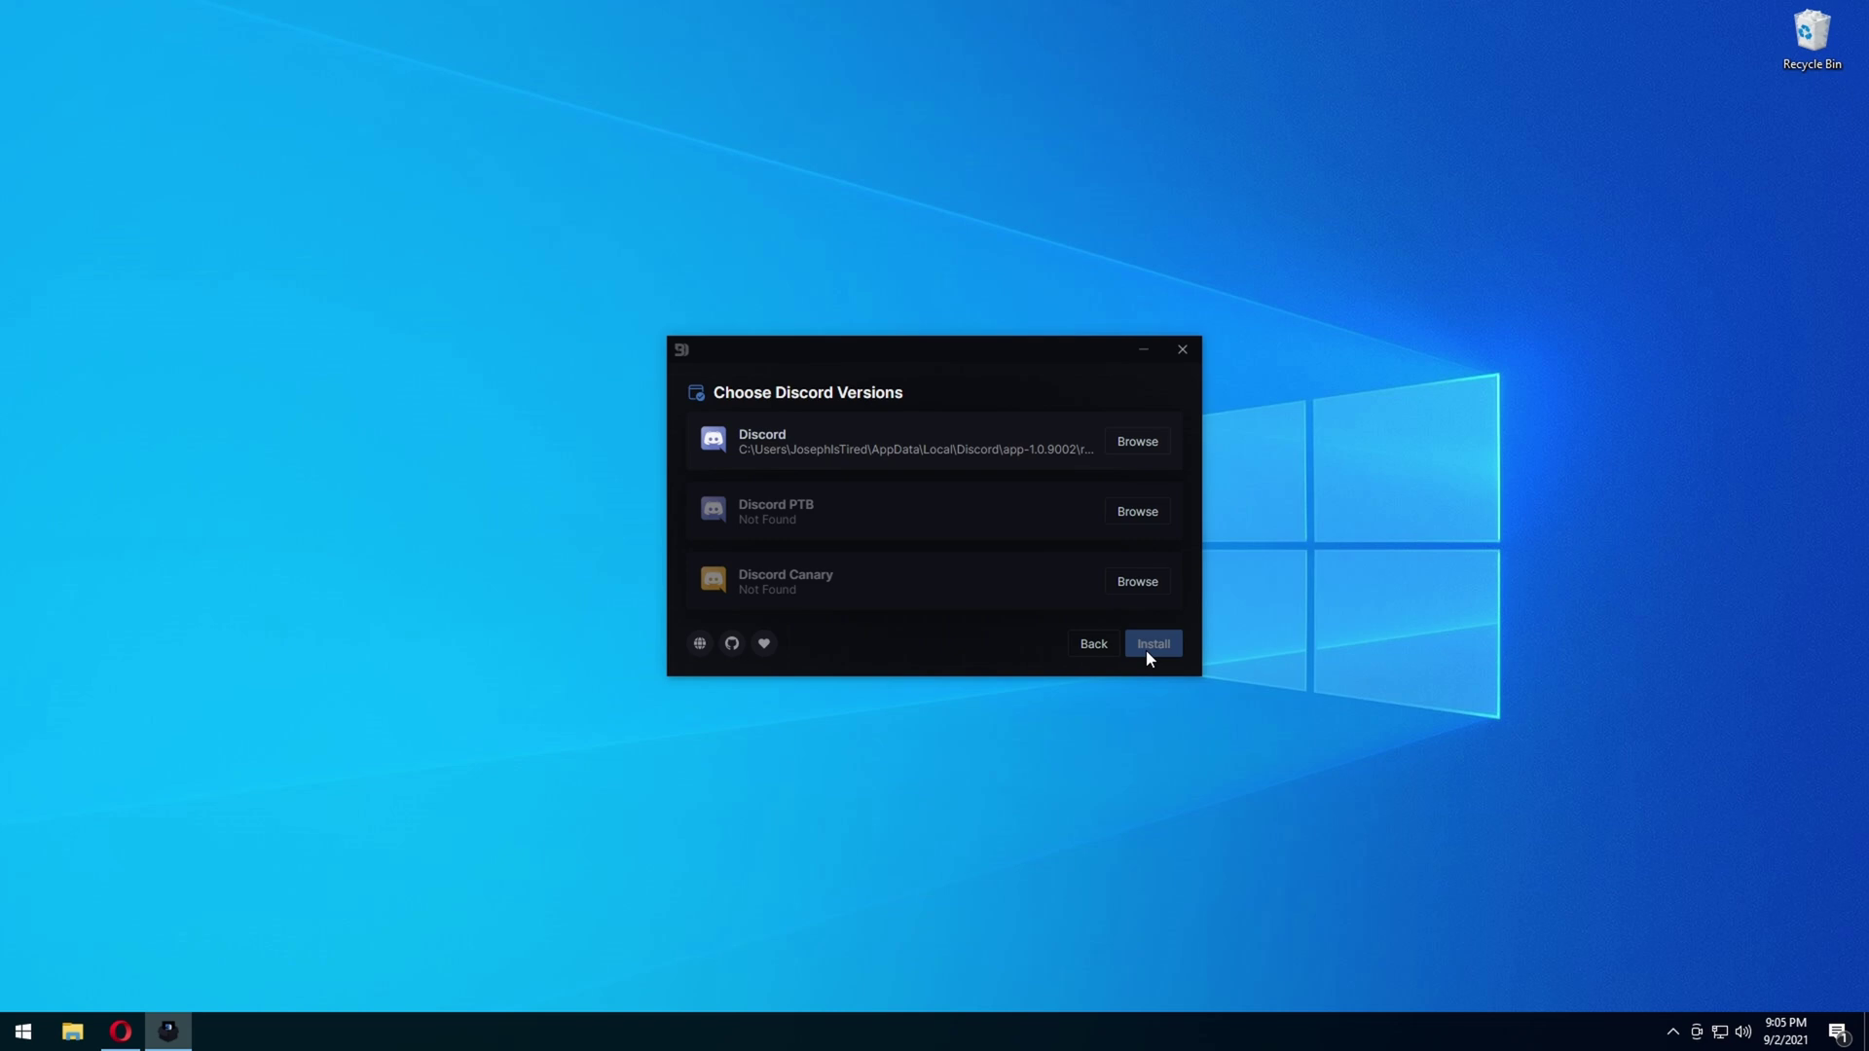
left_click(895, 432)
left_click(1151, 650)
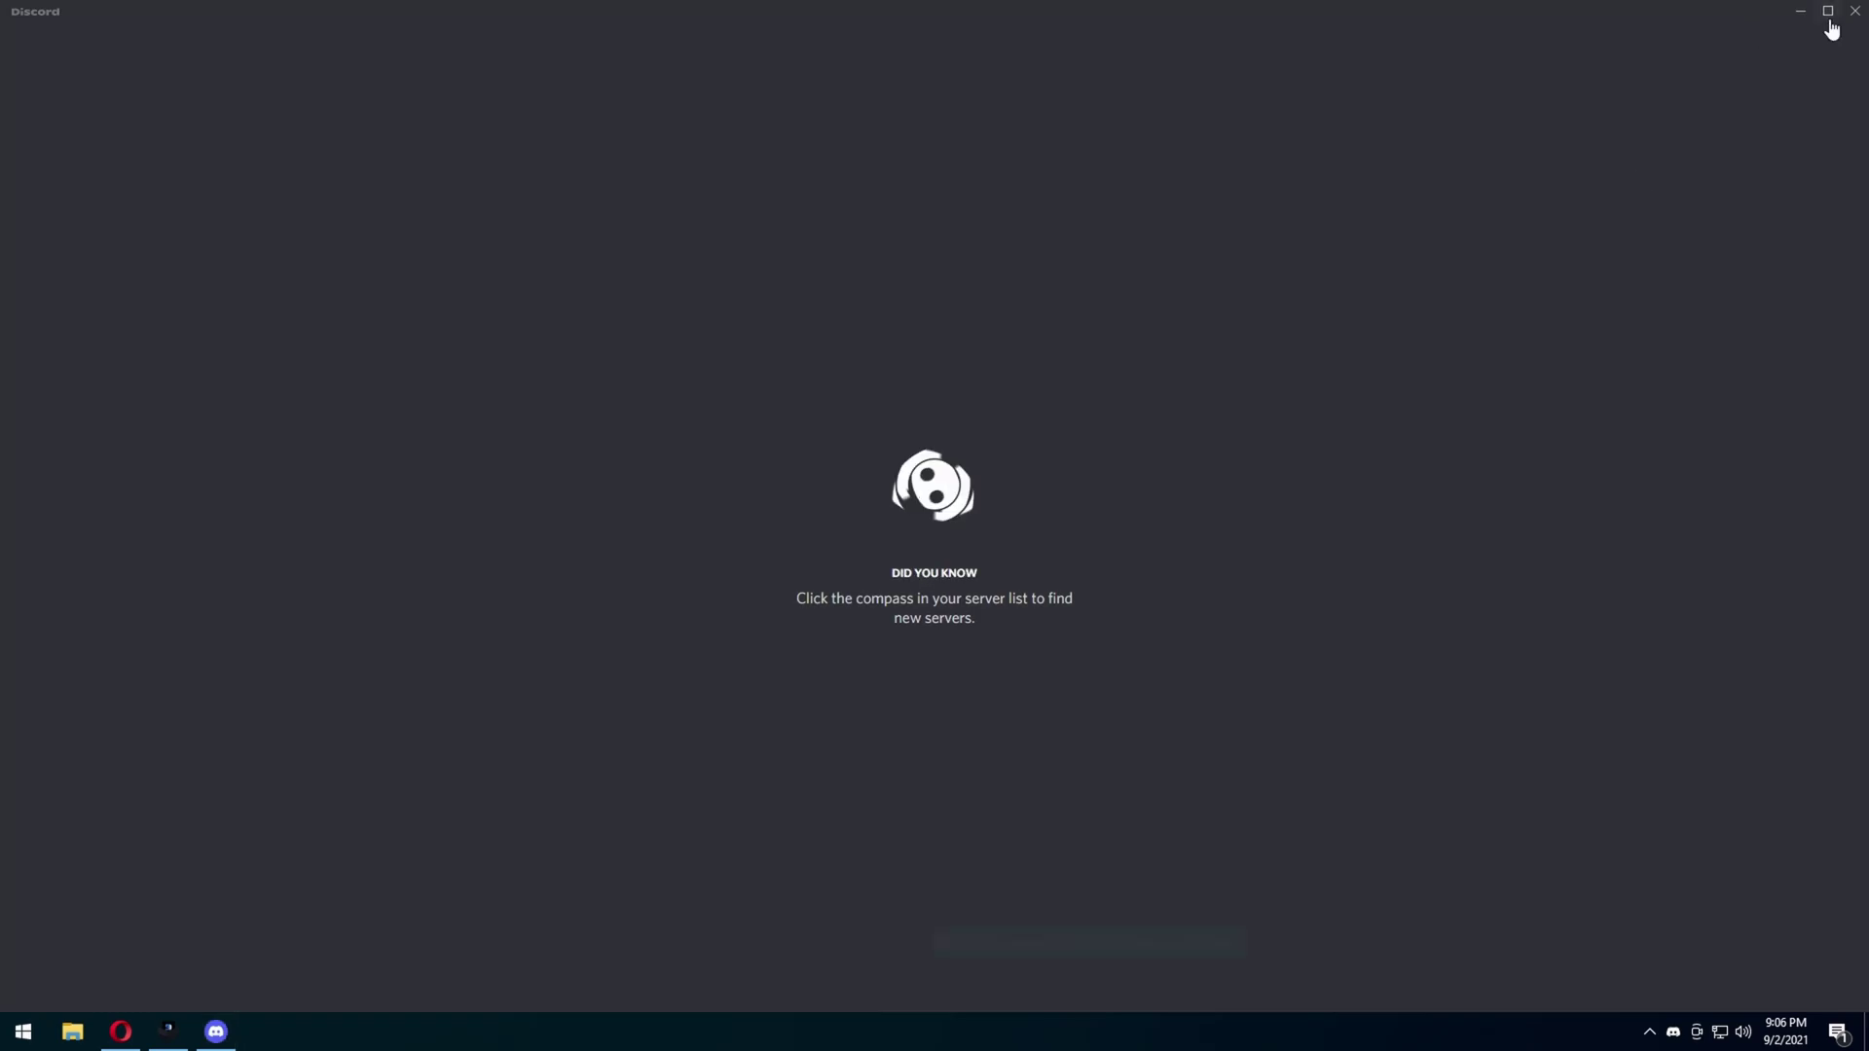
Step: Shrink the restarted Discord to a centred window and bring the finished installer forward
left_click(1828, 17)
left_click_drag(958, 218, 960, 168)
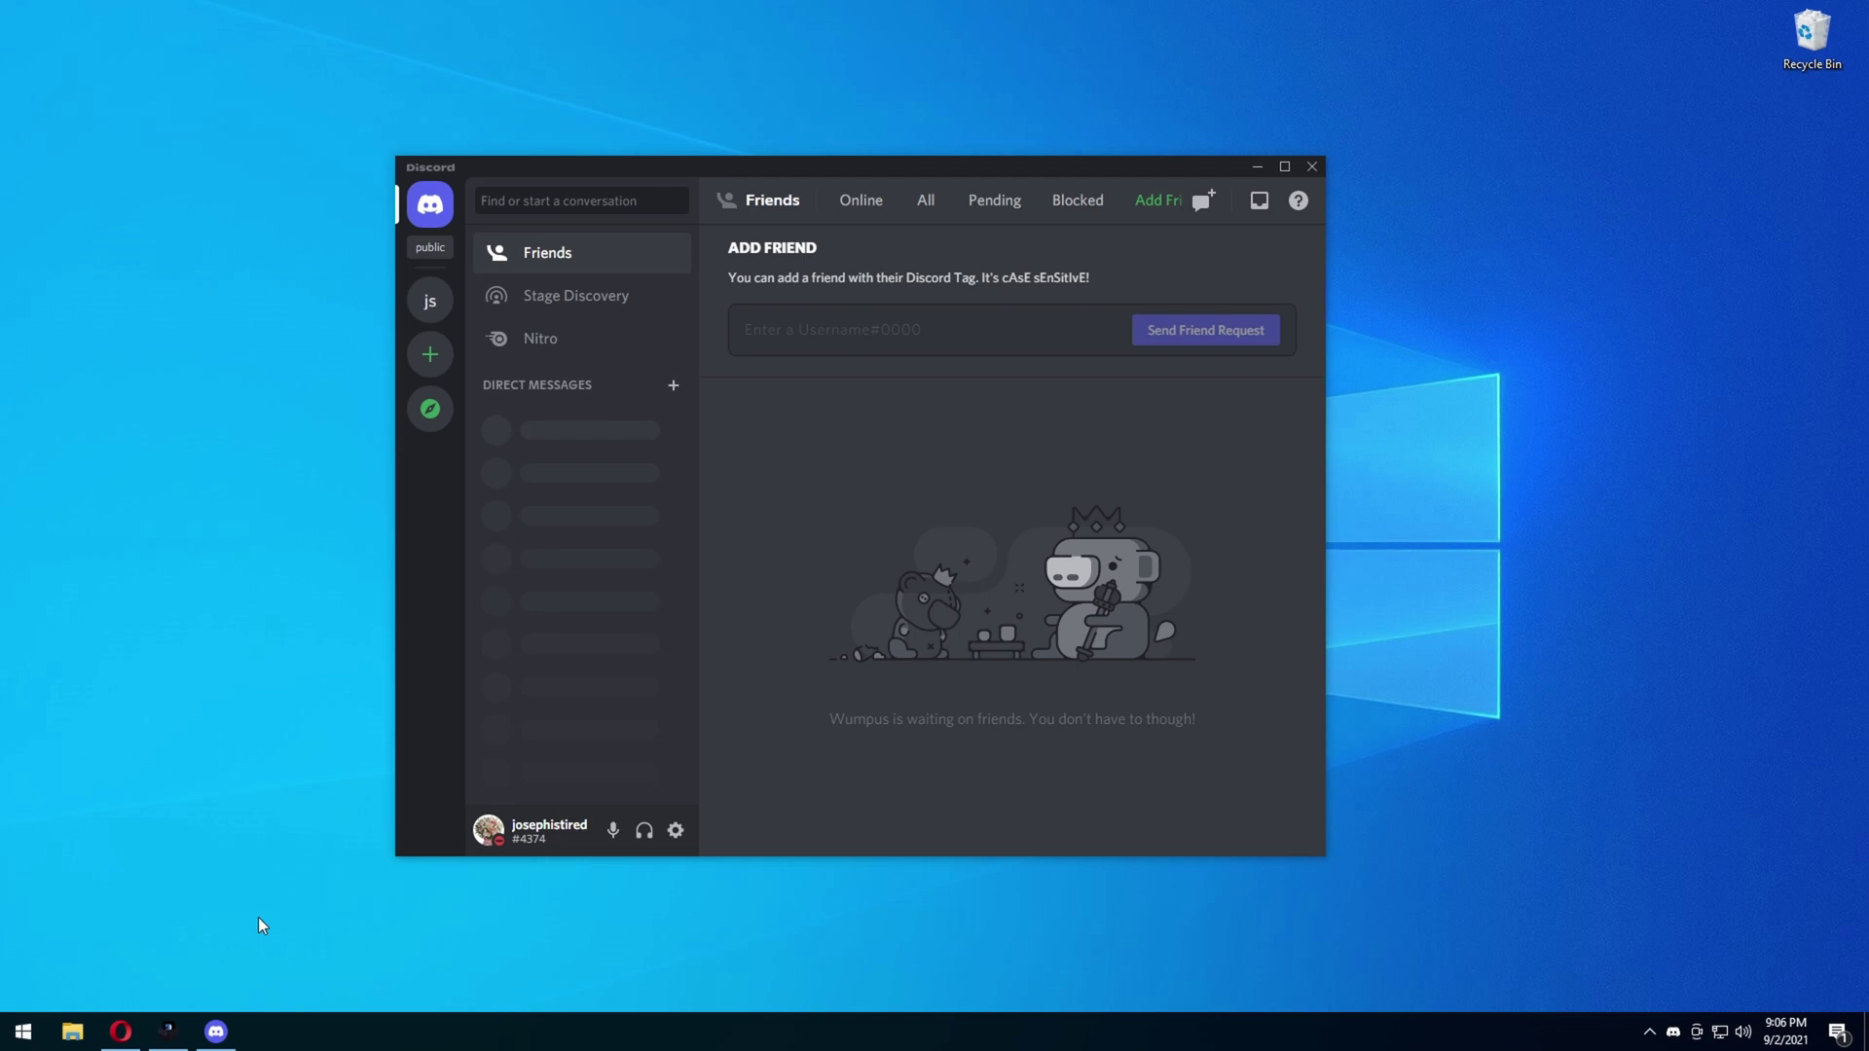
left_click(168, 1031)
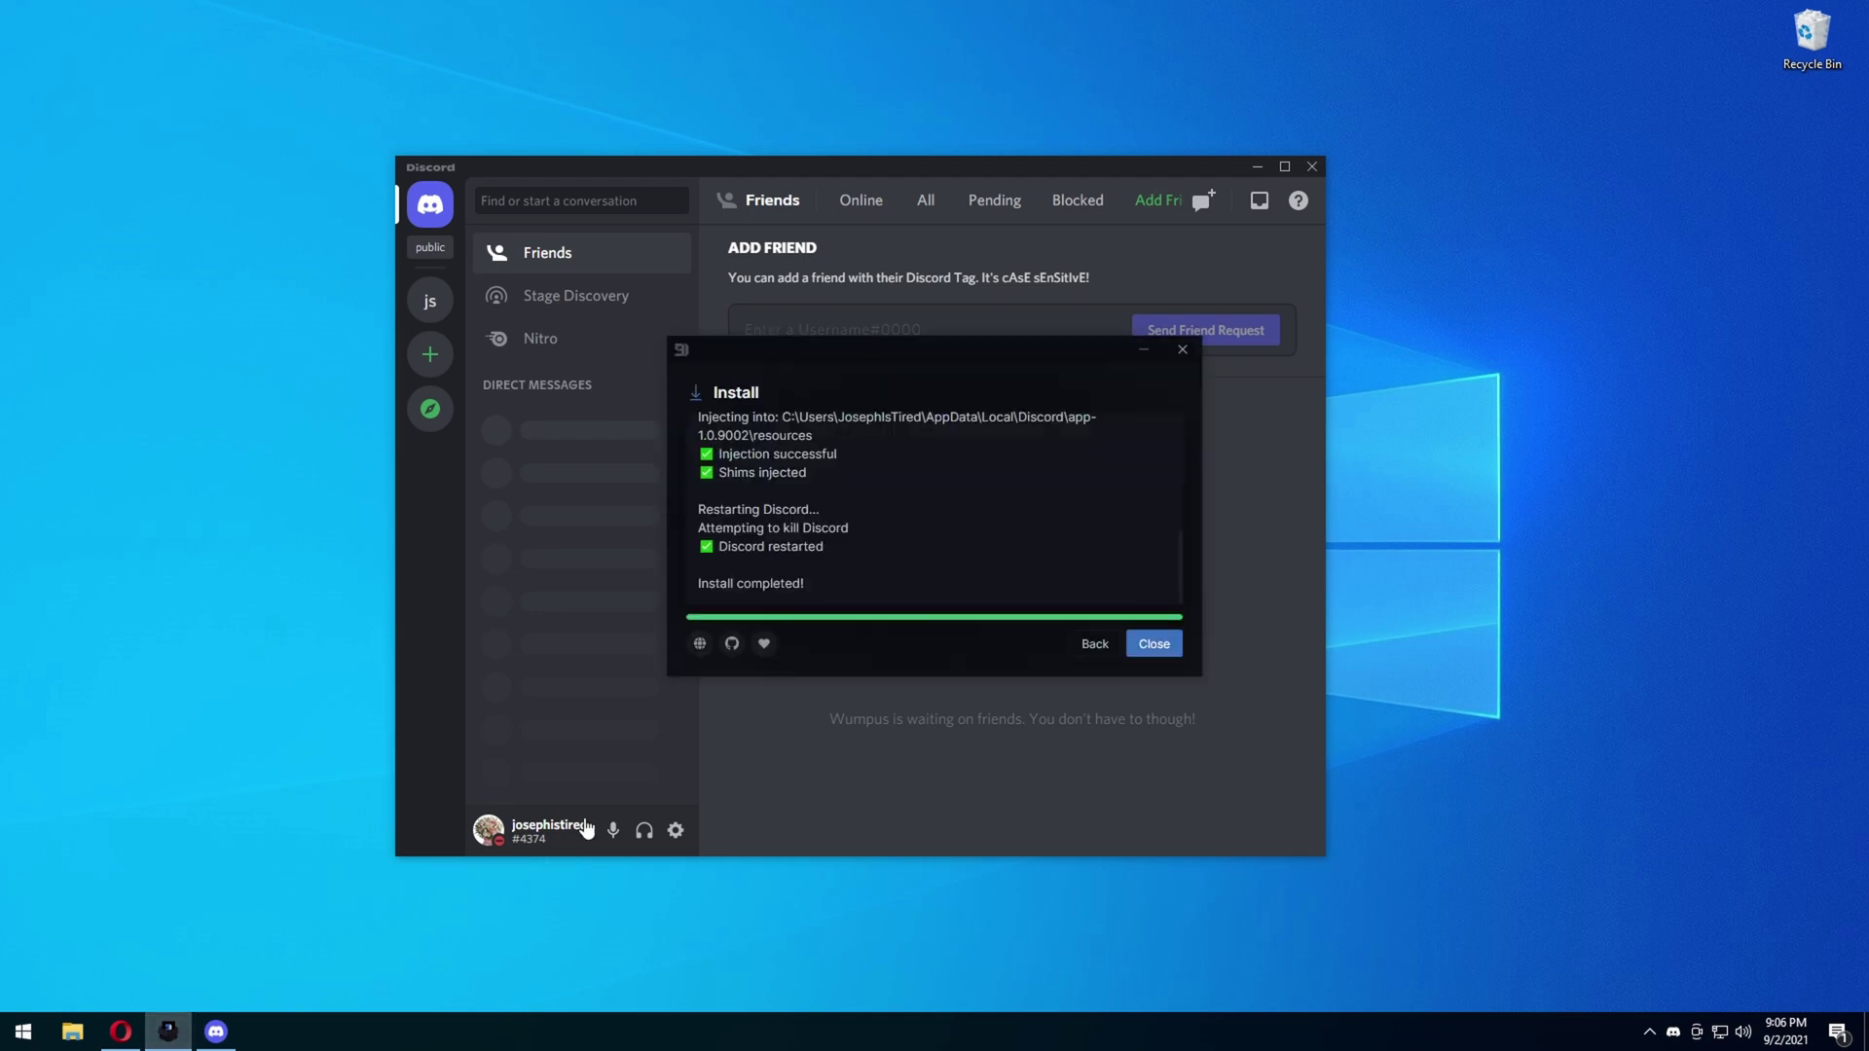
Step: Close the installer and open the plugins folder from BetterDiscord's Plugins settings page
left_click(1155, 644)
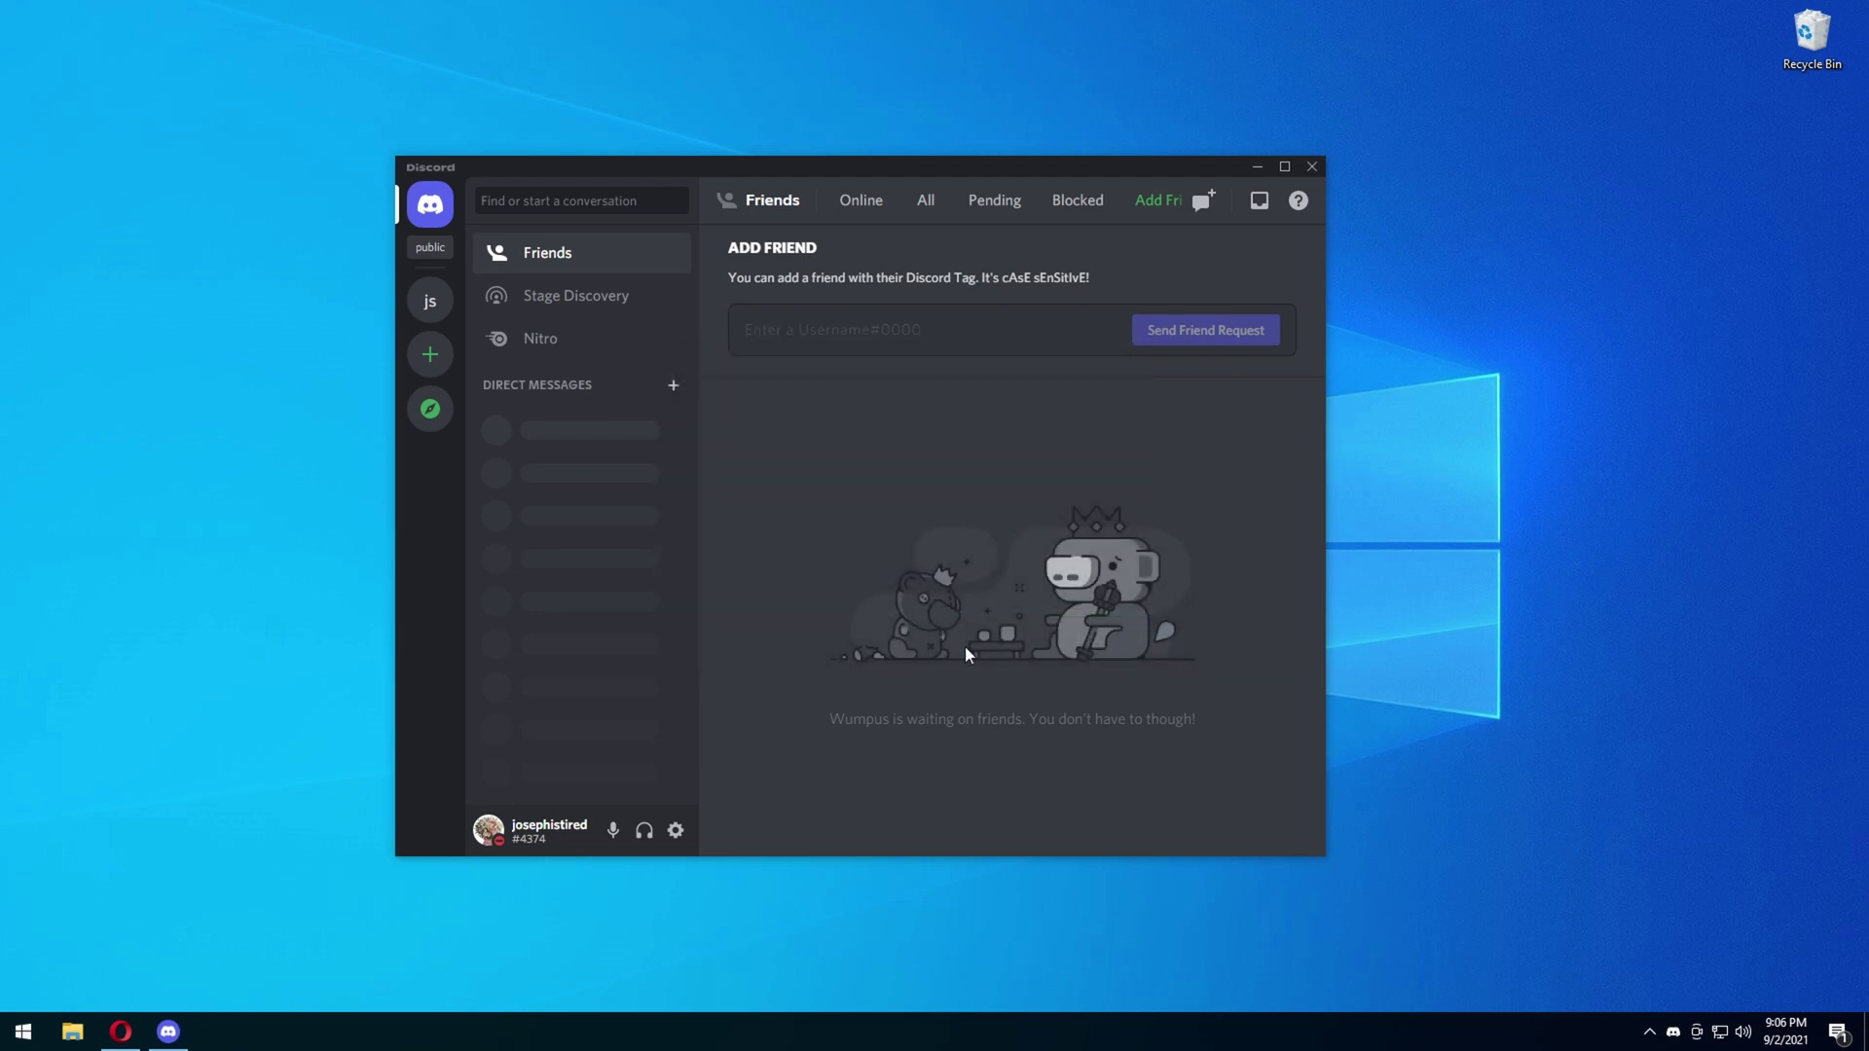
left_click(675, 831)
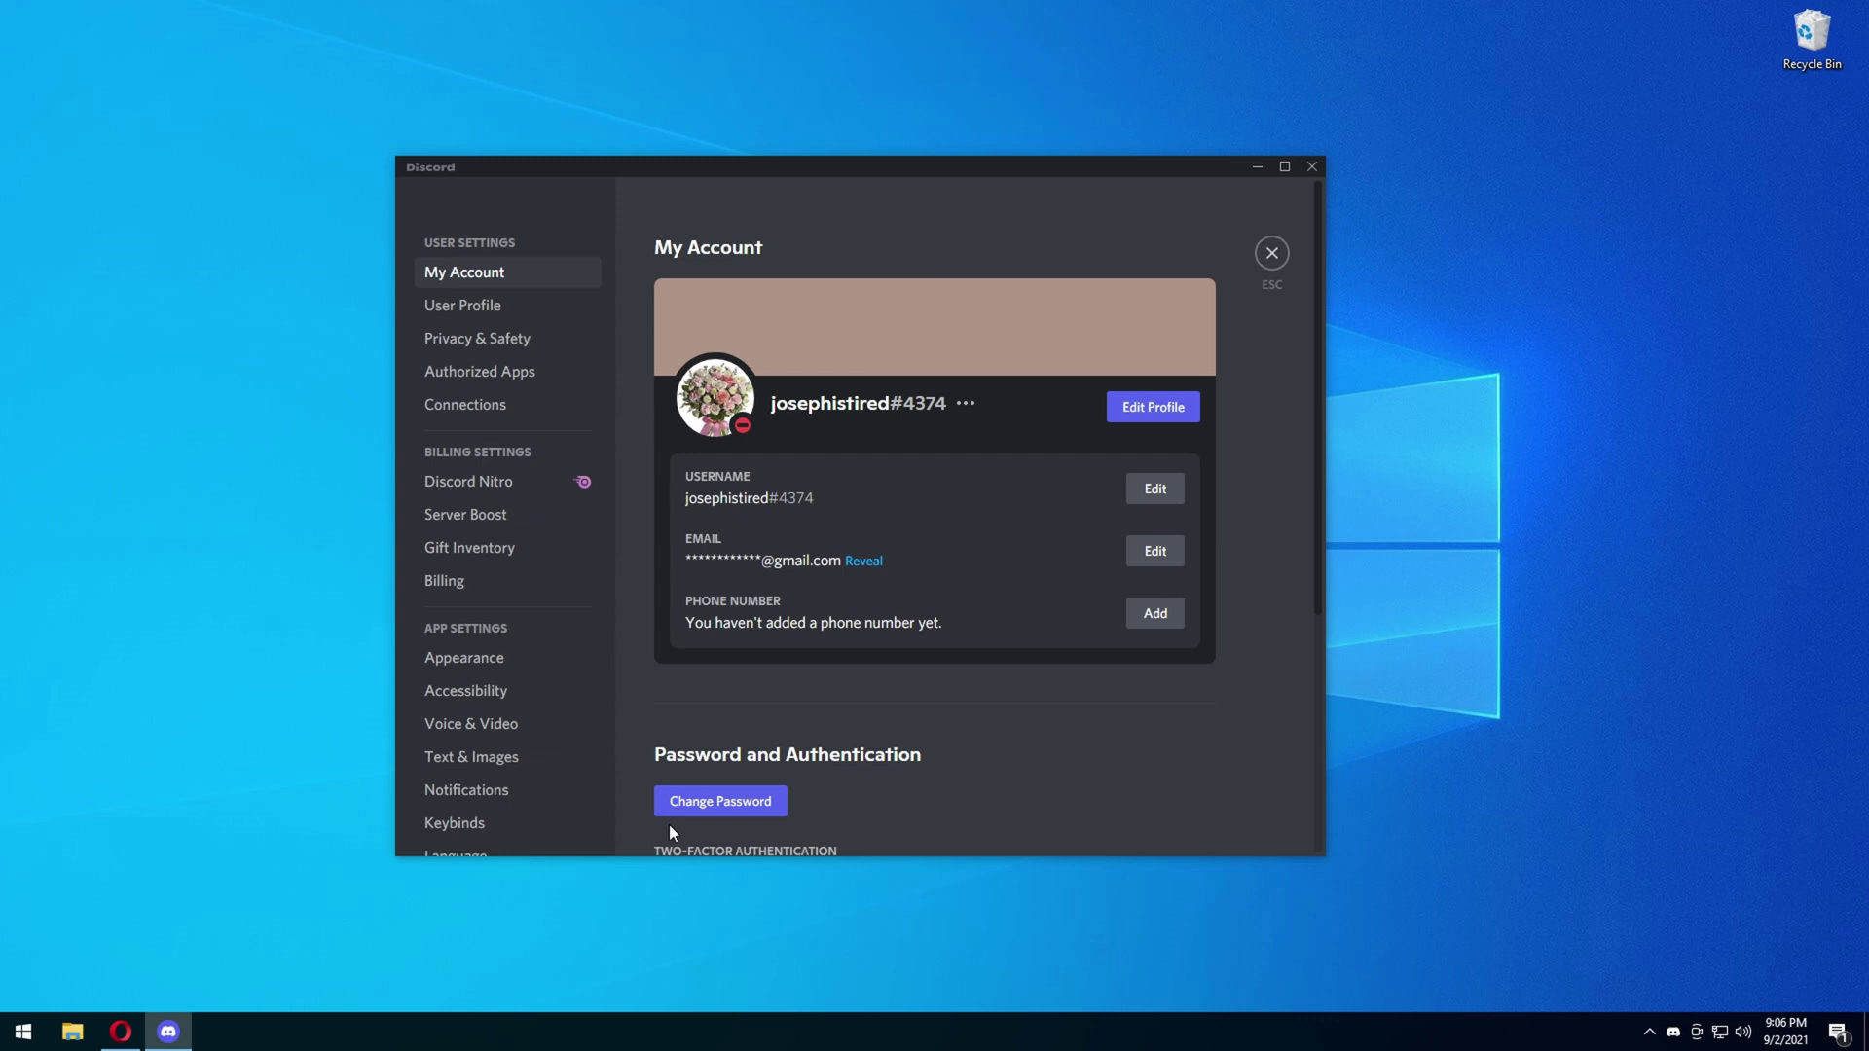
scroll(515, 777, "down", 8)
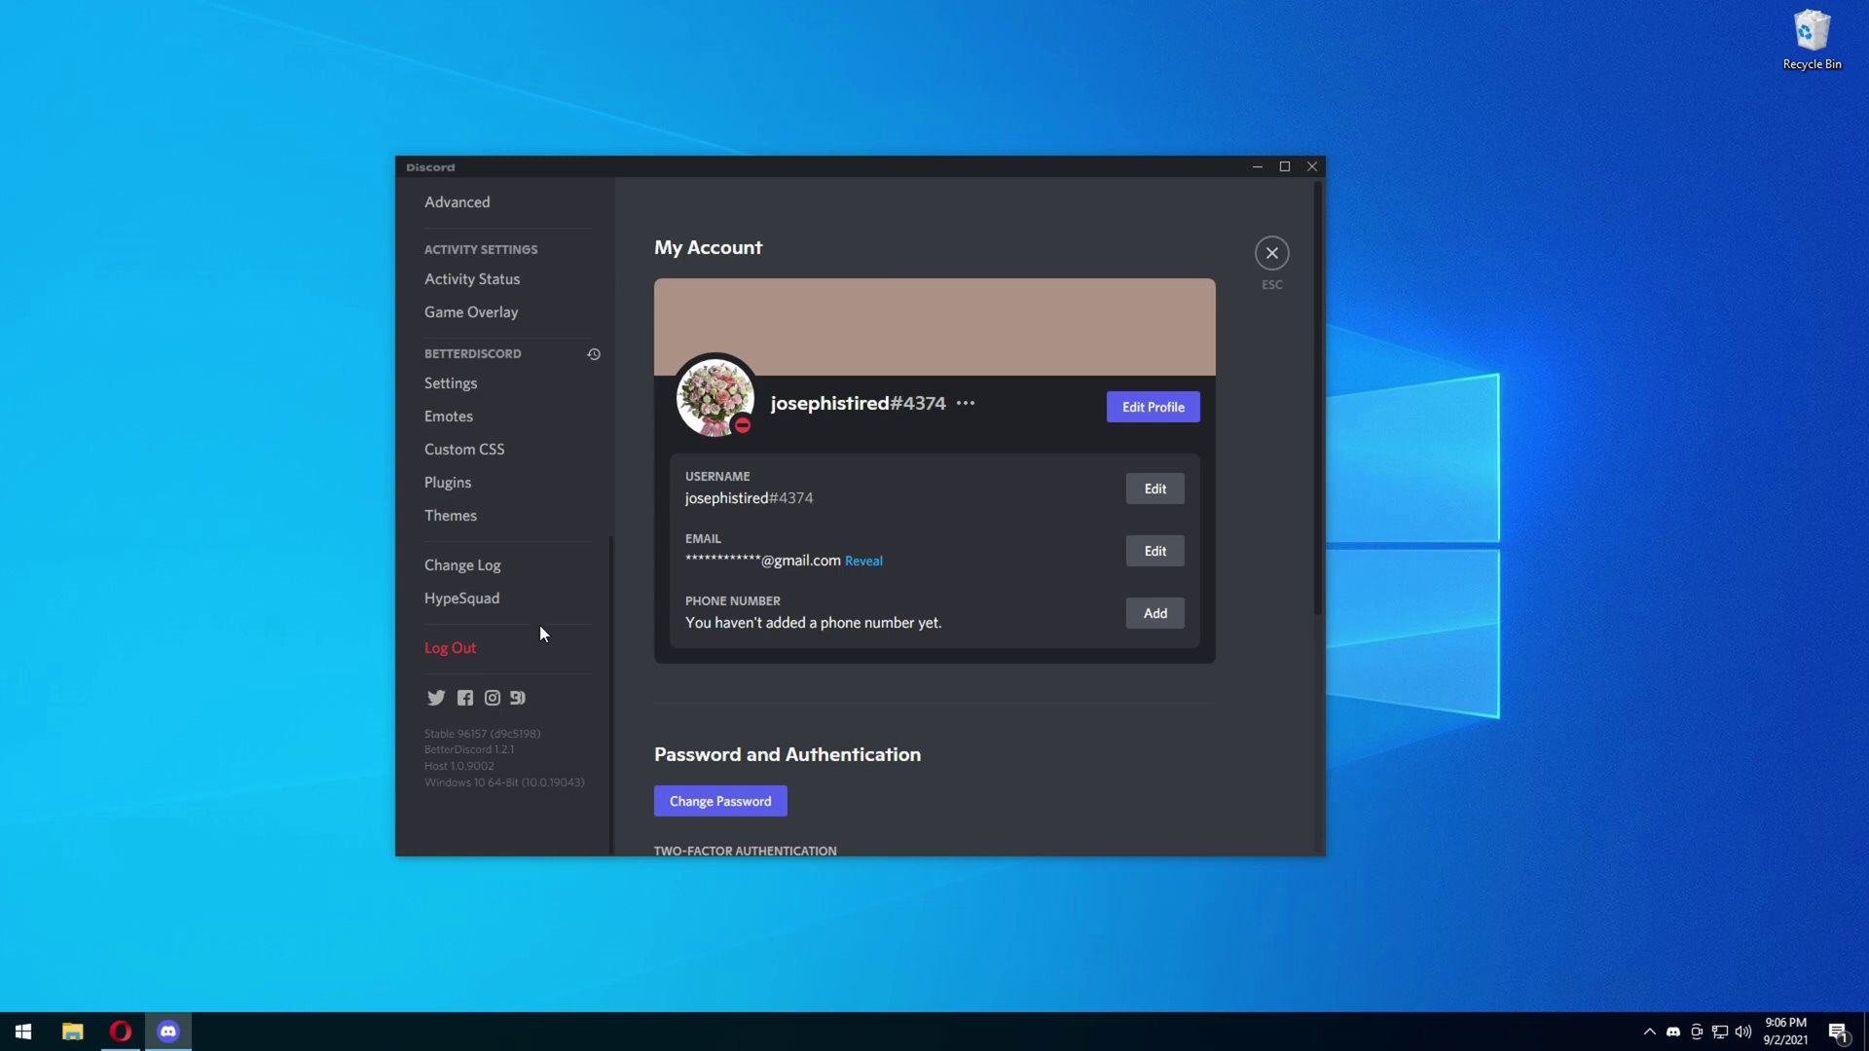
left_click(489, 492)
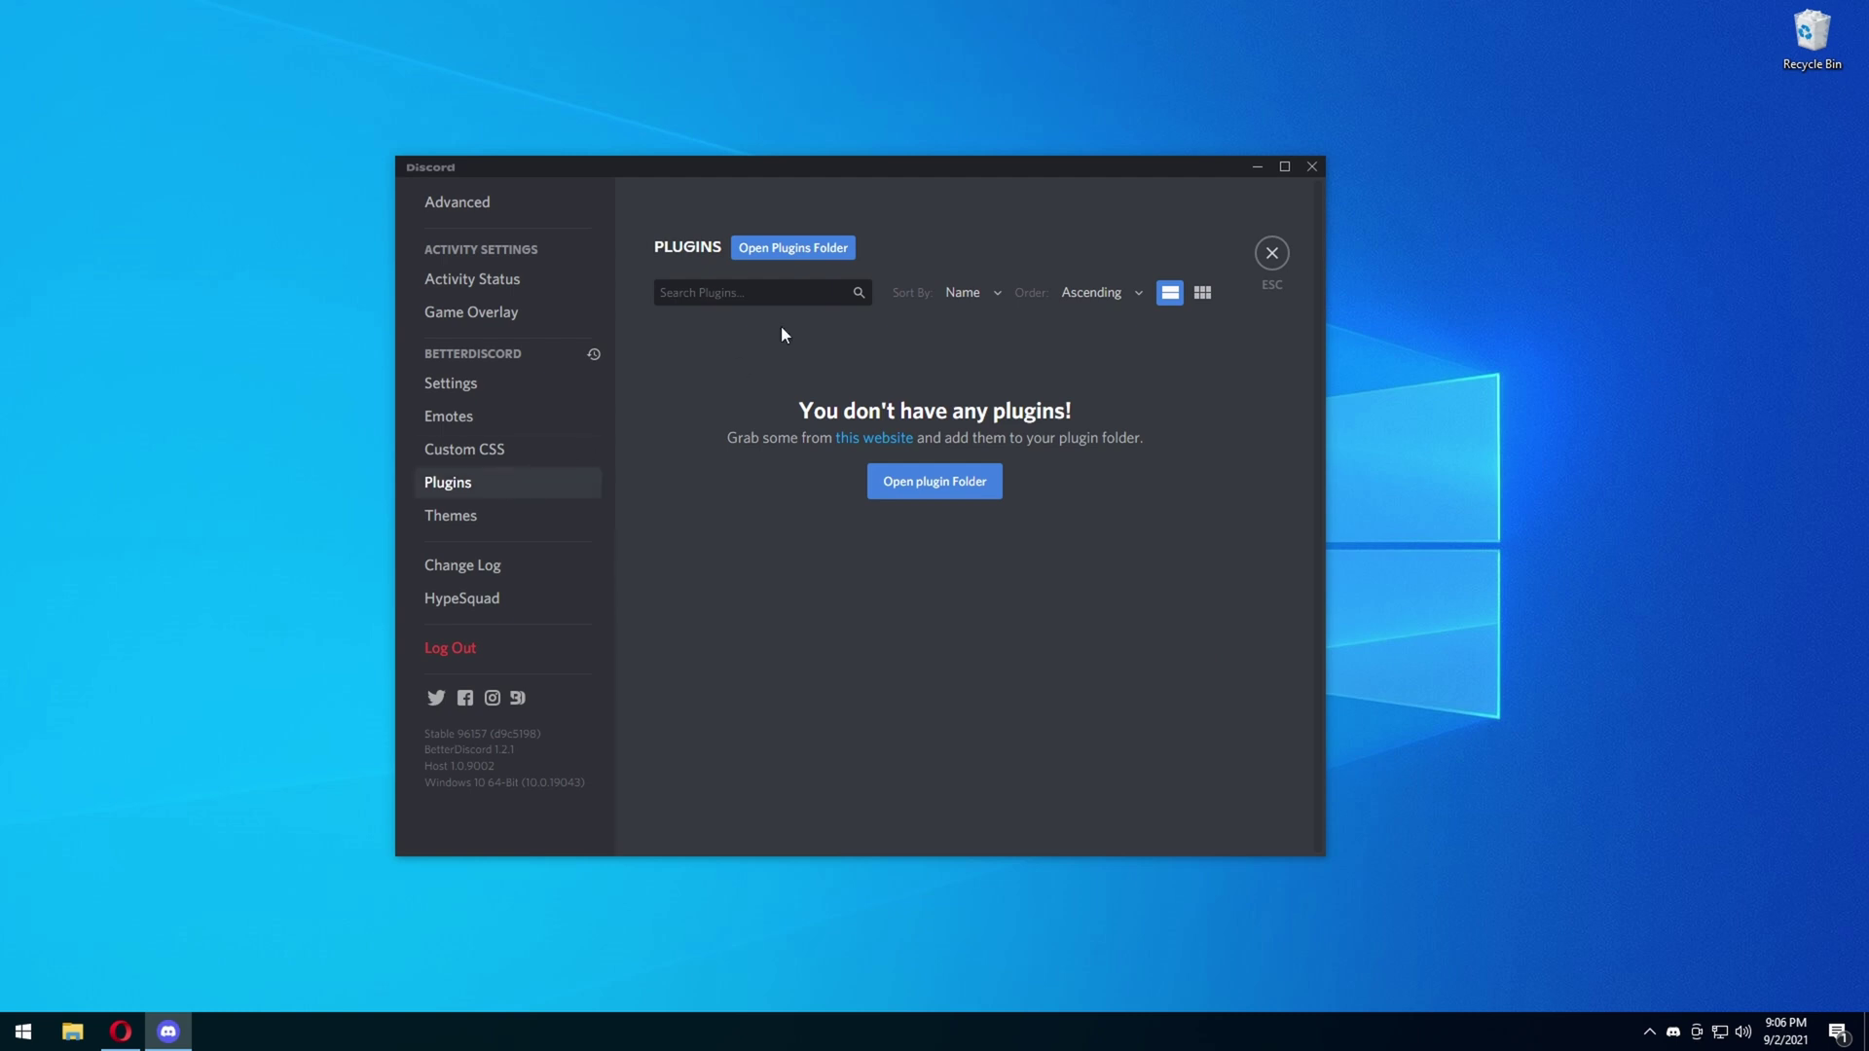
left_click(784, 249)
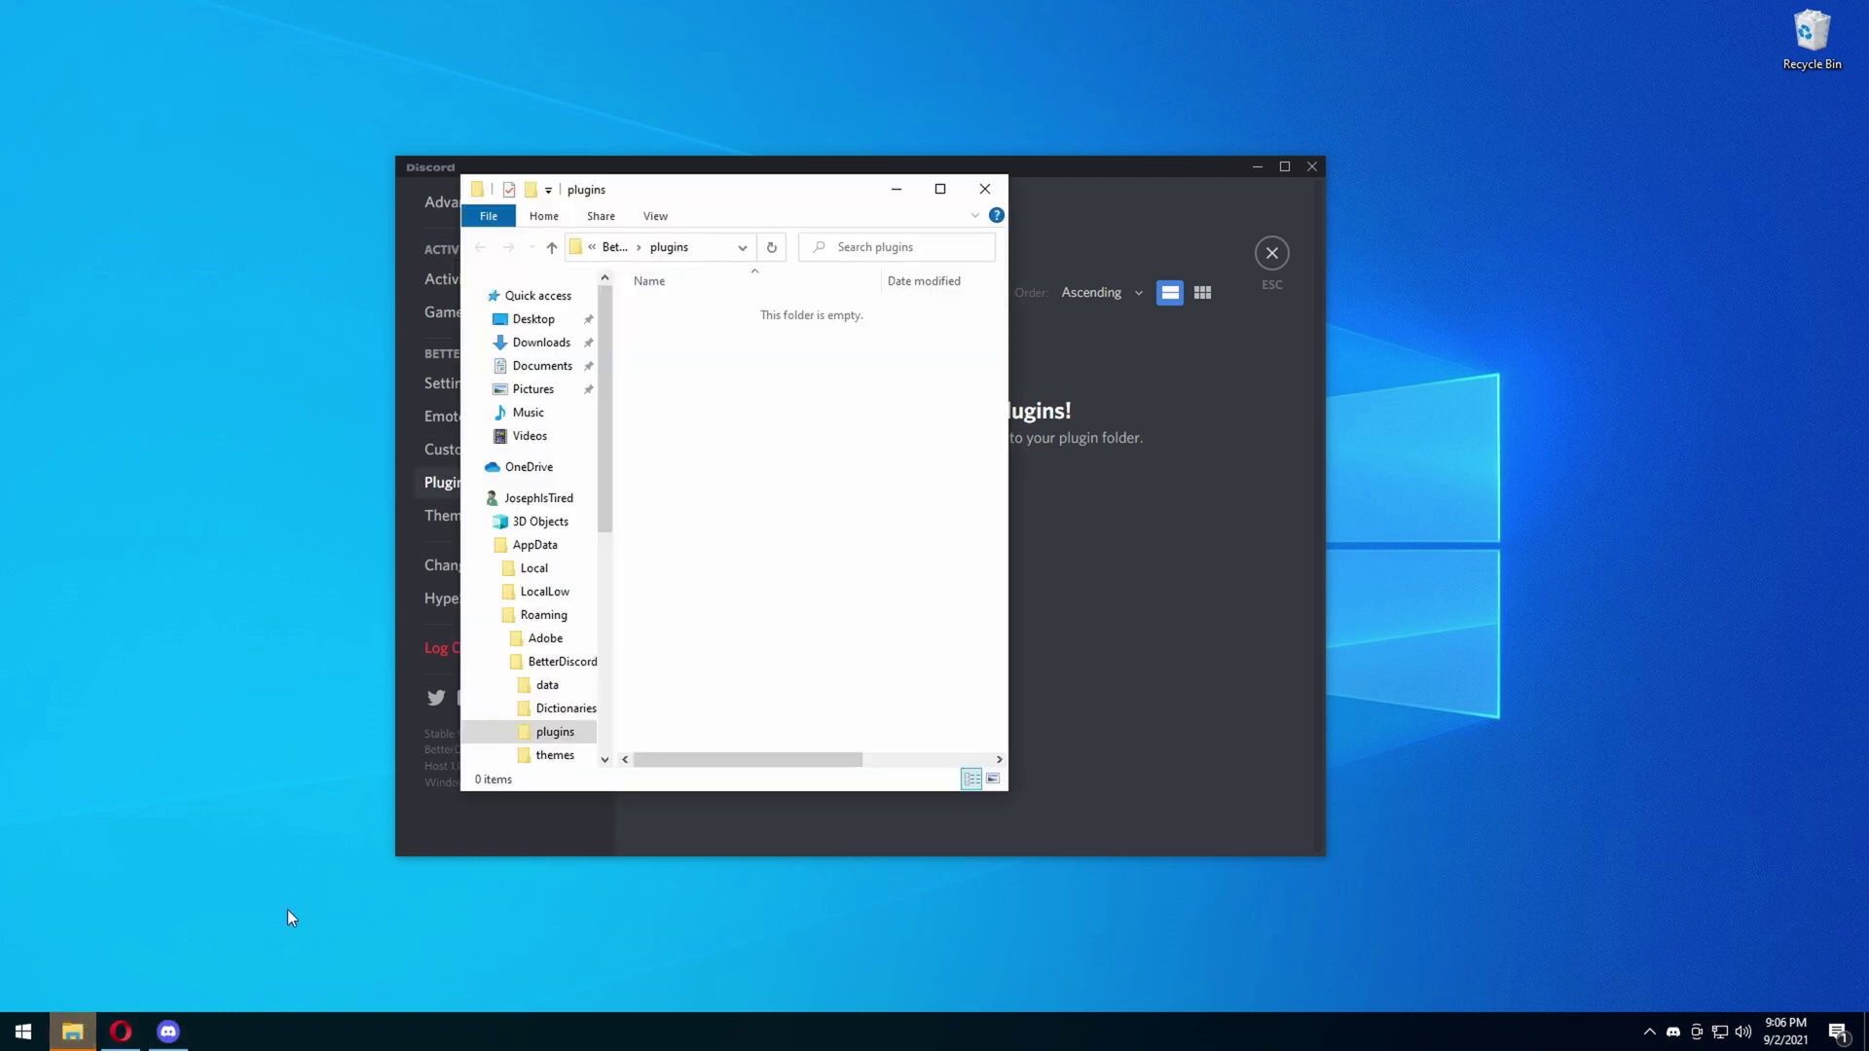
left_click_drag(705, 200, 410, 239)
Step: Download PluginRepo.plugin.js from the PluginRepo tab in a maximised Opera, then minimise it
left_click(120, 1031)
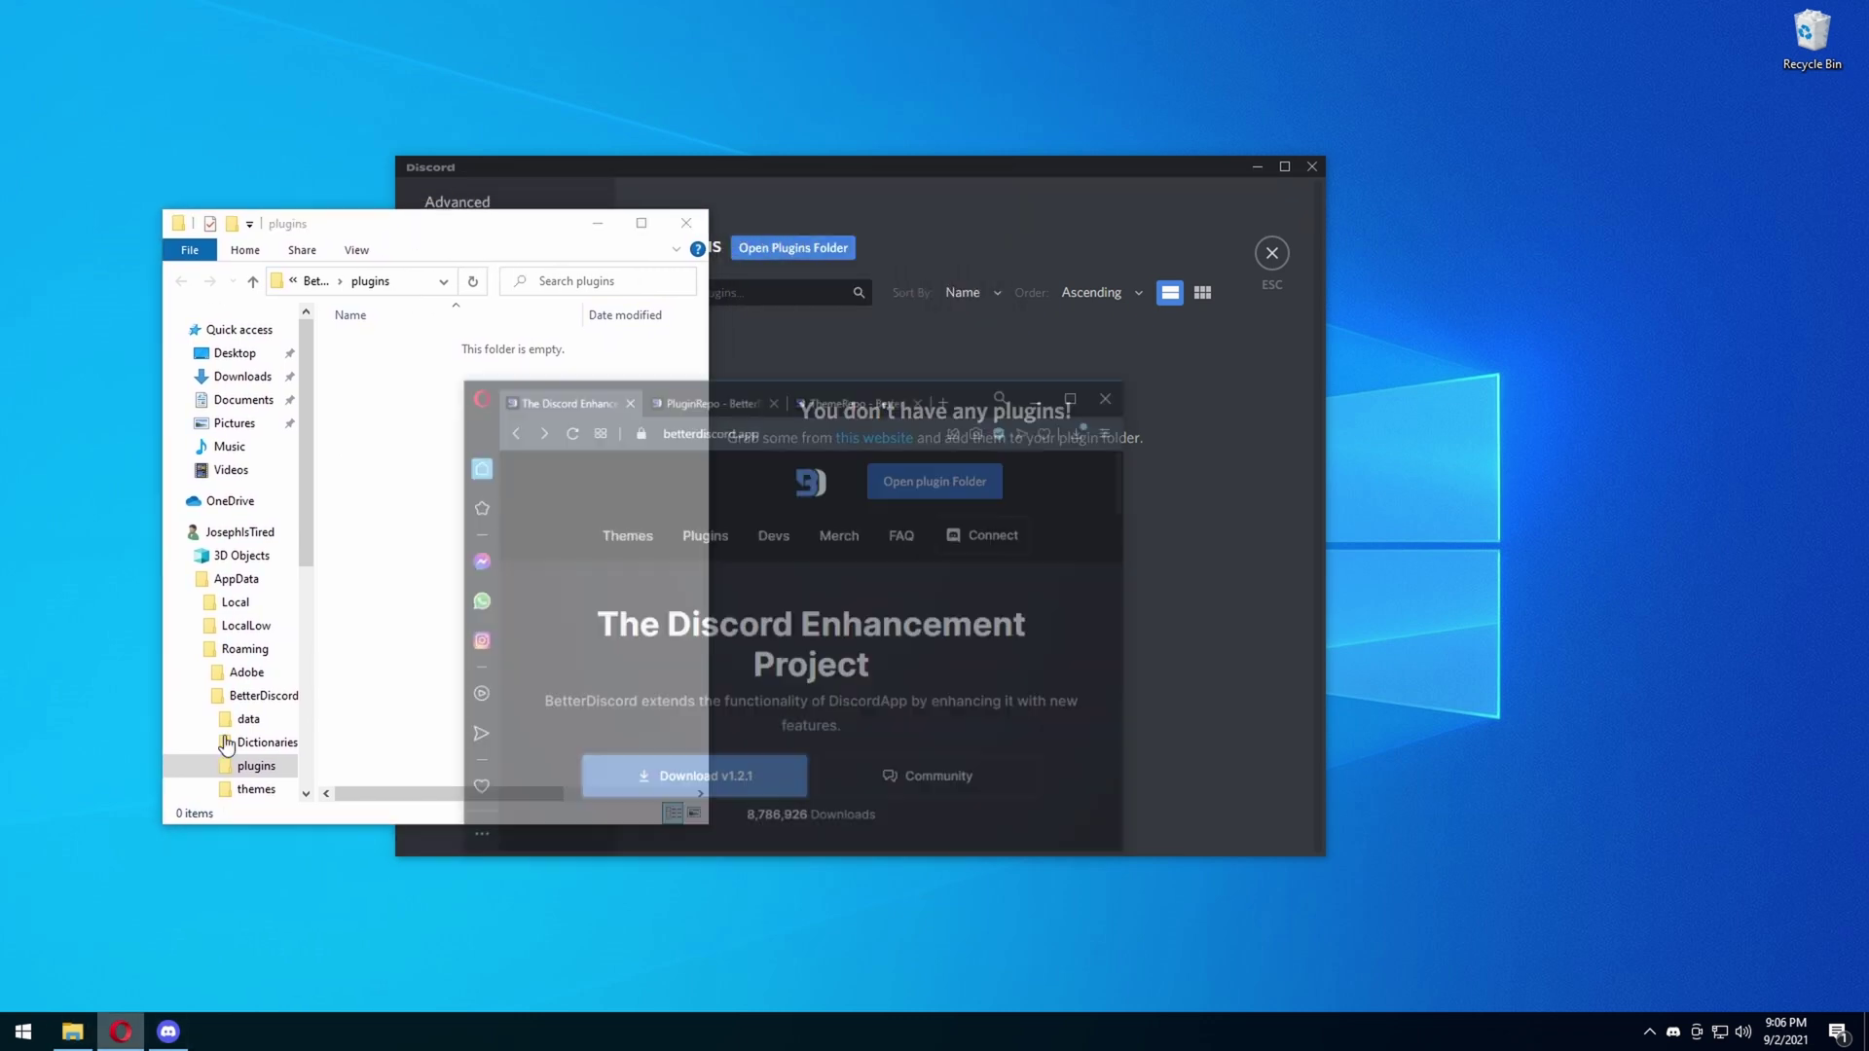
left_click(784, 317)
left_click(1187, 313)
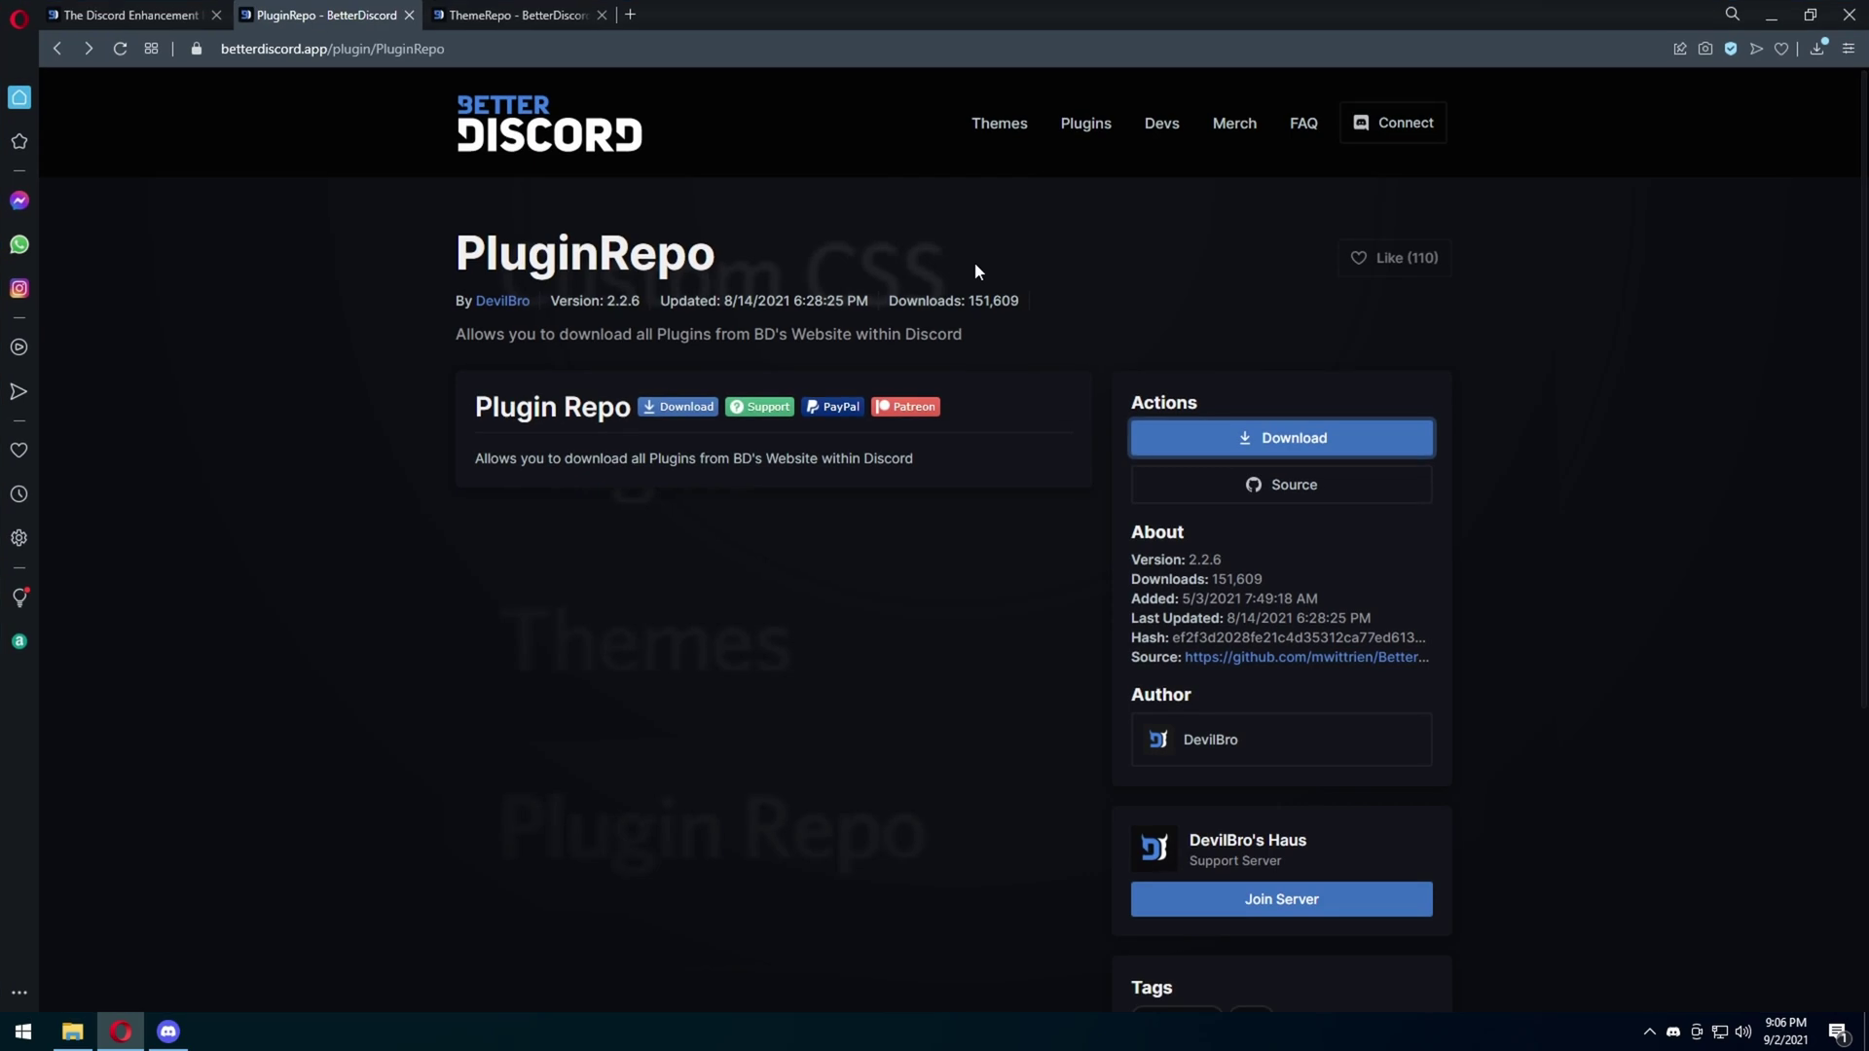
left_click(1270, 436)
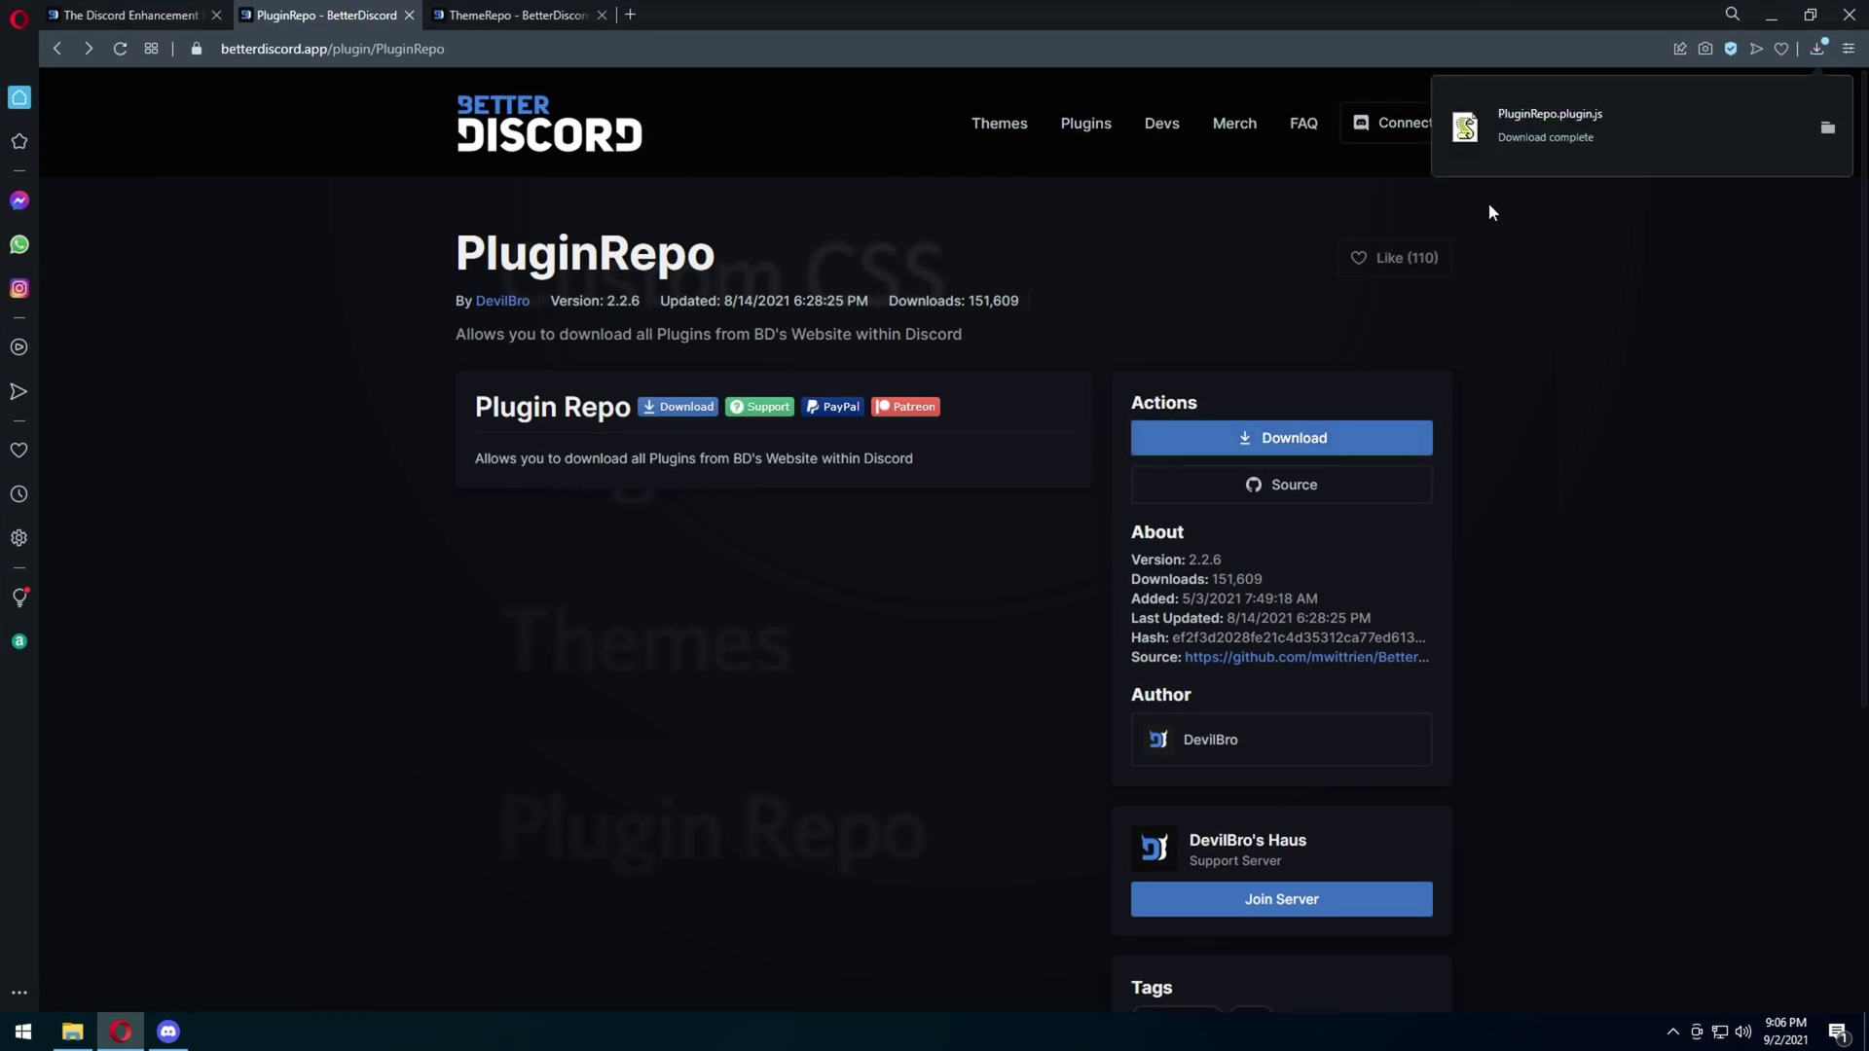
left_click(1770, 18)
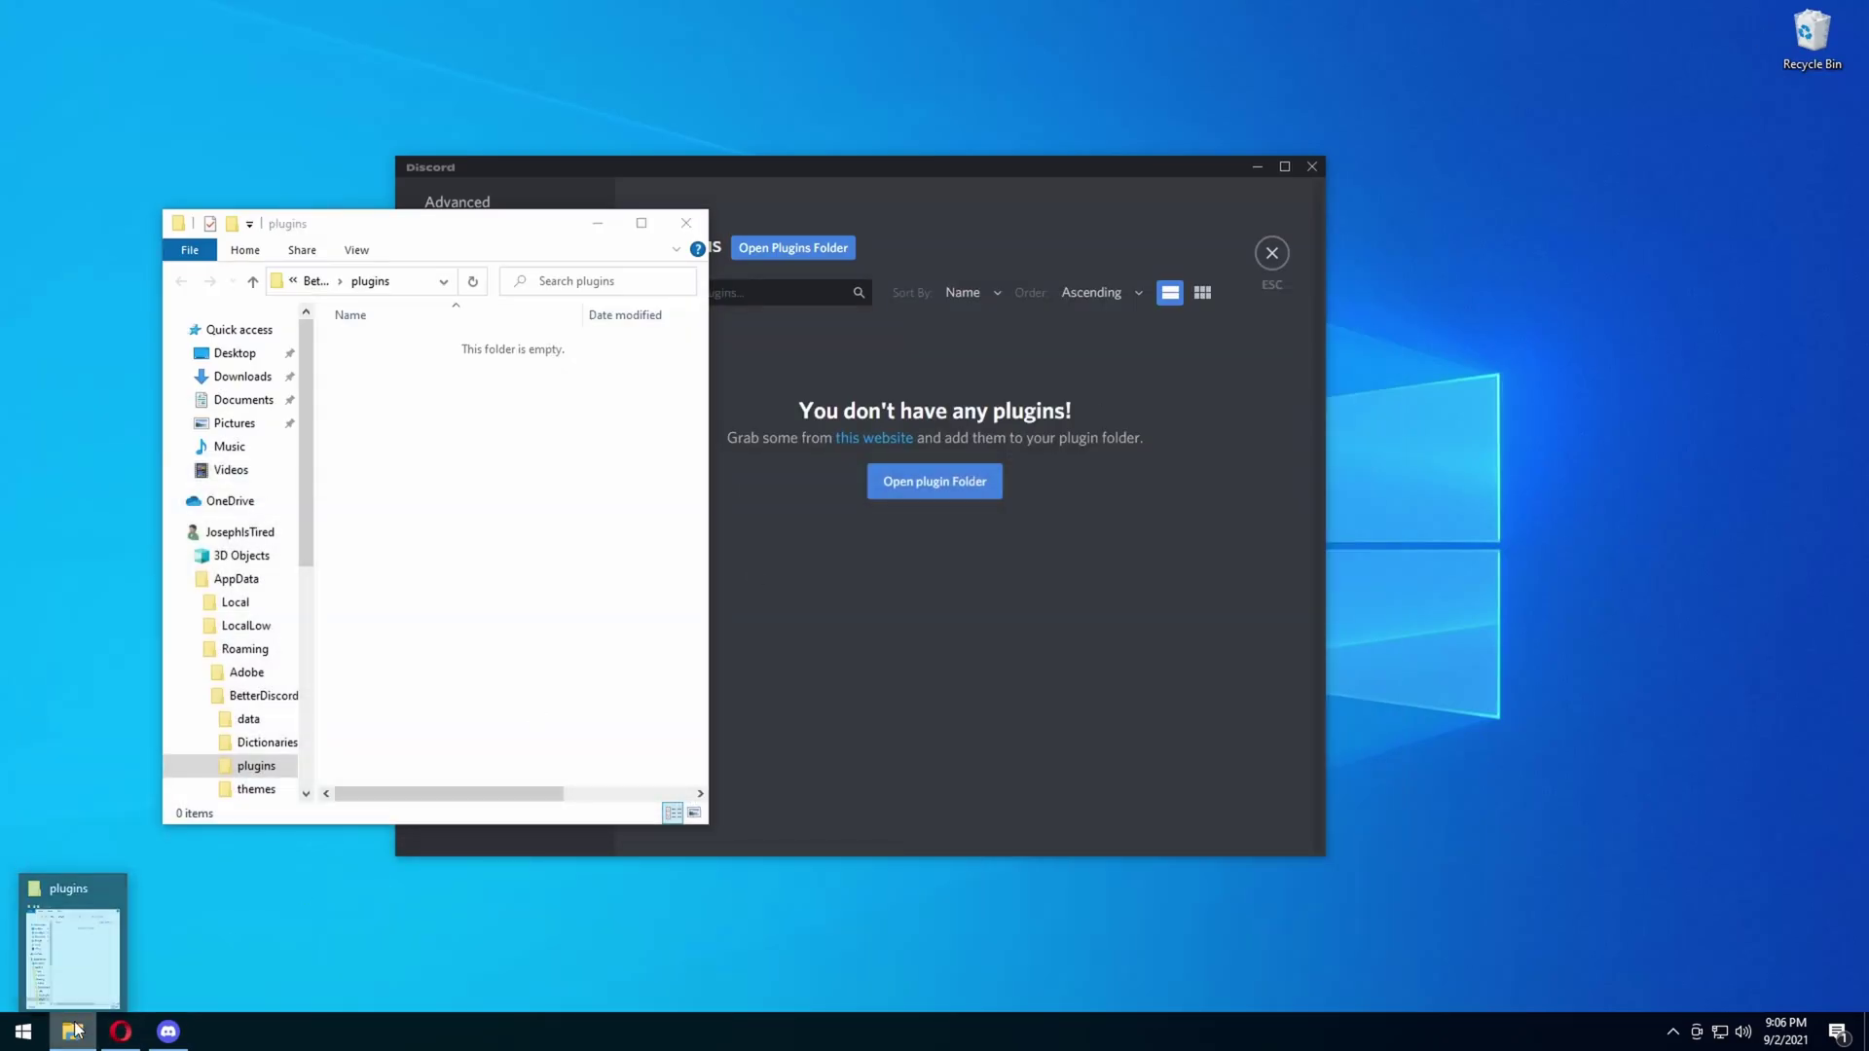
Step: Open the Downloads folder in a second File Explorer window on the right
right_click(97, 1030)
key("Escape")
key("super+e")
left_click_drag(472, 234, 1119, 247)
left_click(895, 400)
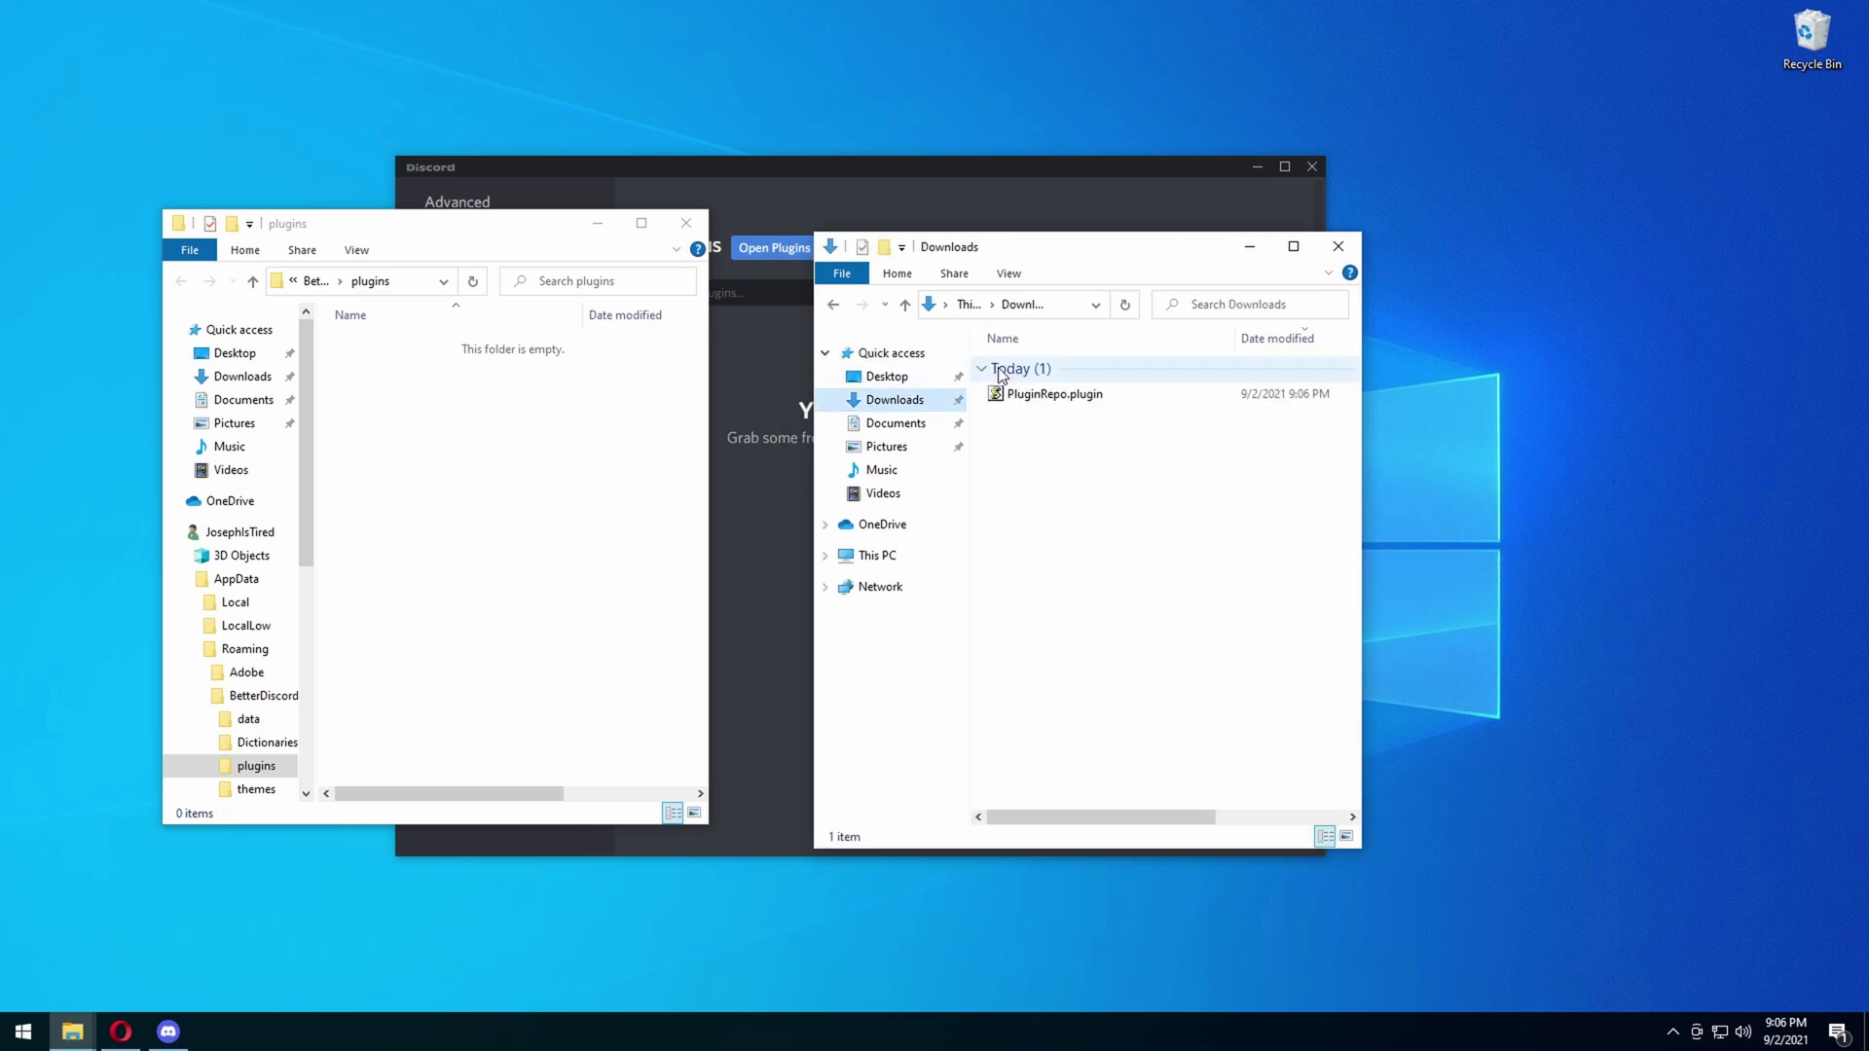
Step: Move PluginRepo.plugin from Downloads into the plugins folder and close that folder window
left_click(816, 172)
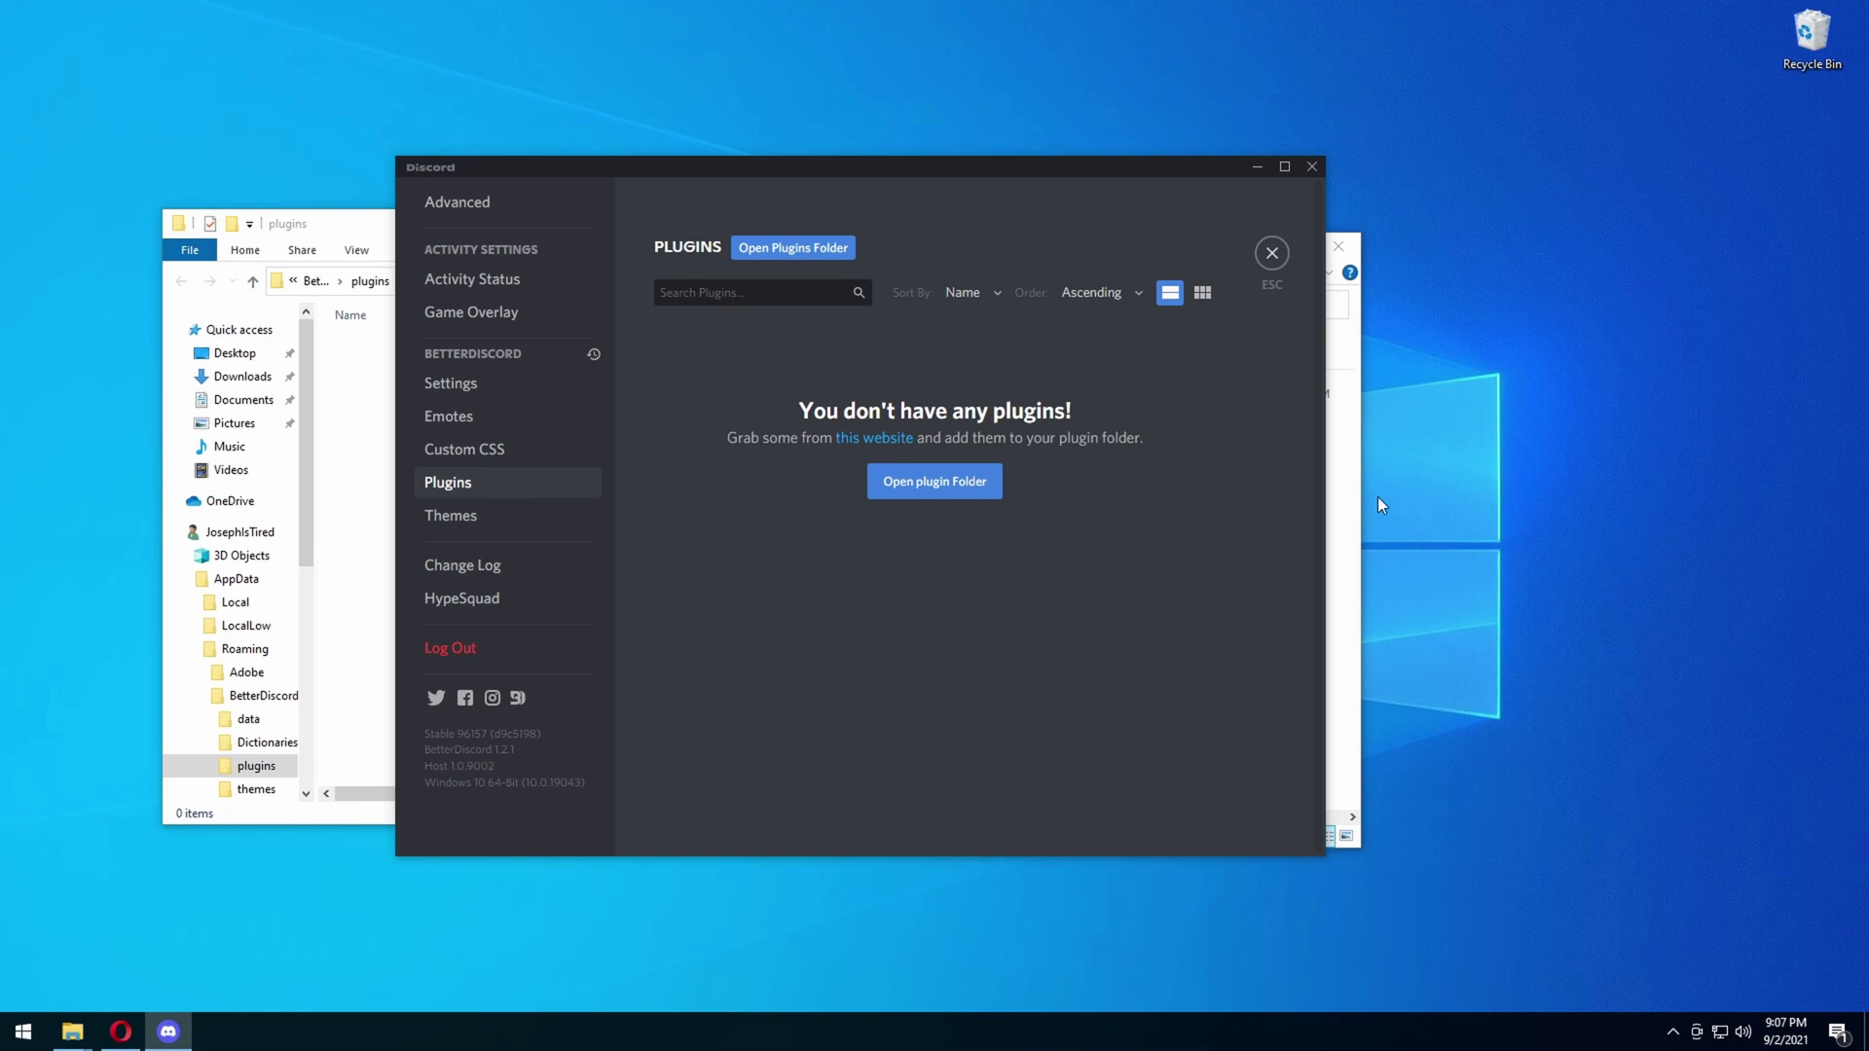
left_click(1351, 497)
left_click_drag(1041, 394, 362, 394)
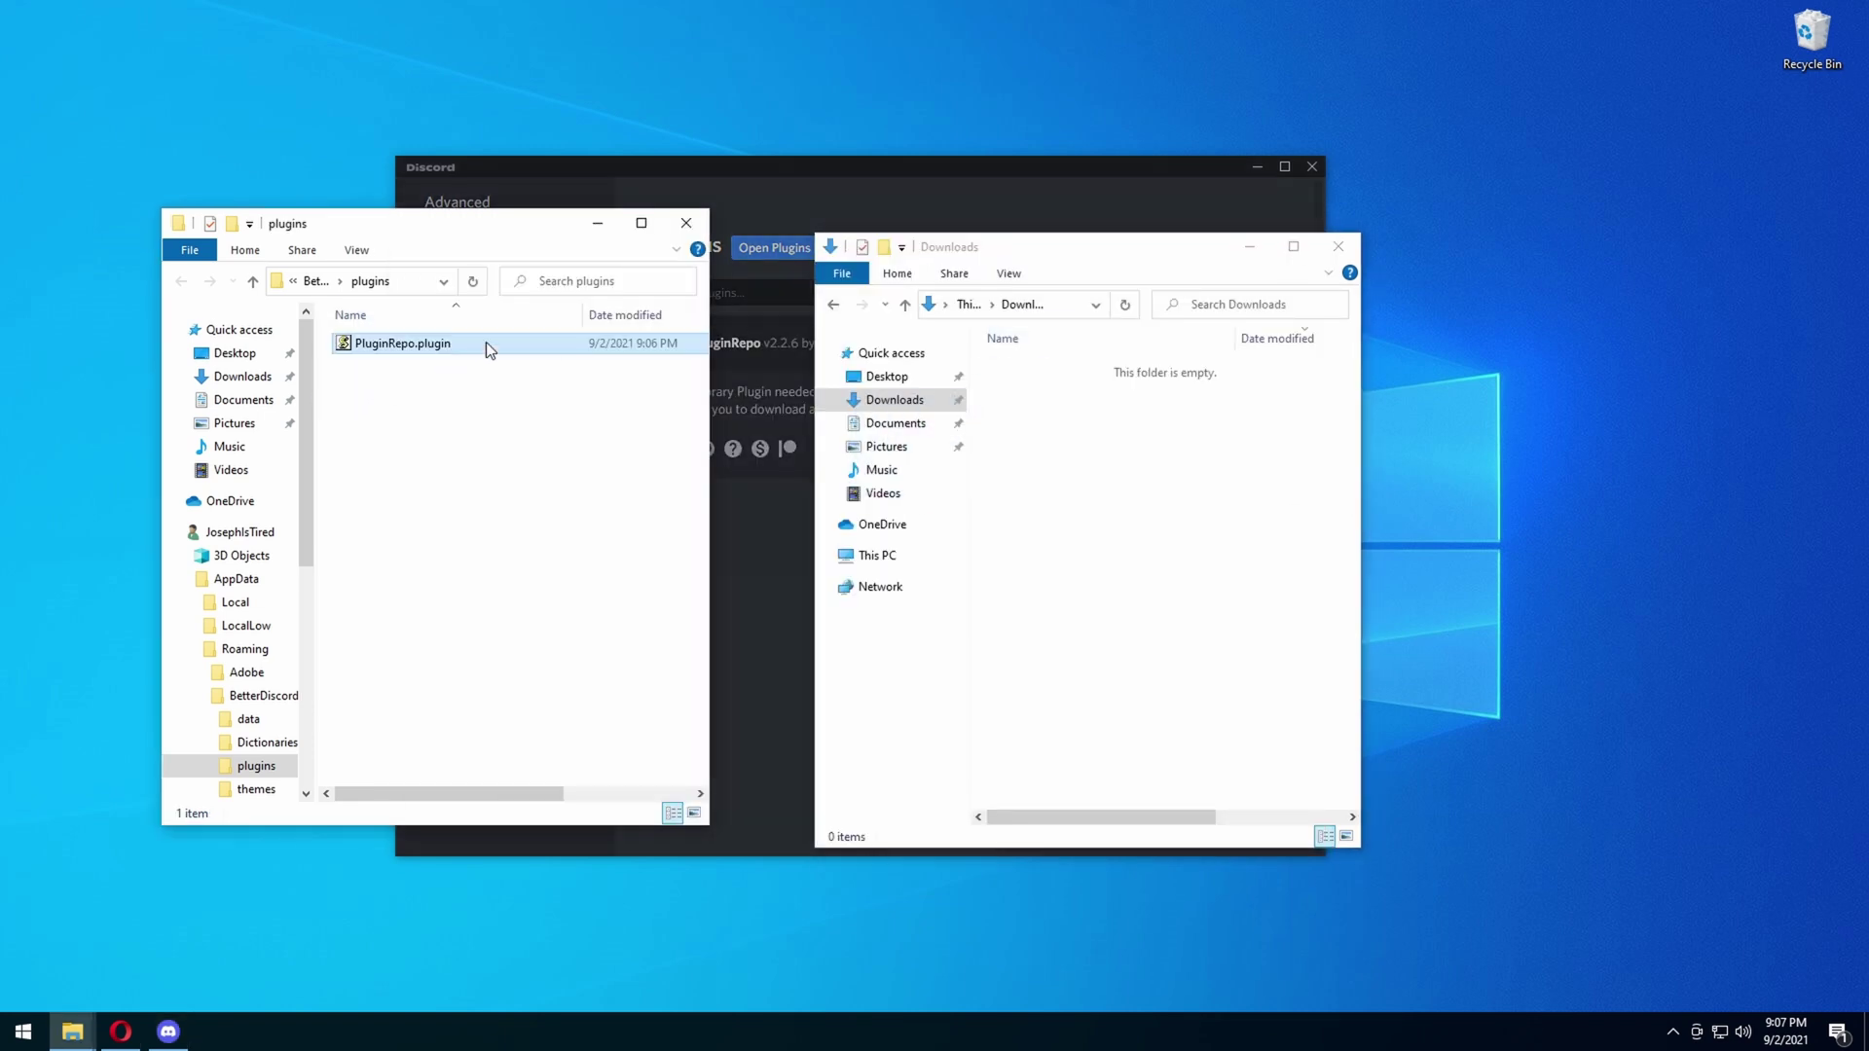
left_click(692, 231)
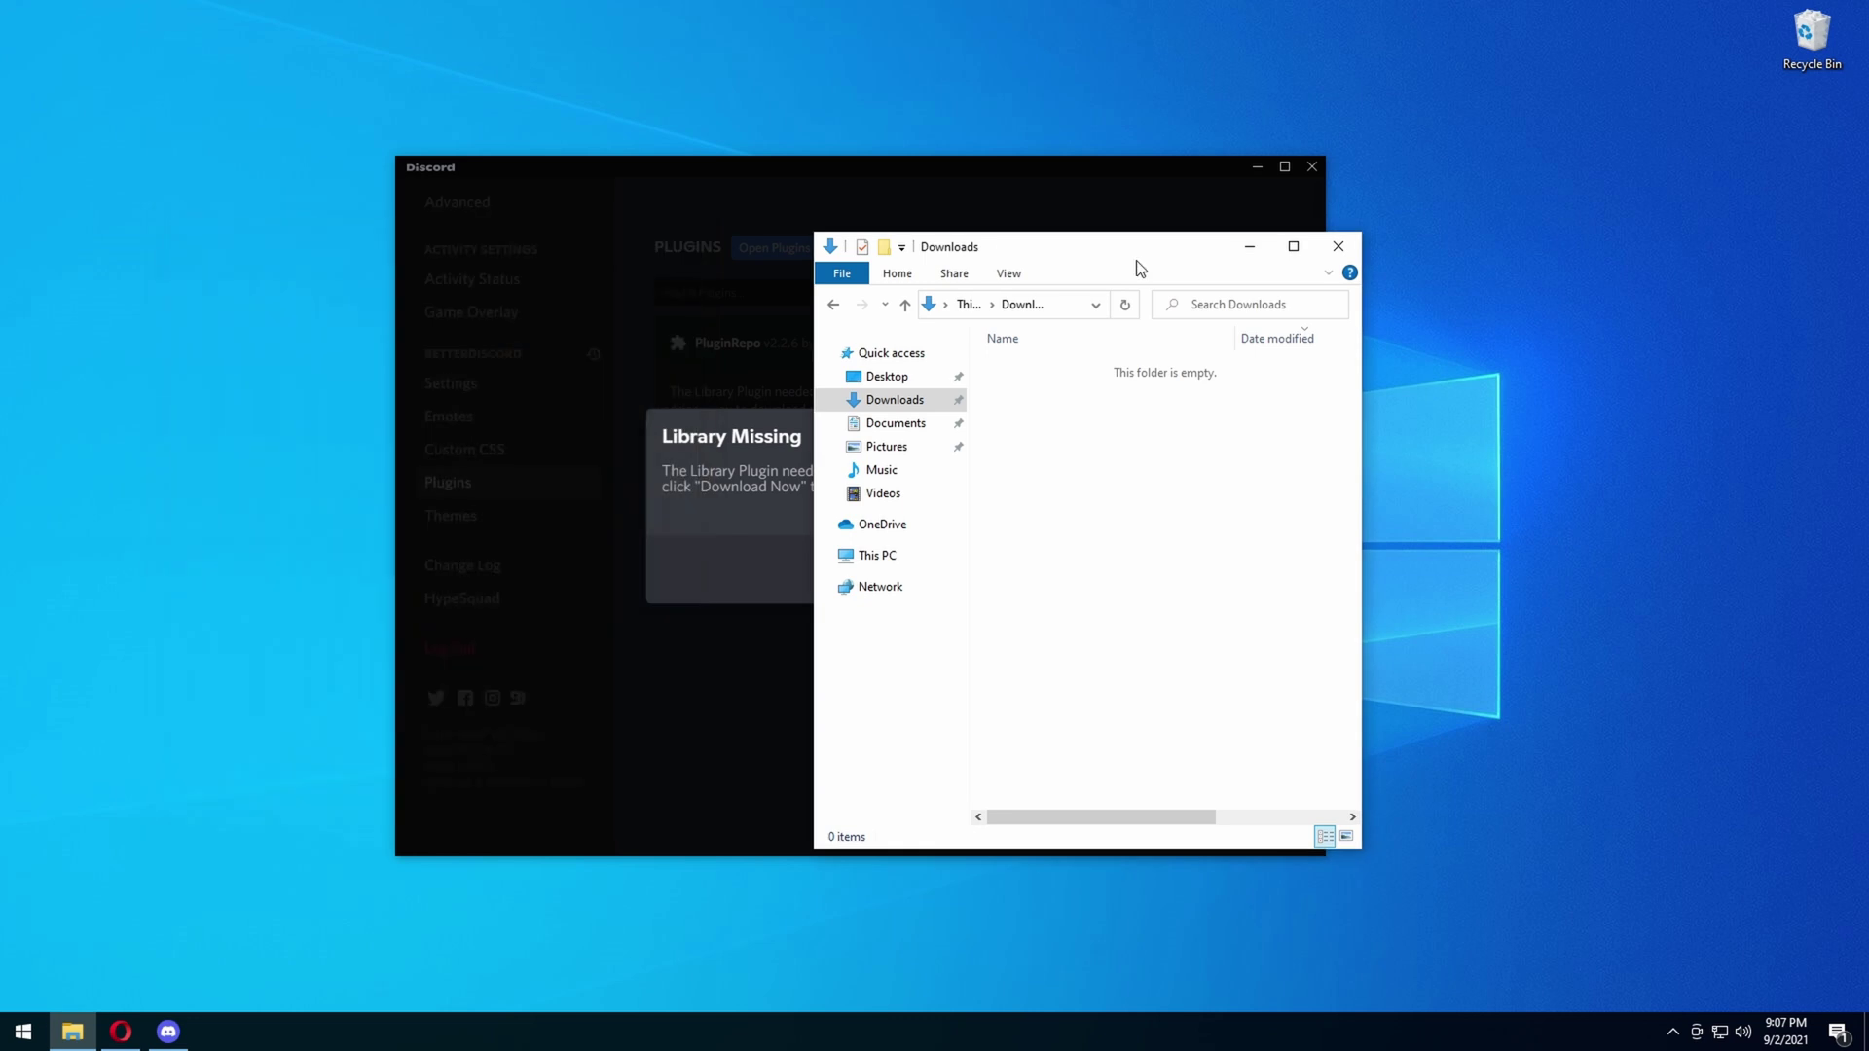
Step: Close Downloads, download the missing BDFDB library, and enable the PluginRepo plugin
left_click(1339, 246)
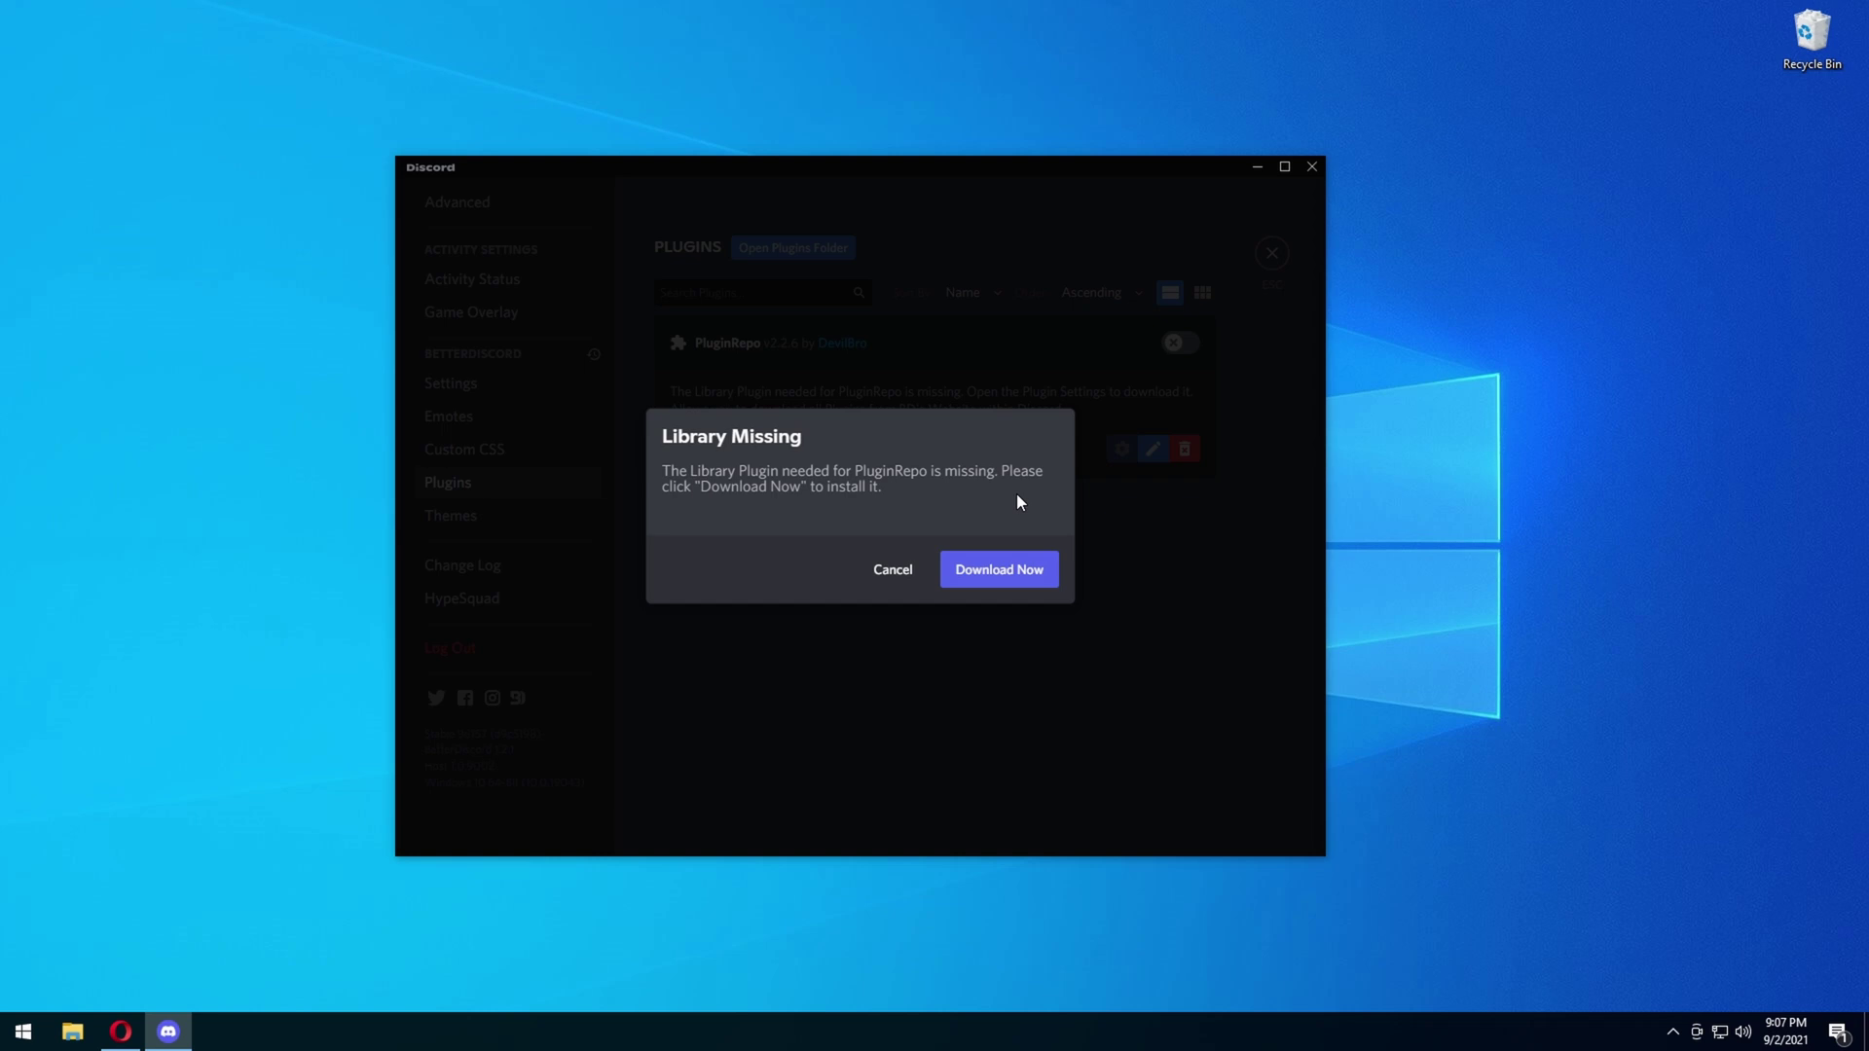
left_click(996, 569)
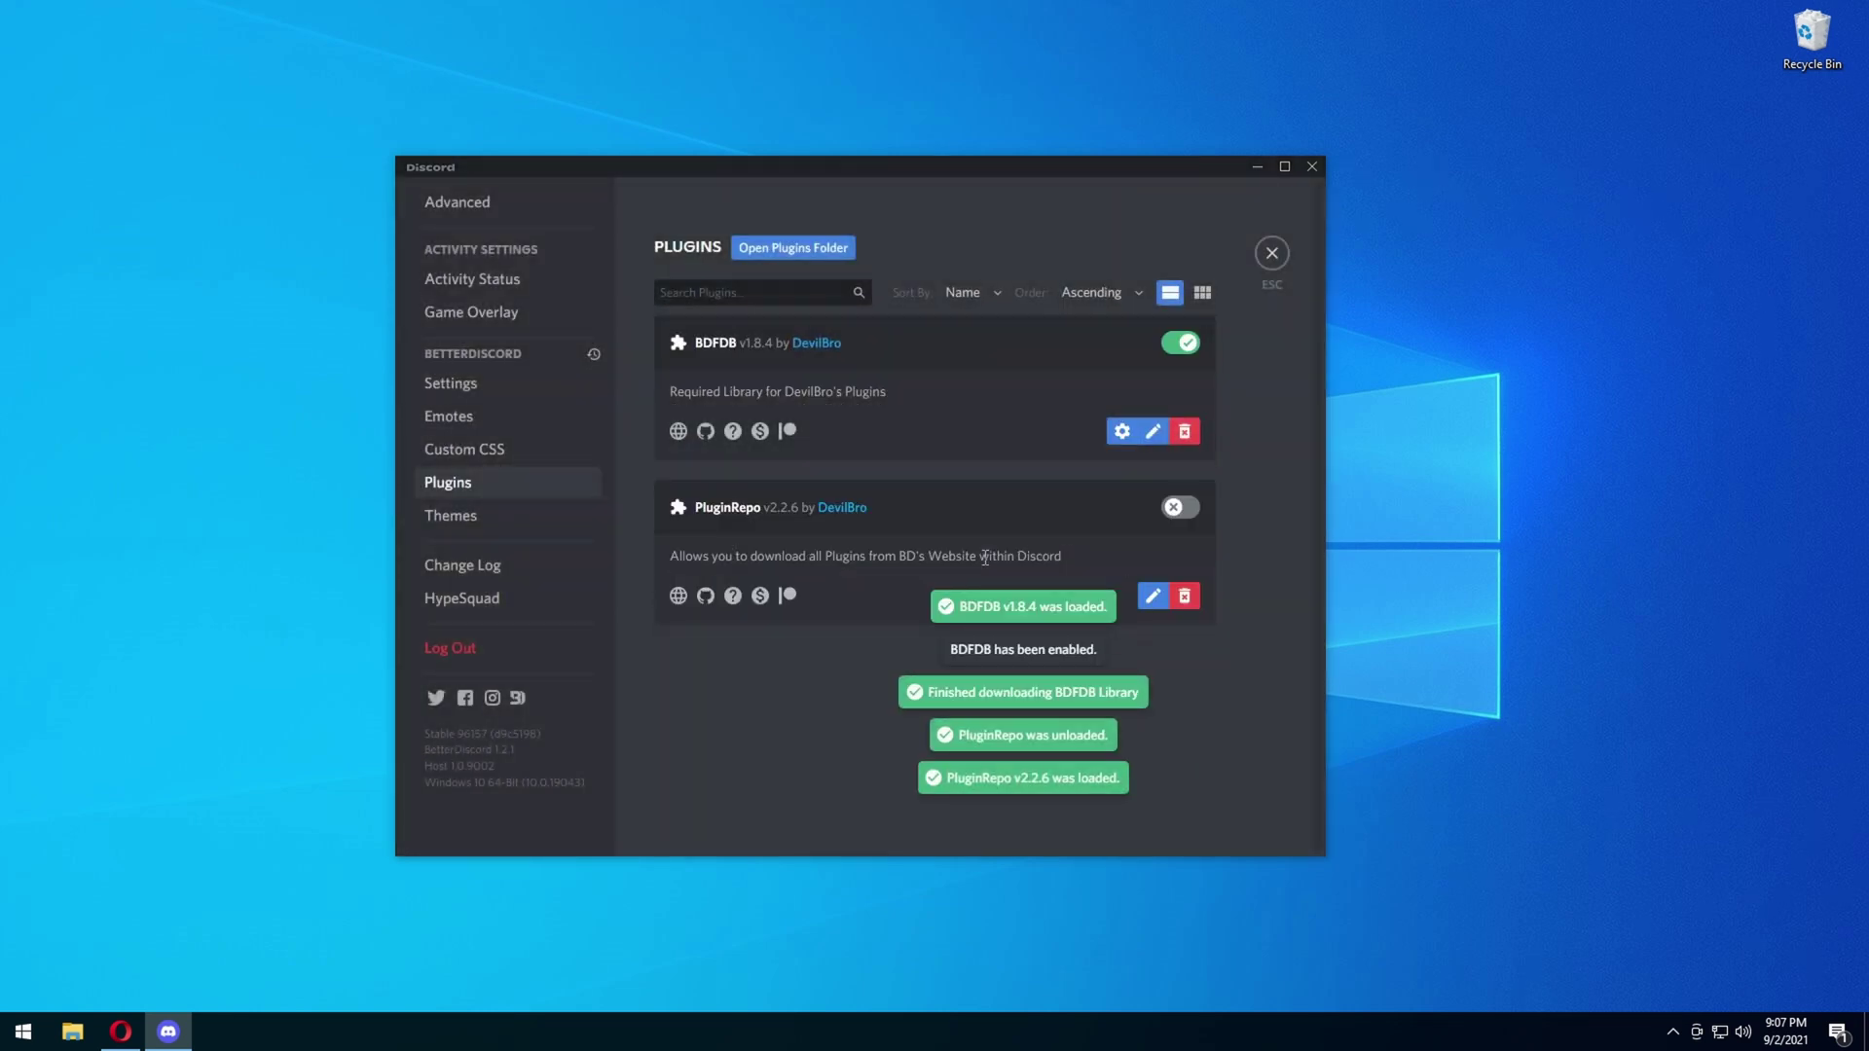
left_click(1174, 507)
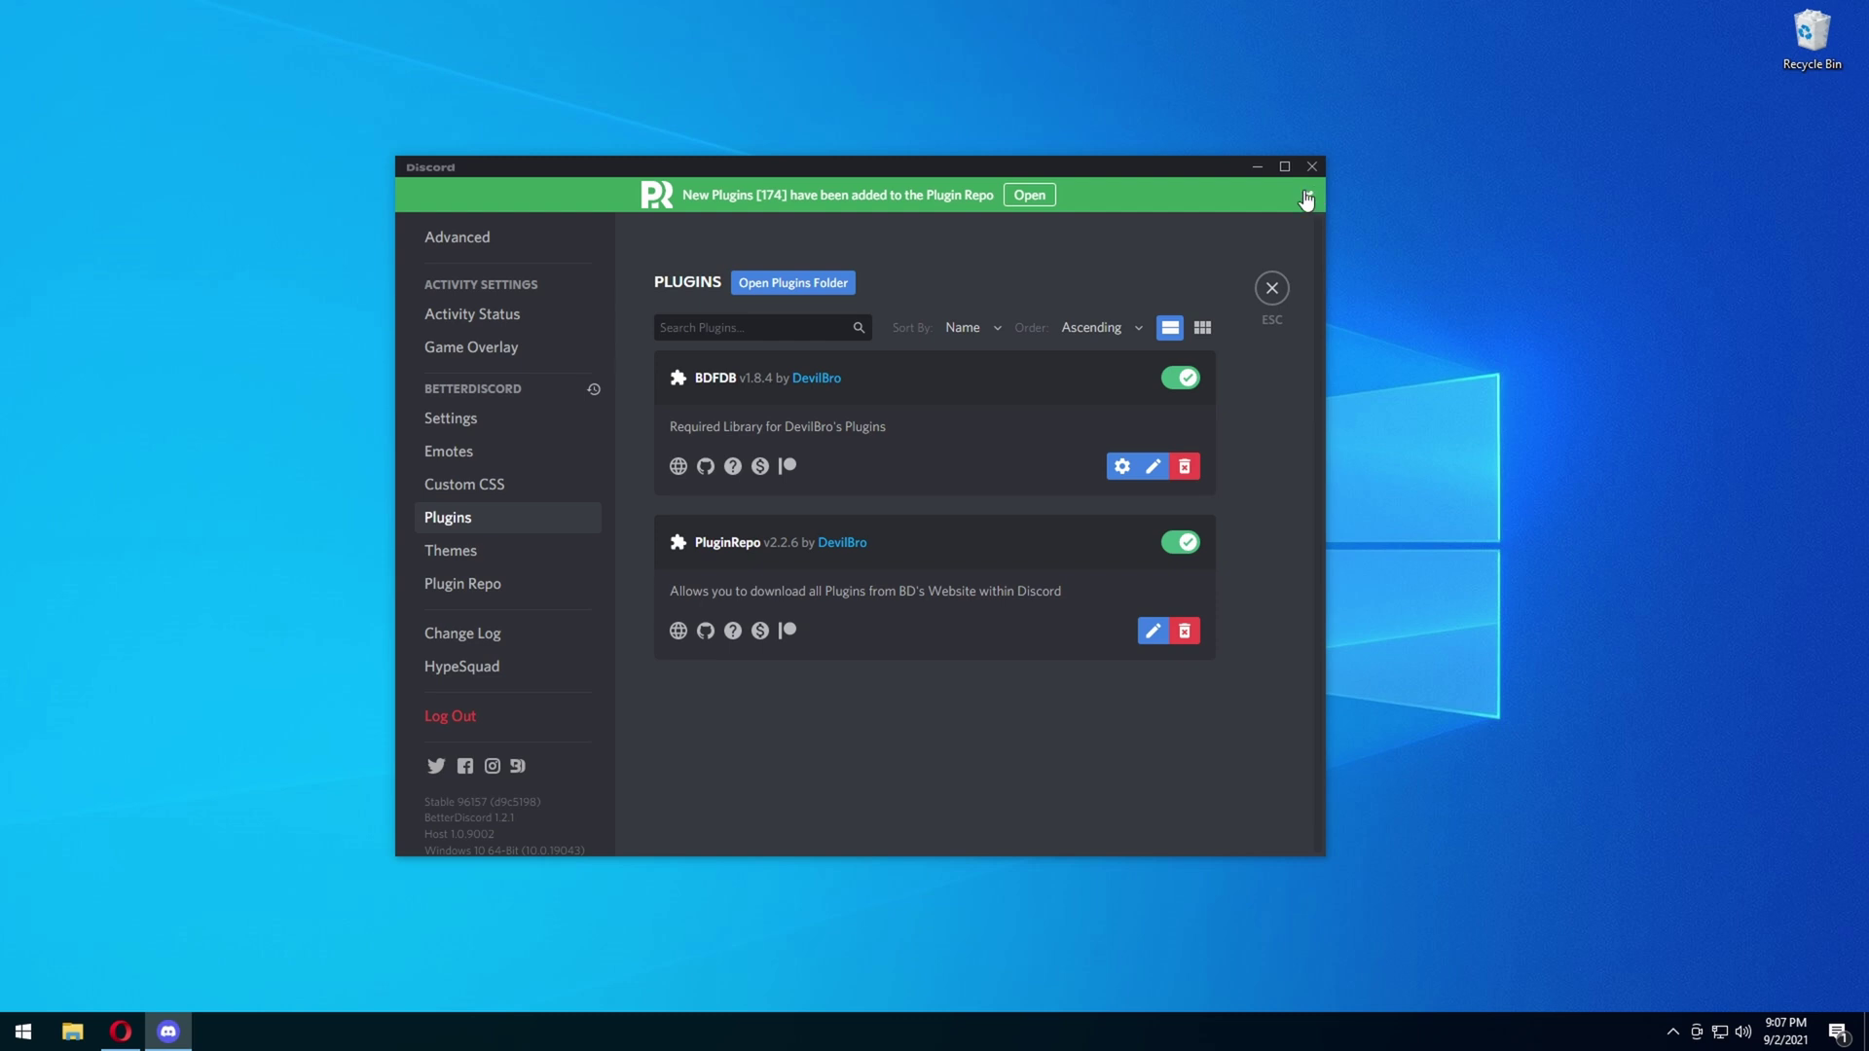
Step: Search the Plugin Repo for 'char', download CharCounter, and return to the user's server
left_click(1307, 199)
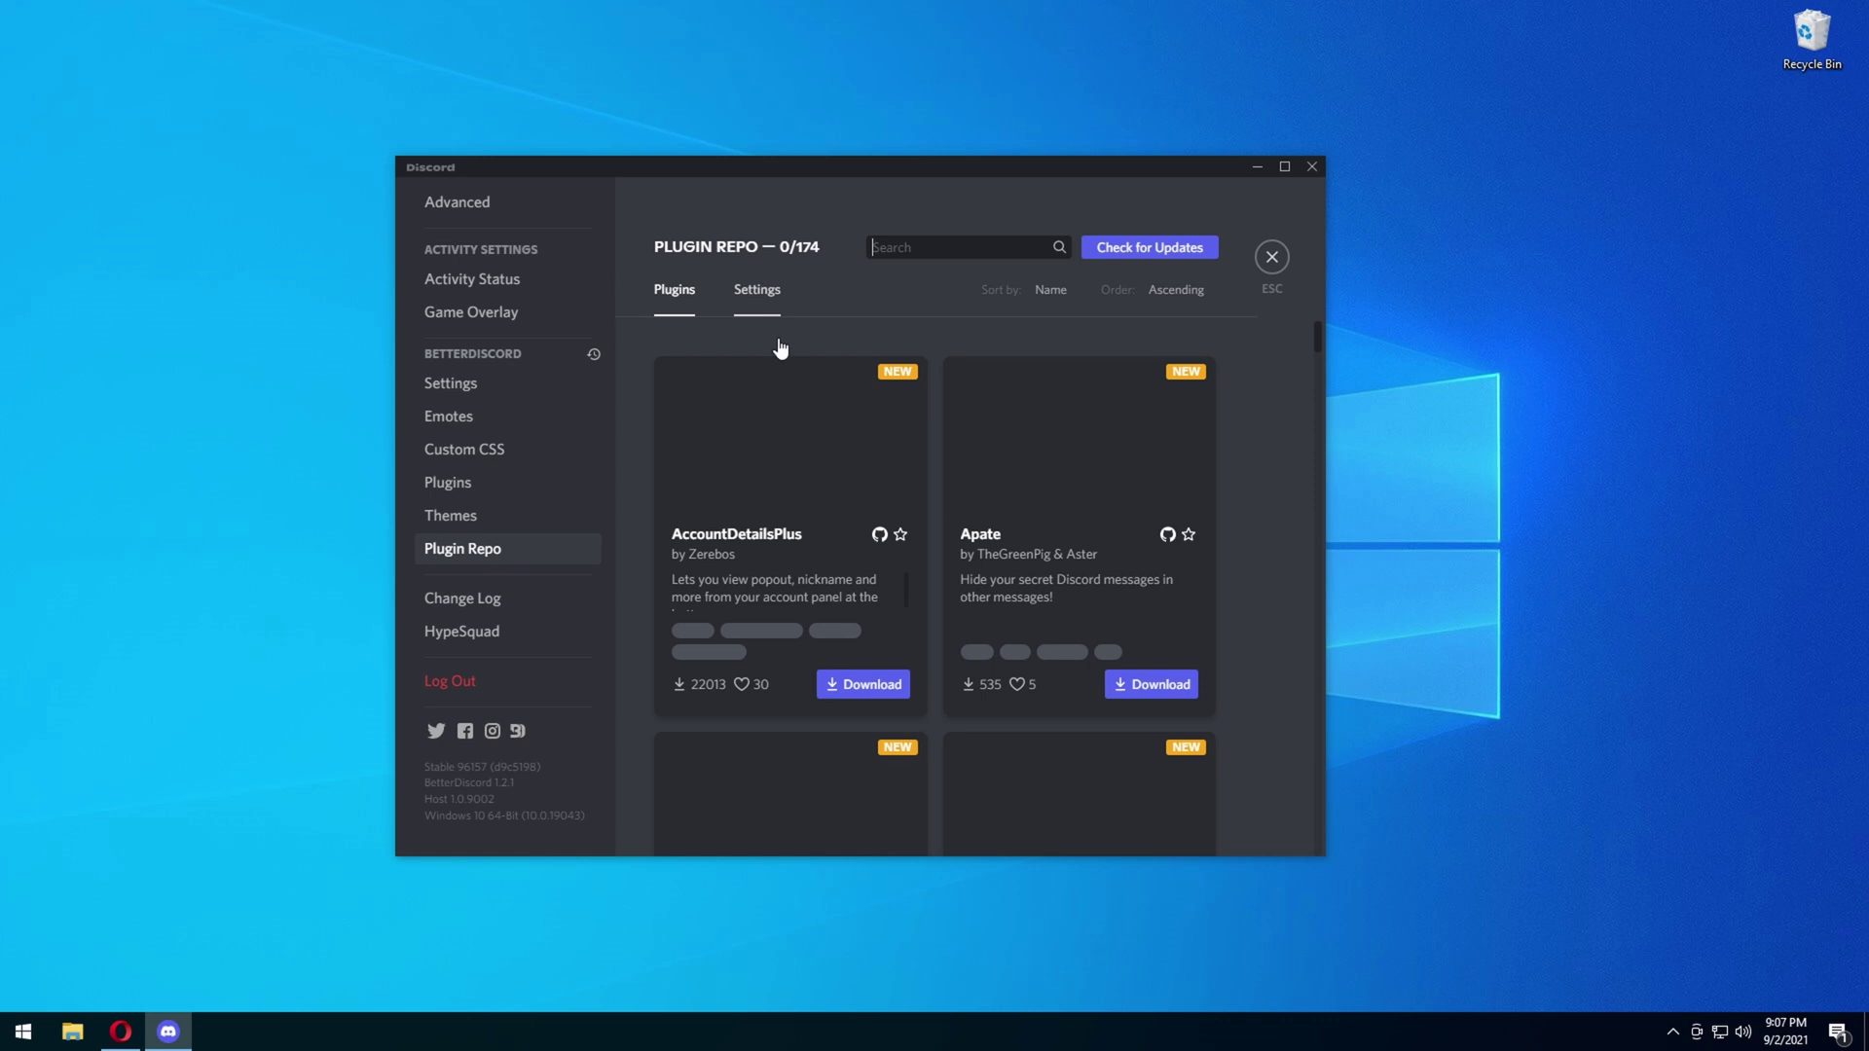
scroll(843, 526, "down", 2)
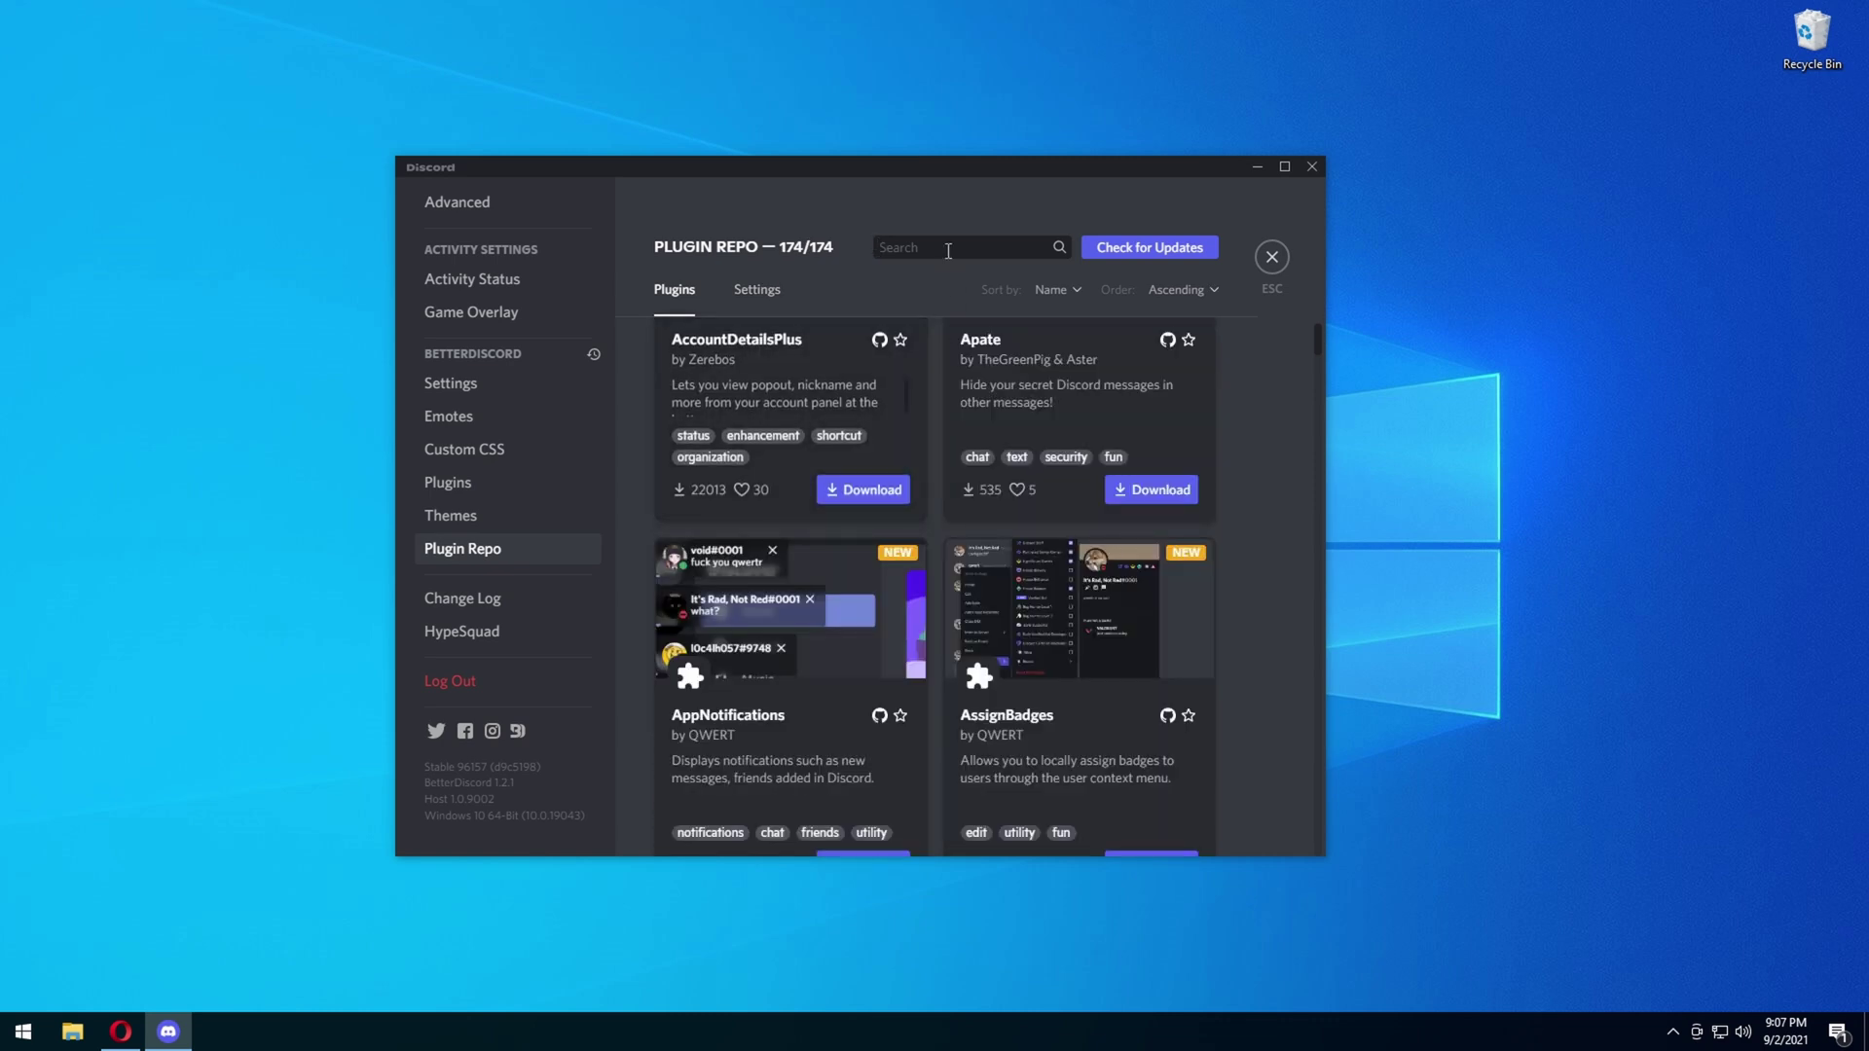
left_click(948, 249)
type("char")
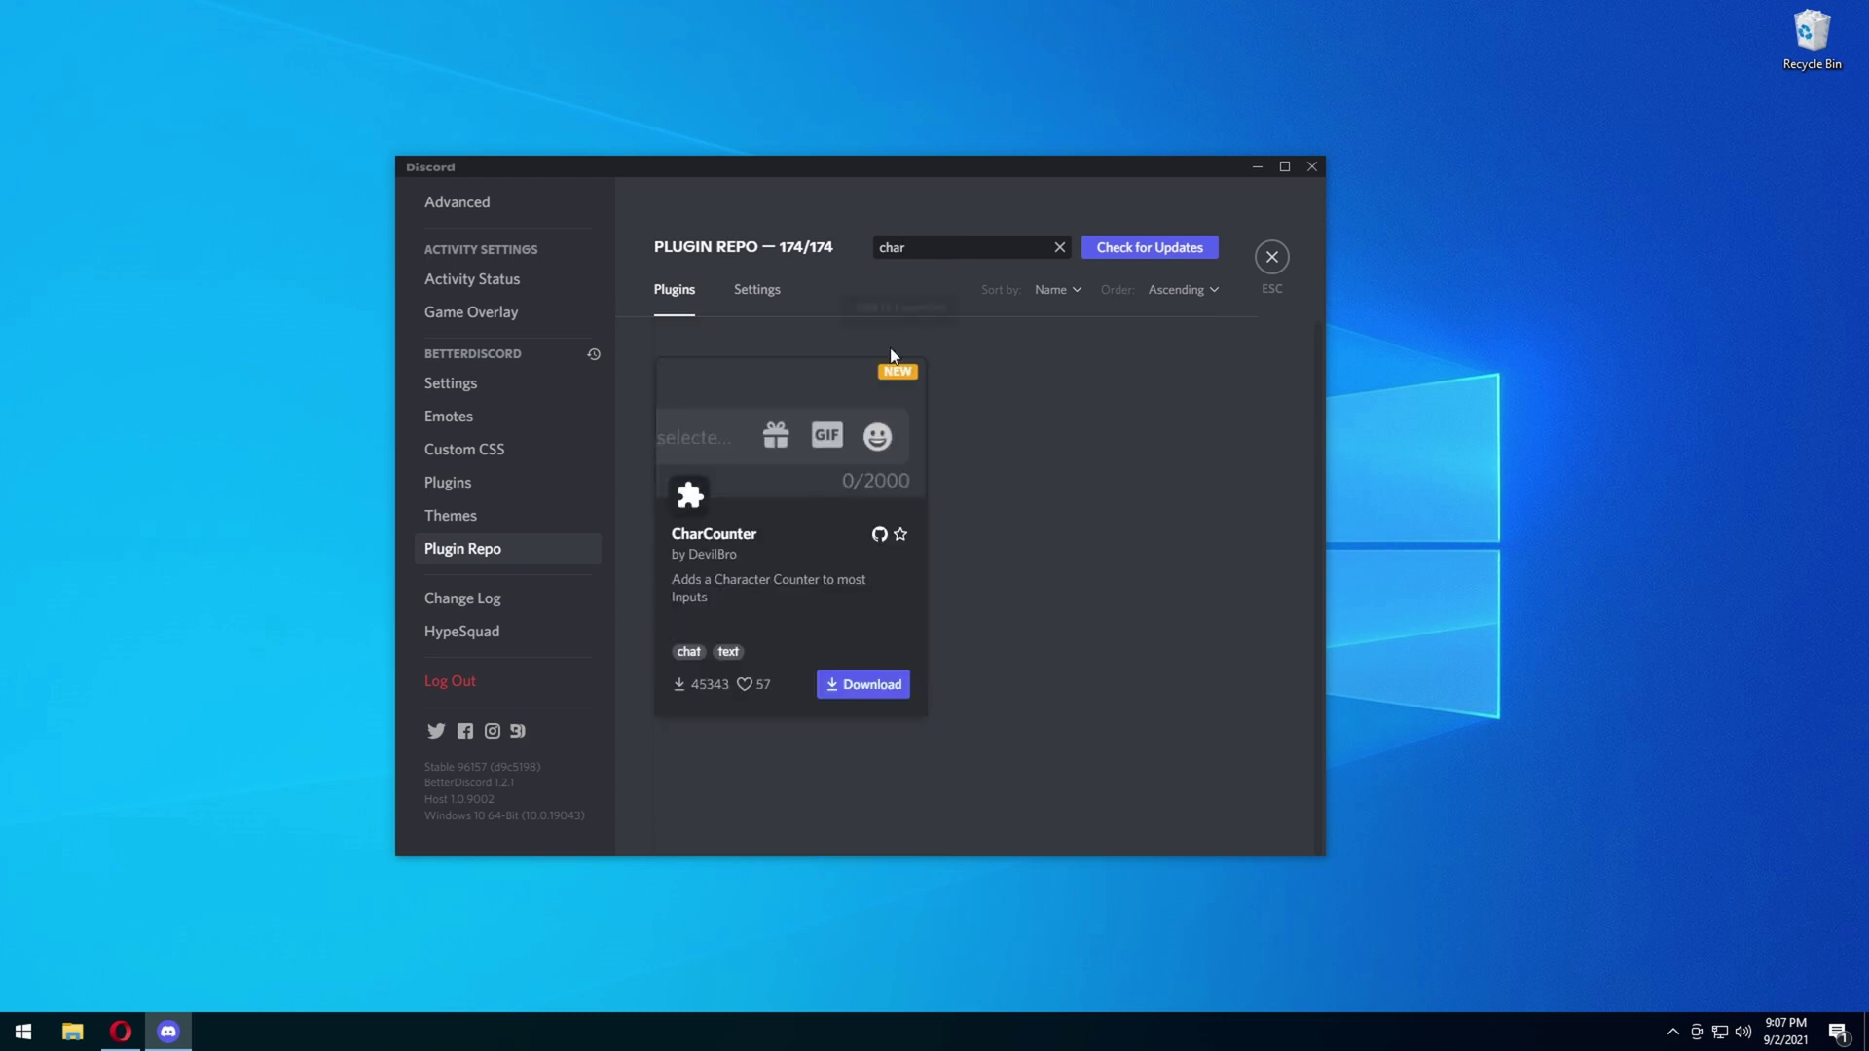
left_click(861, 686)
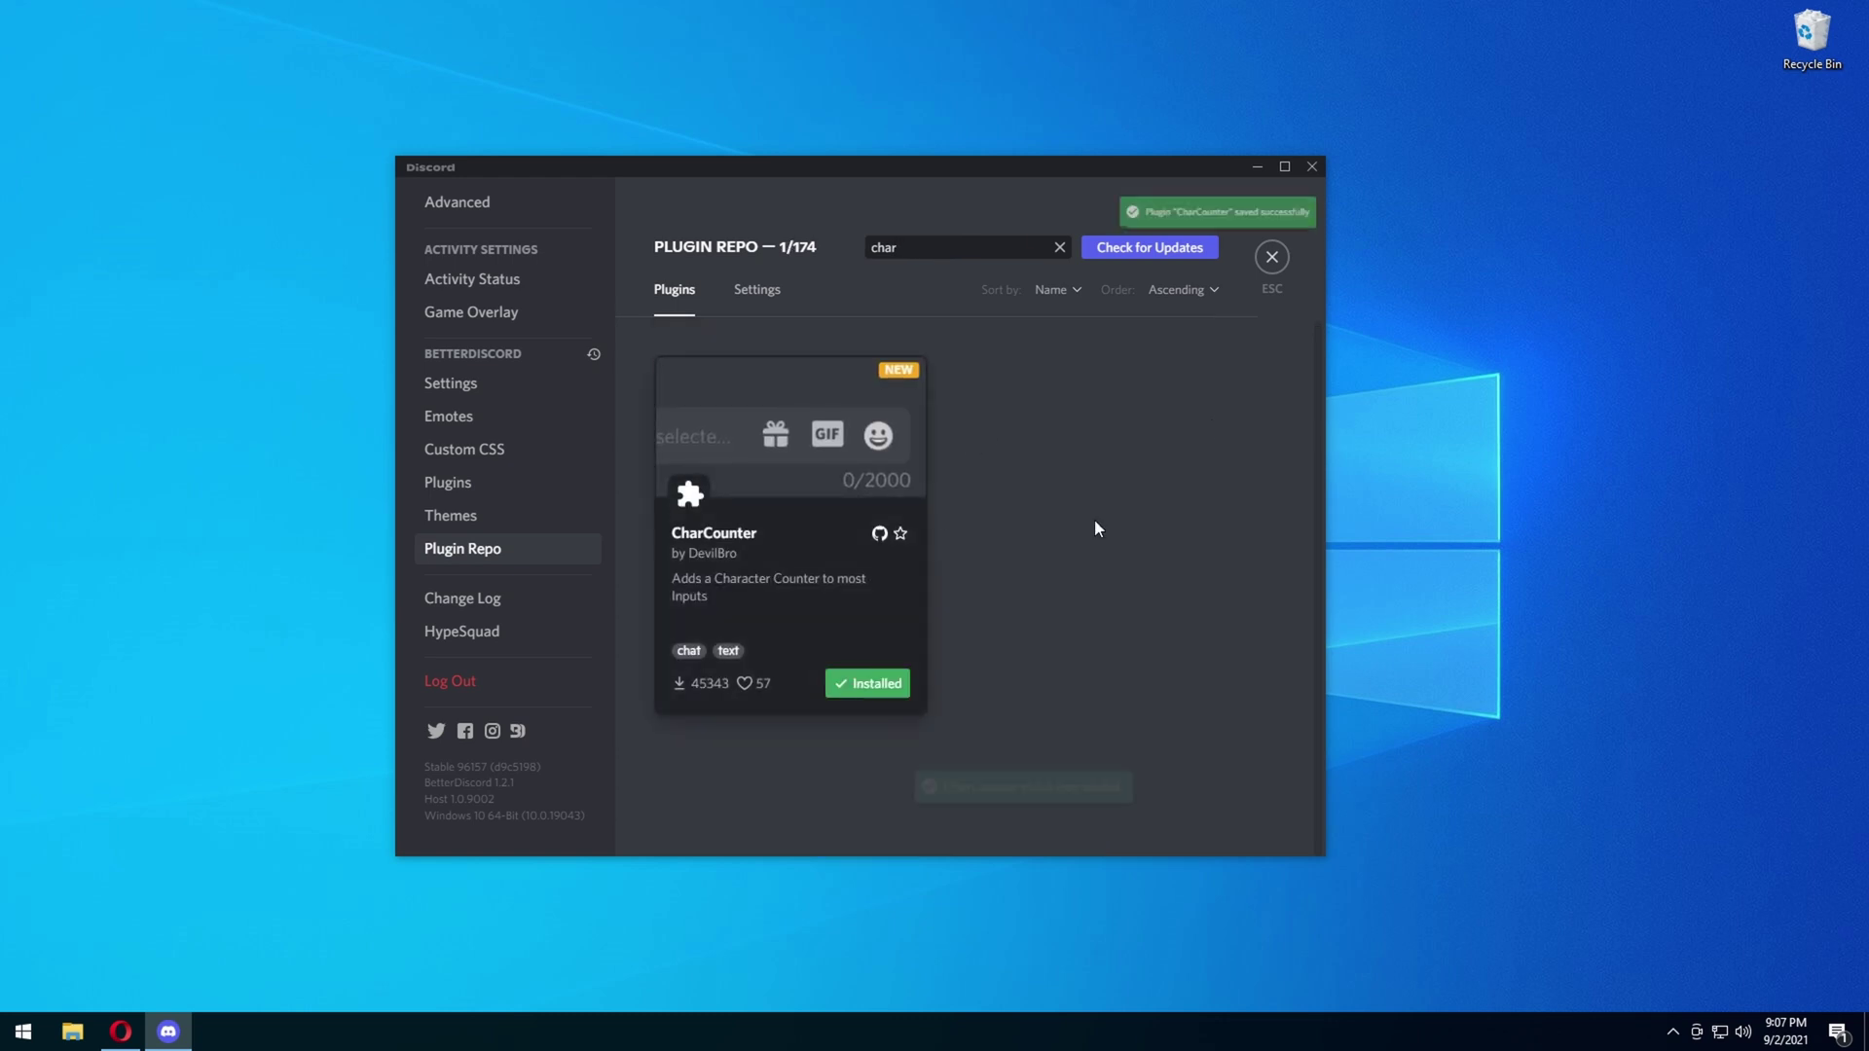
left_click(1265, 259)
left_click(429, 301)
Step: Dismiss the CharCounter change log and test the counter with a line of f's, then delete it
left_click(1042, 440)
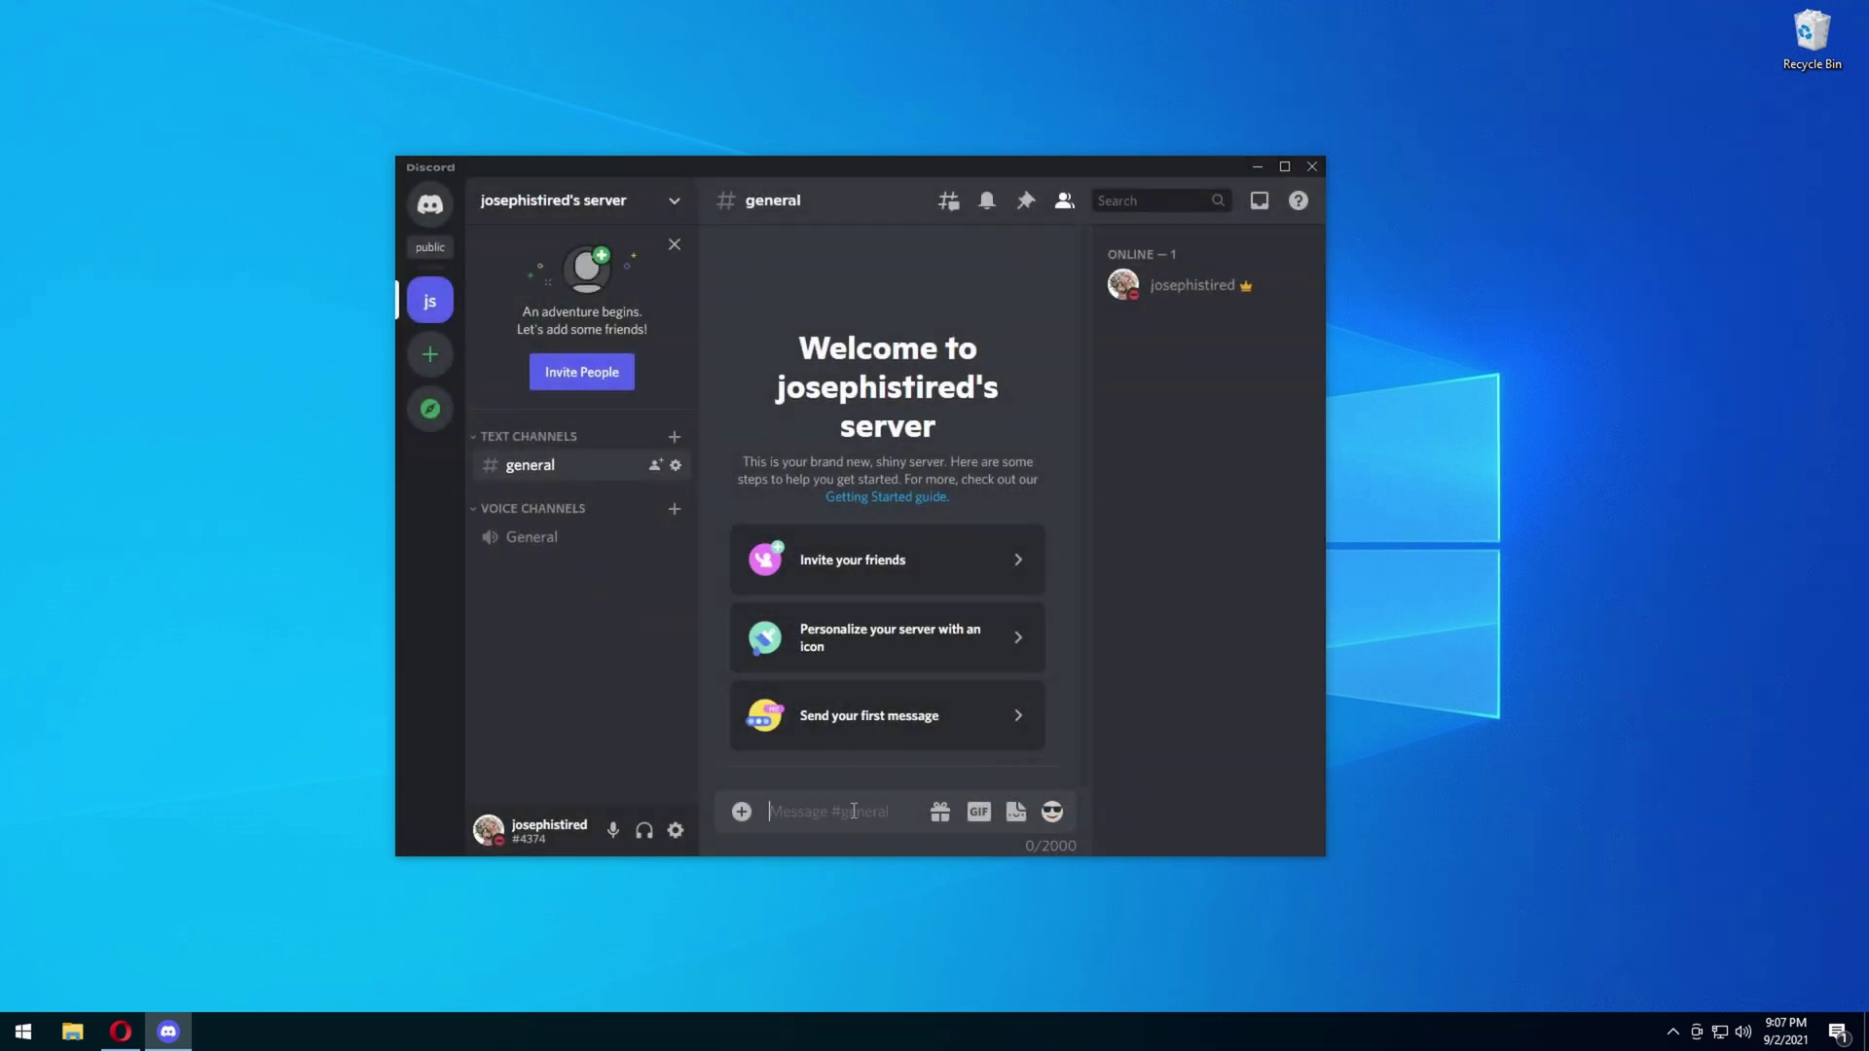
type("ffffffffffffffffffffffffffffff")
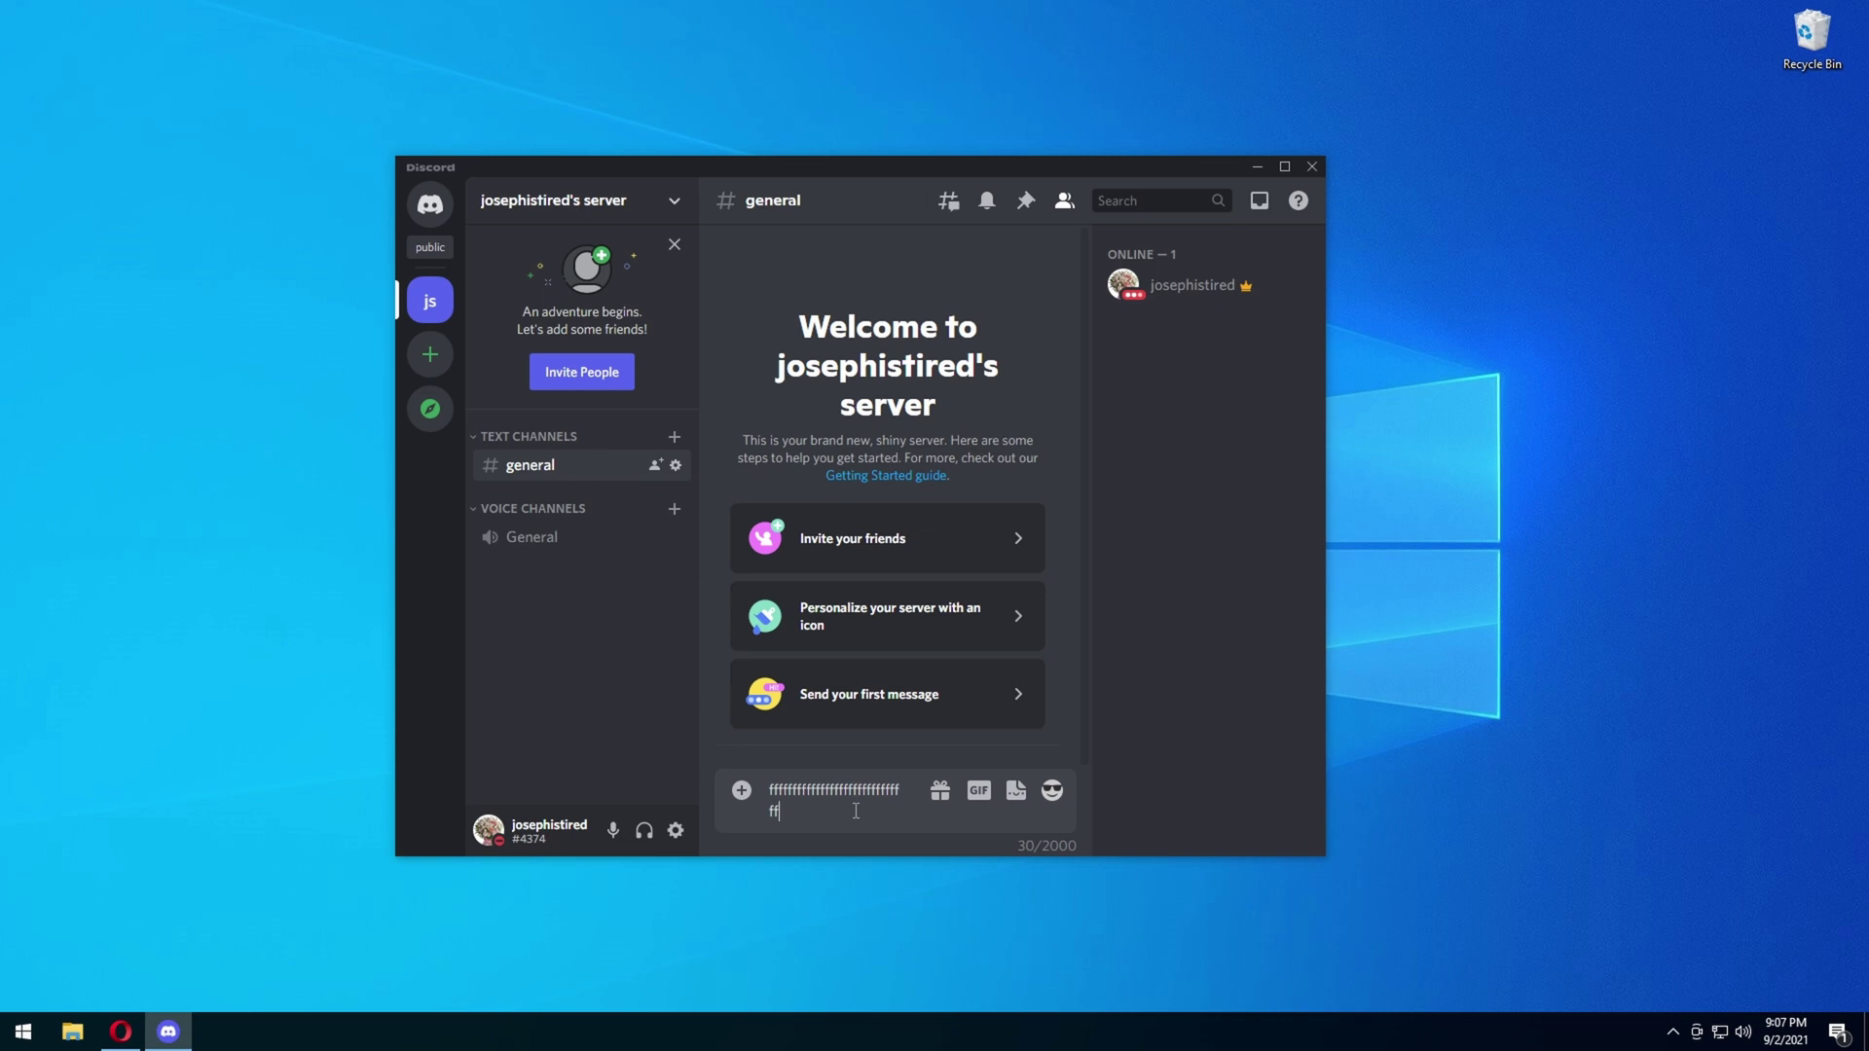
type("ffffffffffffffffffffffffff")
key("BackSpace")
key("BackSpace")
key("BackSpace")
key("BackSpace")
key("BackSpace")
key("BackSpace")
key("BackSpace")
key("BackSpace")
key("BackSpace")
key("BackSpace")
key("BackSpace")
key("BackSpace")
key("BackSpace")
key("BackSpace")
key("BackSpace")
key("BackSpace")
key("BackSpace")
key("BackSpace")
key("BackSpace")
key("BackSpace")
key("BackSpace")
key("BackSpace")
key("BackSpace")
key("BackSpace")
key("BackSpace")
key("BackSpace")
key("BackSpace")
key("BackSpace")
key("BackSpace")
key("BackSpace")
key("BackSpace")
key("BackSpace")
key("BackSpace")
key("BackSpace")
key("BackSpace")
key("BackSpace")
key("BackSpace")
key("BackSpace")
key("BackSpace")
key("BackSpace")
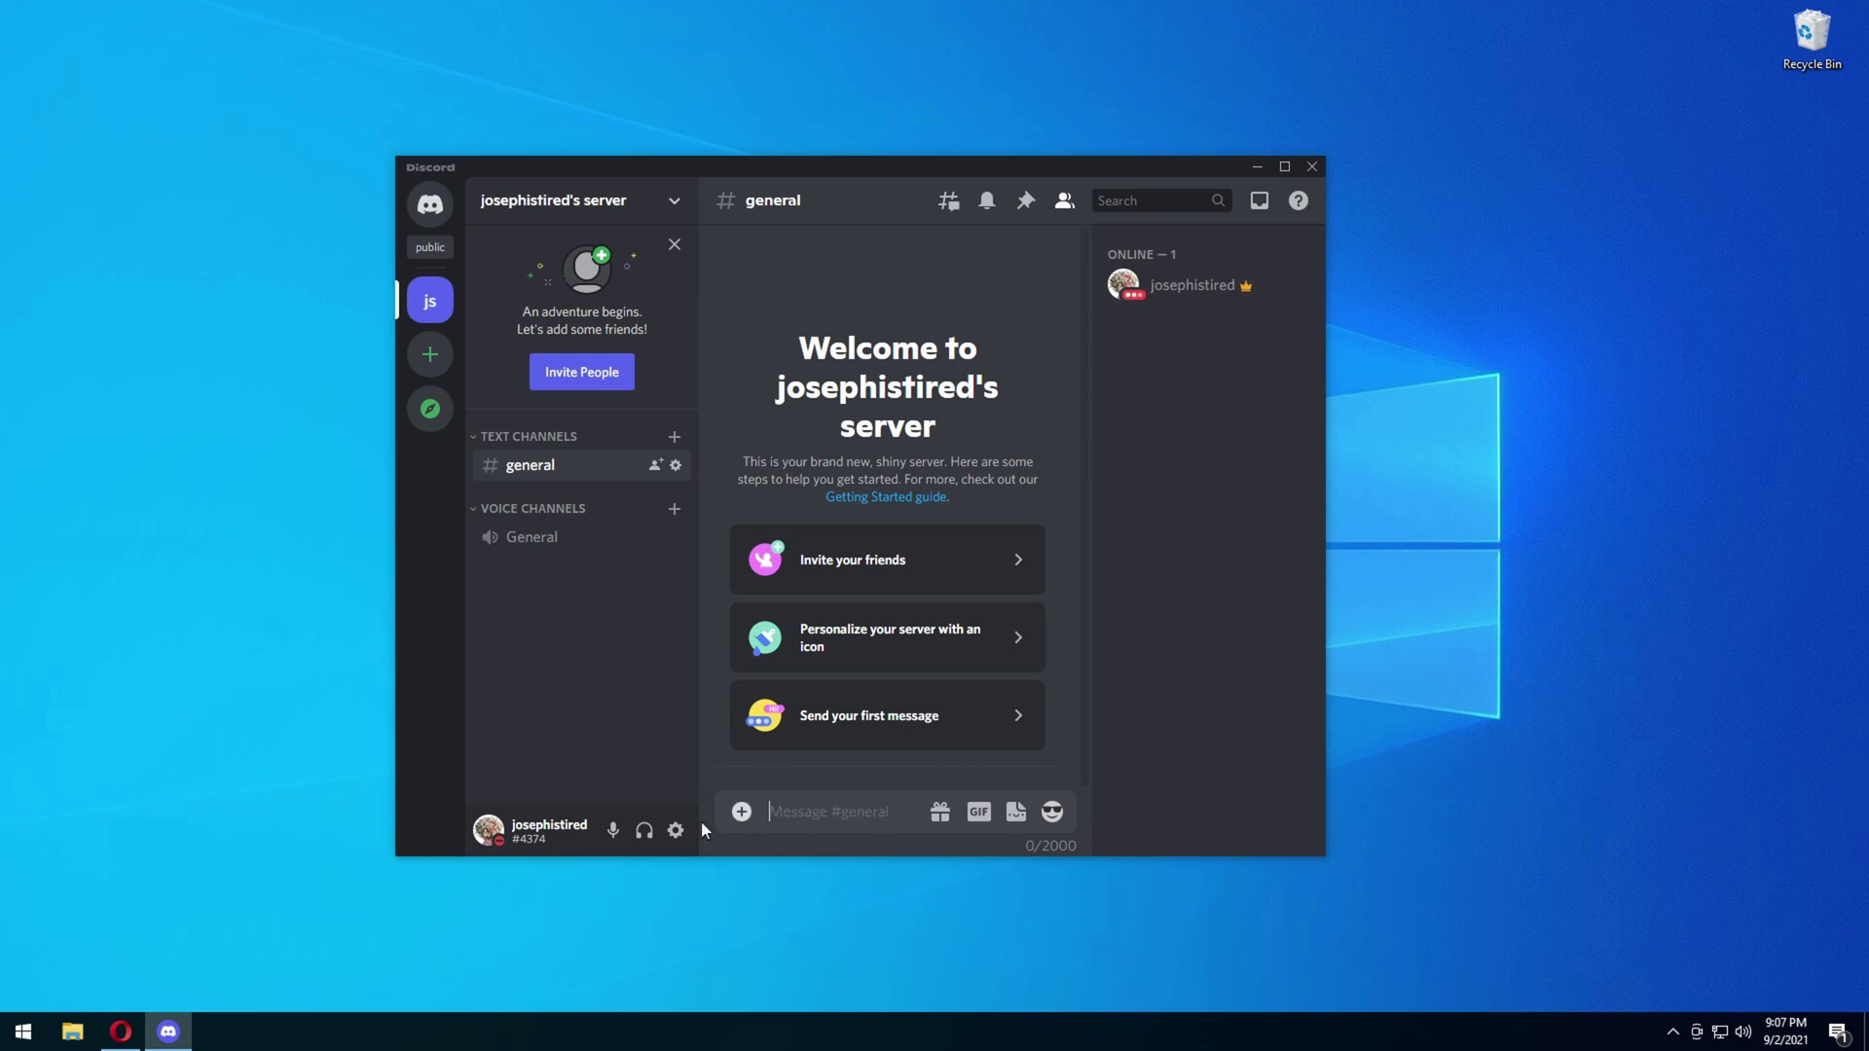
Step: Open User Settings and scroll down to the BetterDiscord sections
left_click(676, 831)
scroll(502, 700, "down", 4)
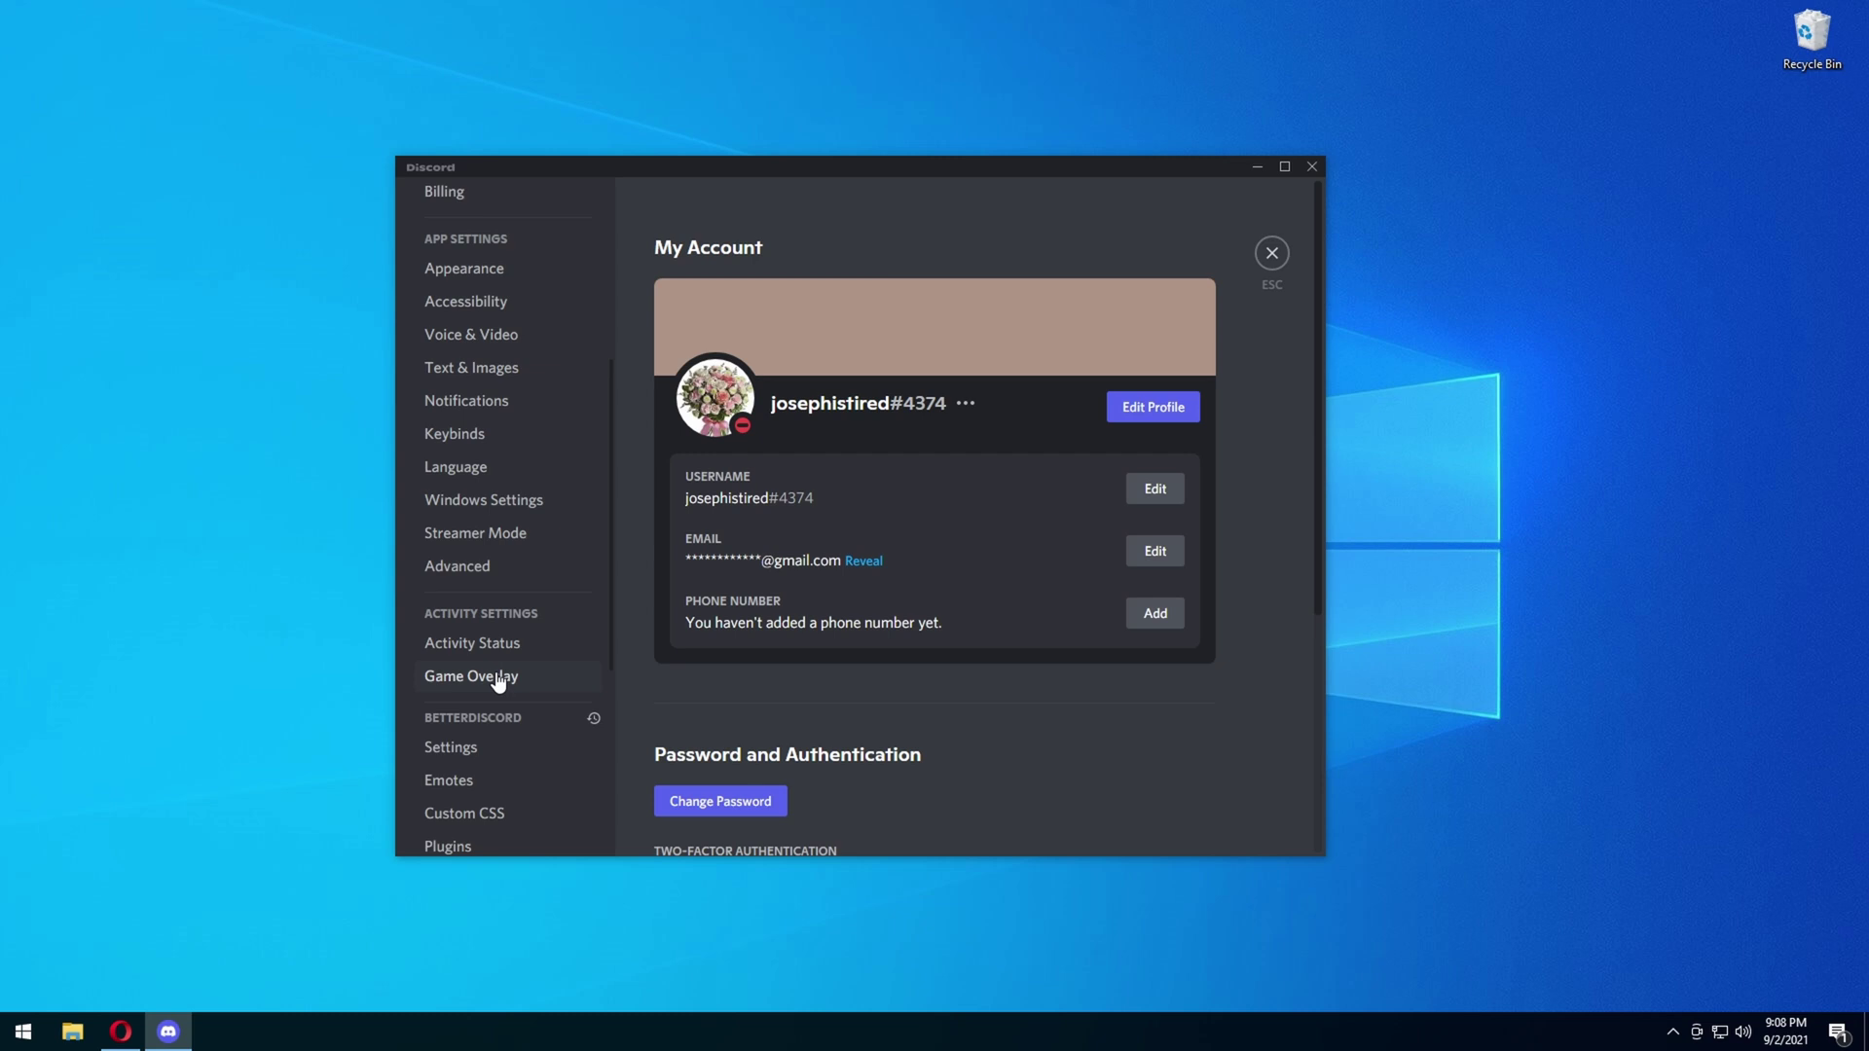
scroll(497, 682, "down", 1)
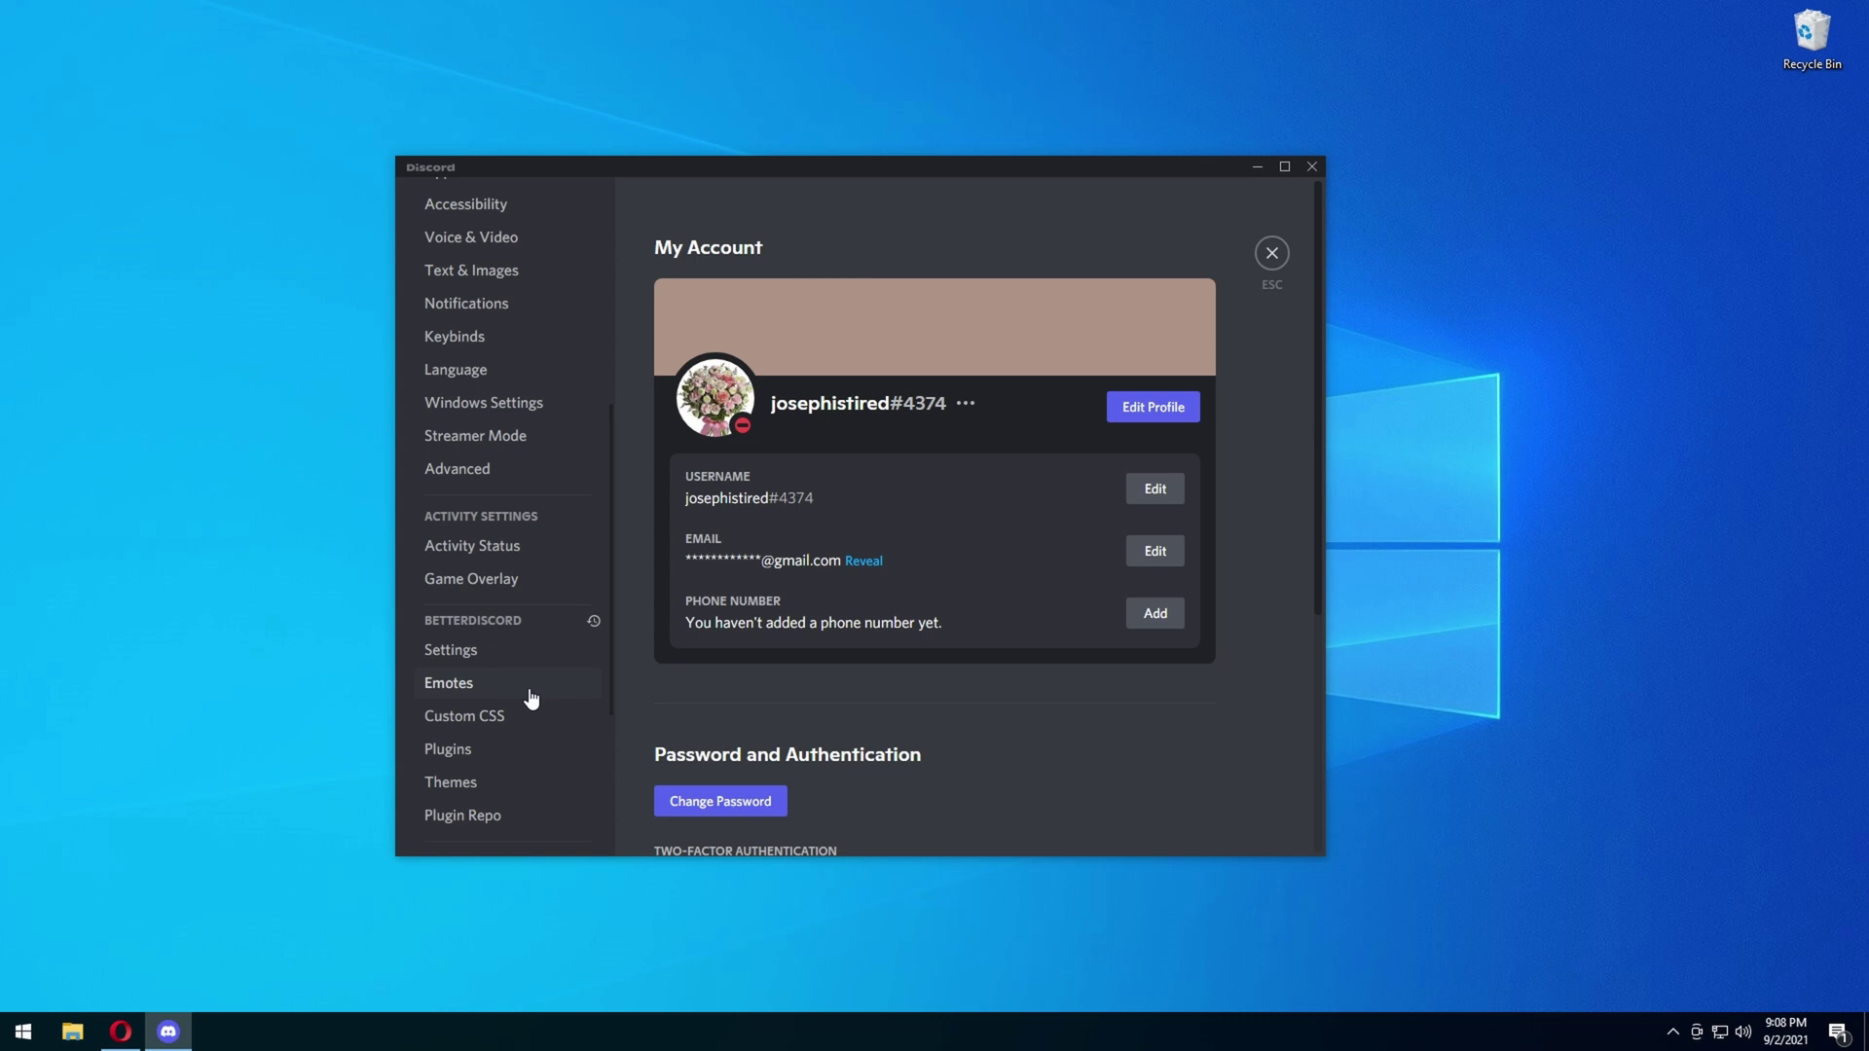
Step: Download ThemeRepo.plugin.js from the ThemeRepo tab, show it in Downloads, and minimise Opera
left_click(136, 1029)
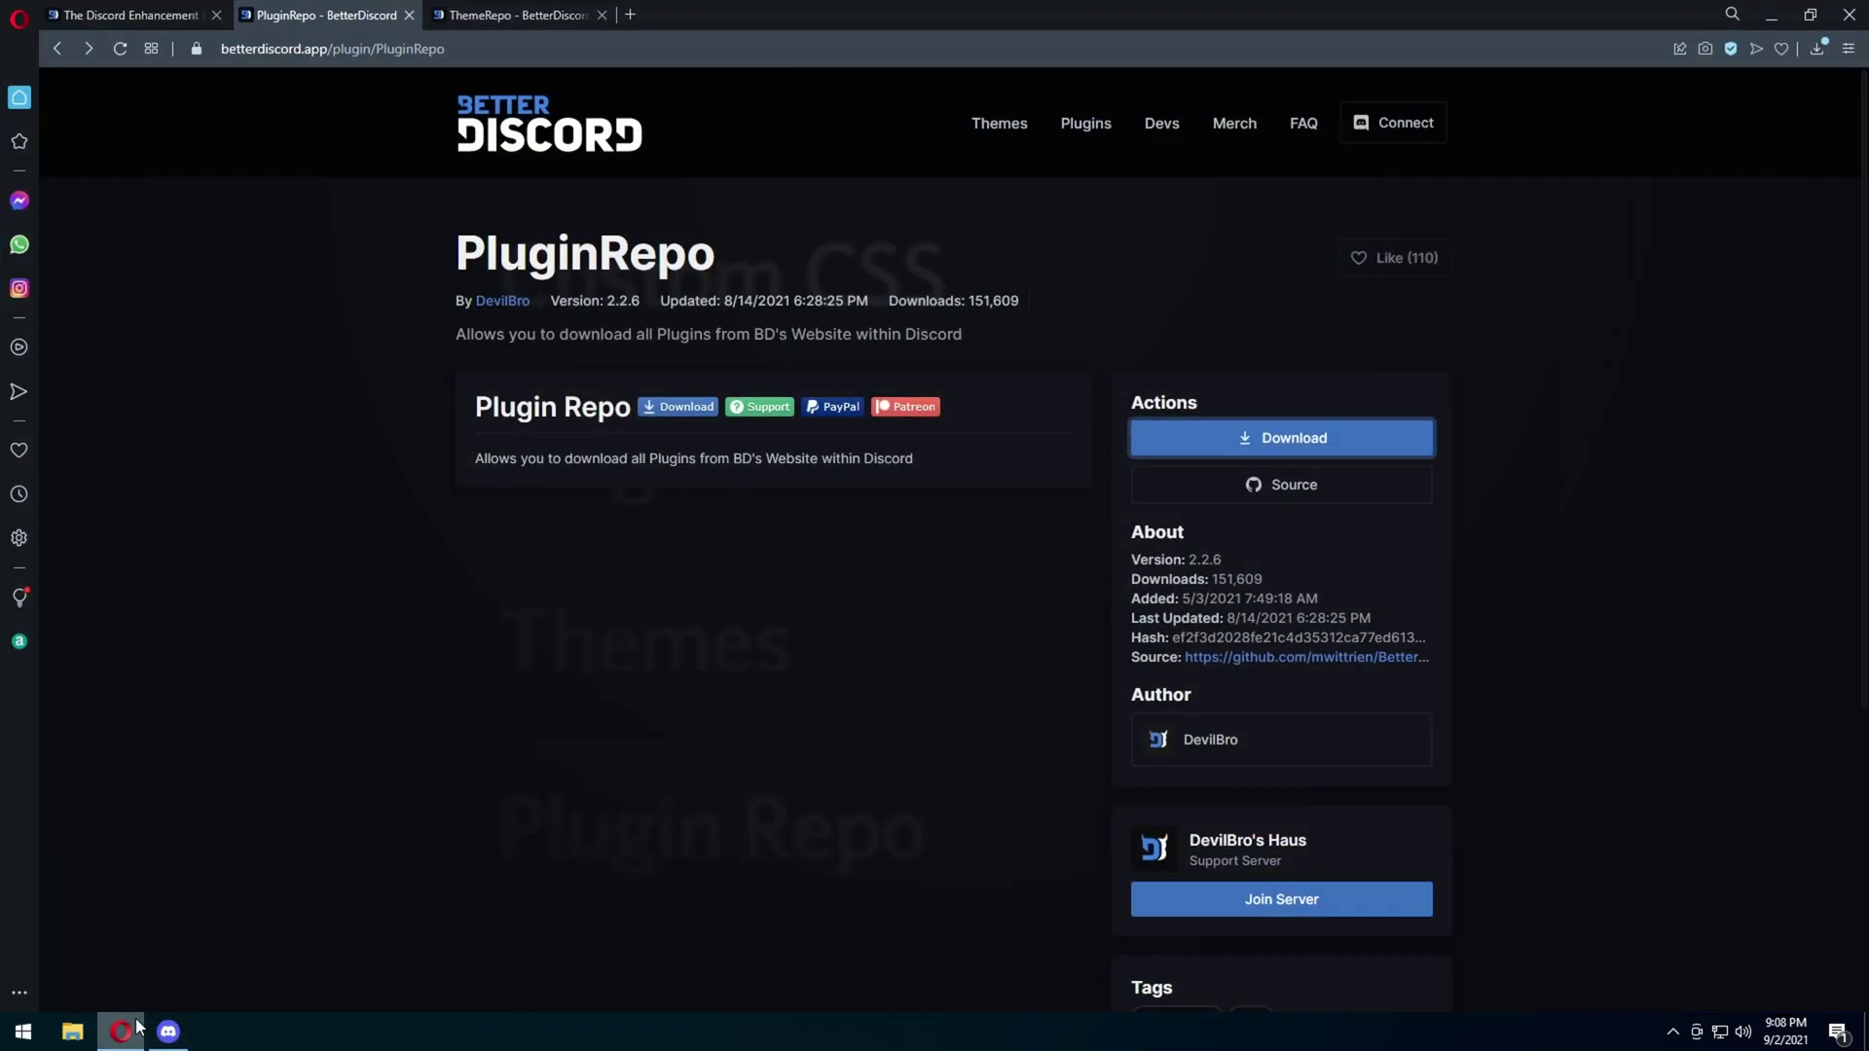
left_click(482, 27)
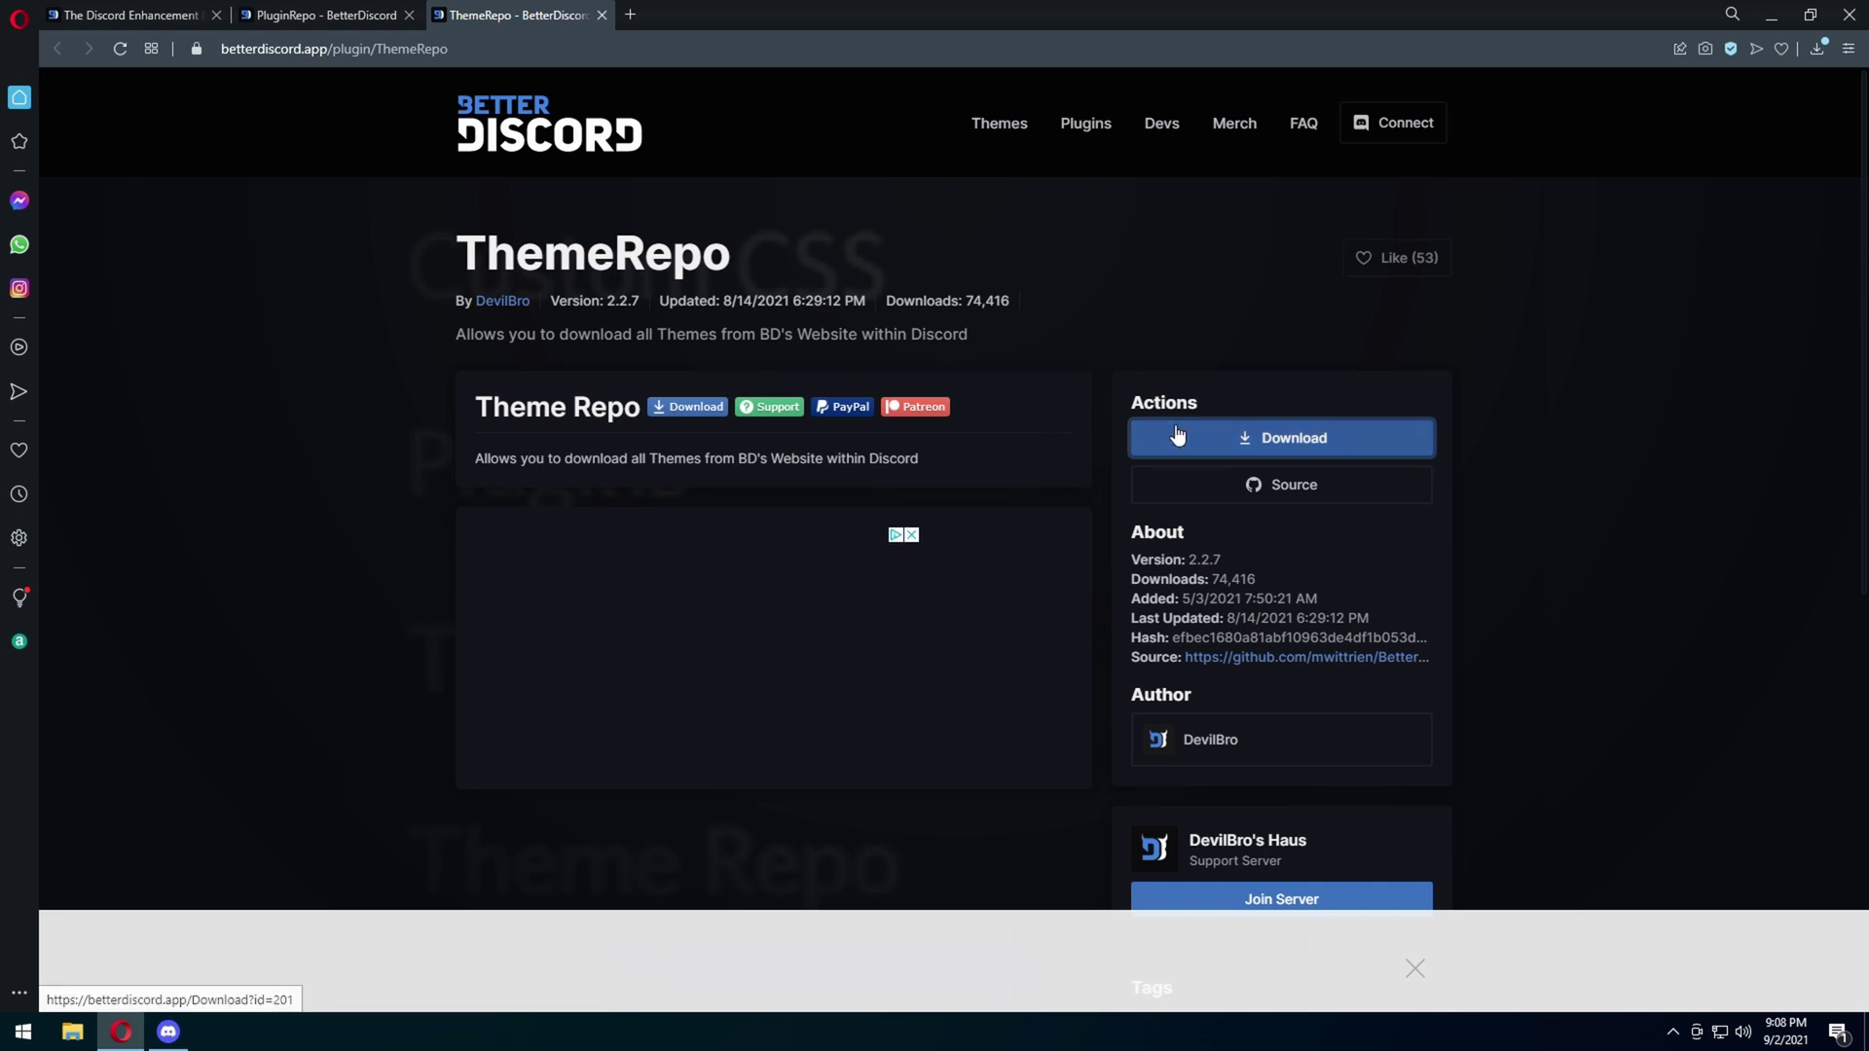
left_click(1271, 438)
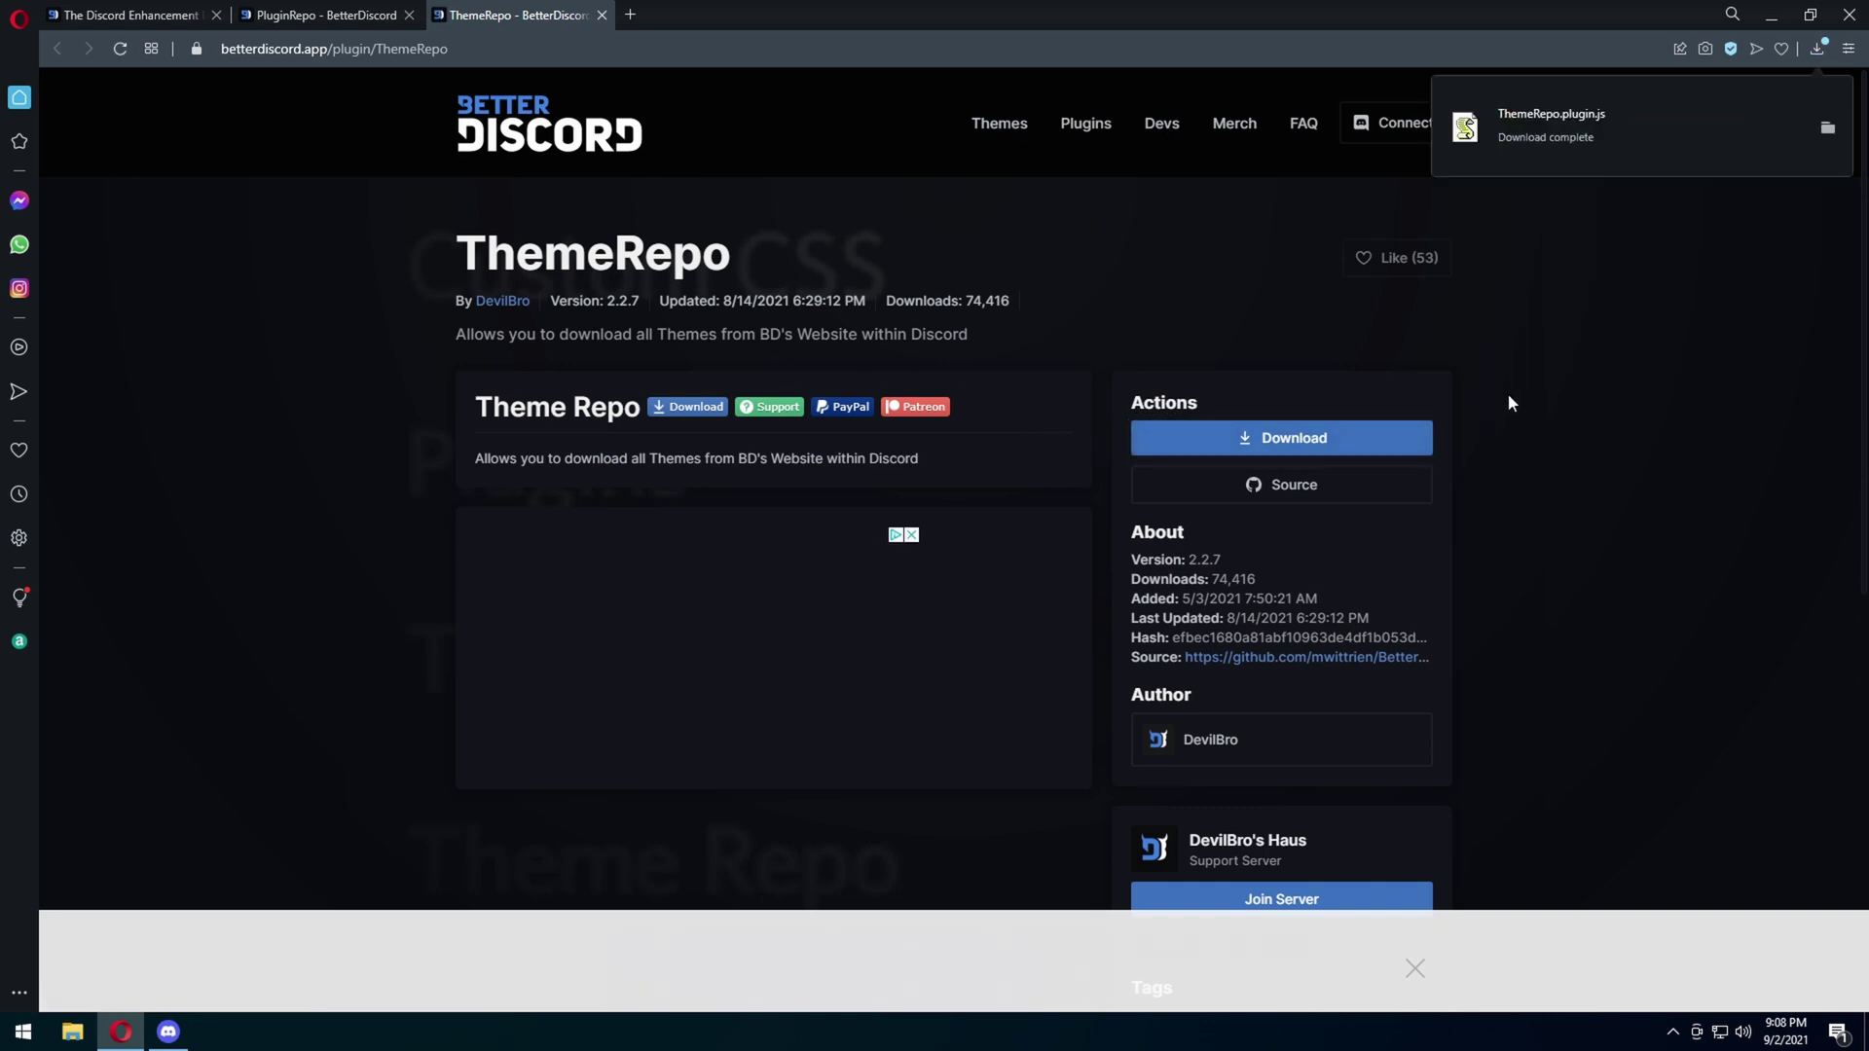
left_click(1827, 127)
left_click(1774, 14)
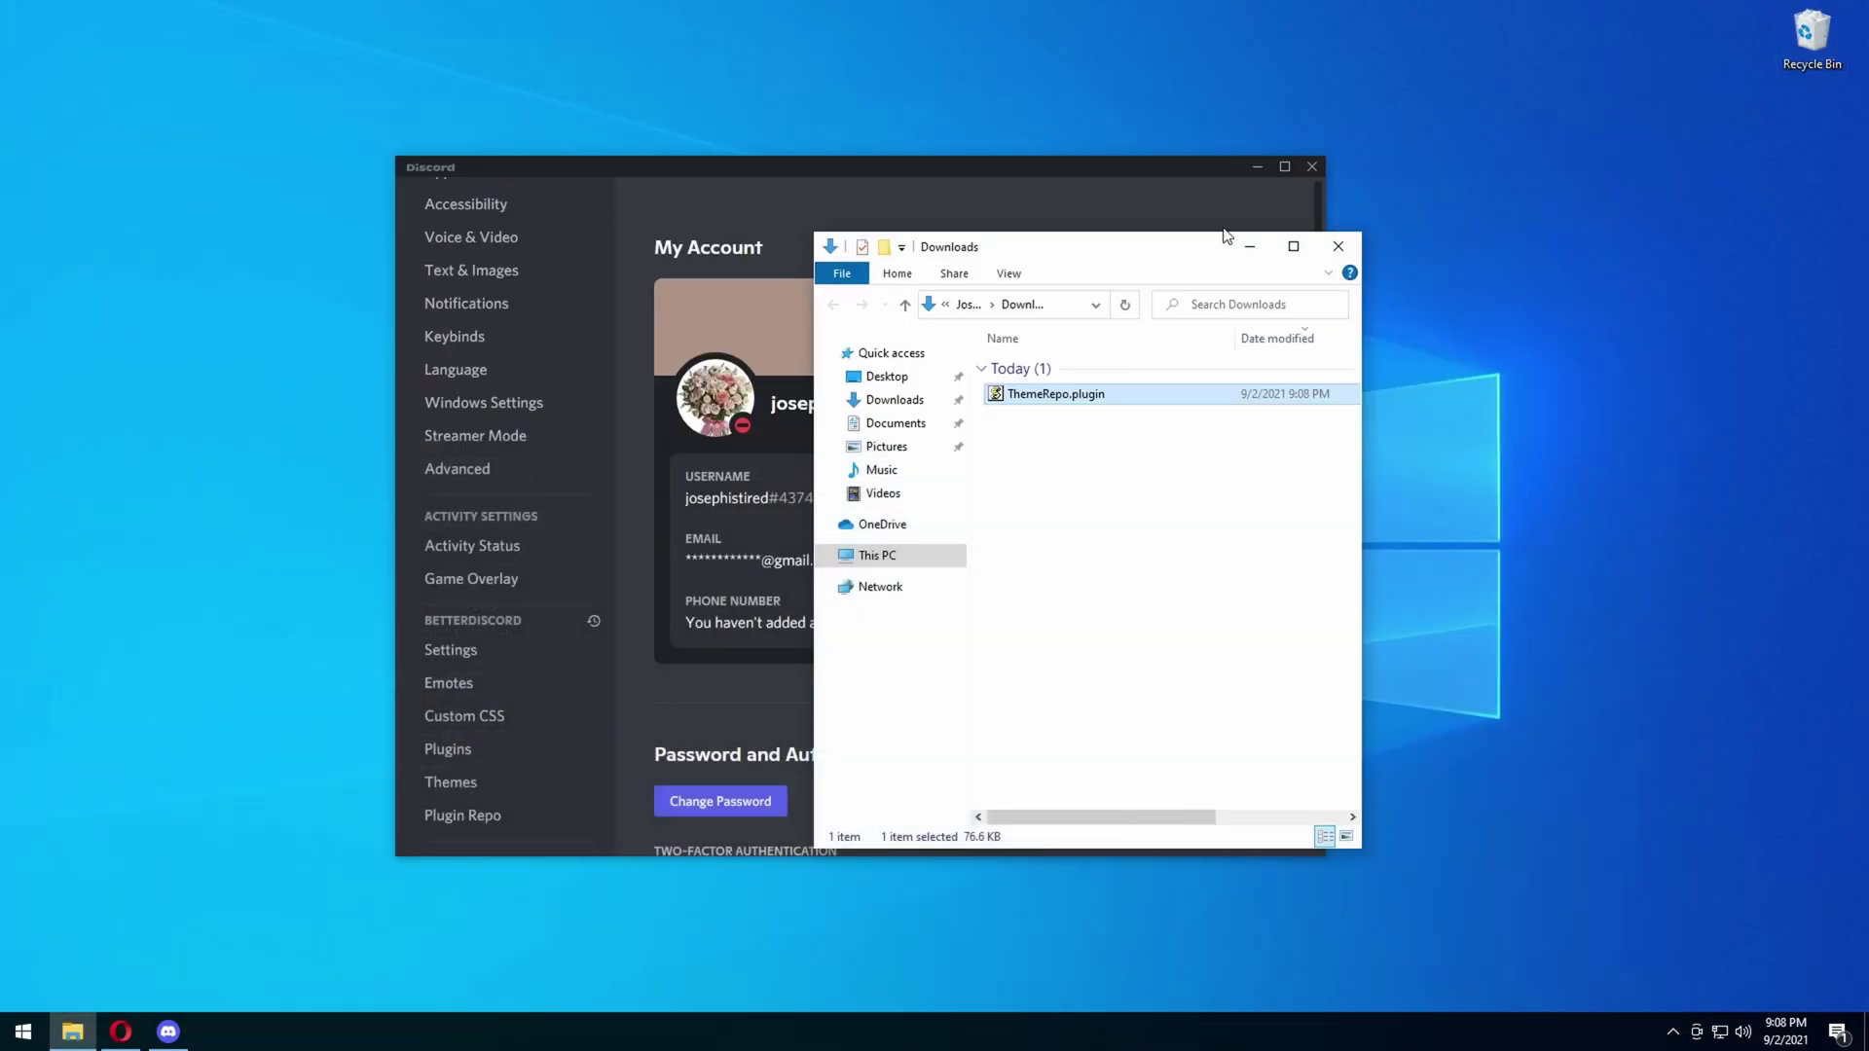
Step: Arrange the windows and open the plugins folder from Discord's BetterDiscord Plugins page
left_click_drag(1015, 255, 1248, 261)
left_click_drag(709, 160, 405, 133)
left_click(144, 721)
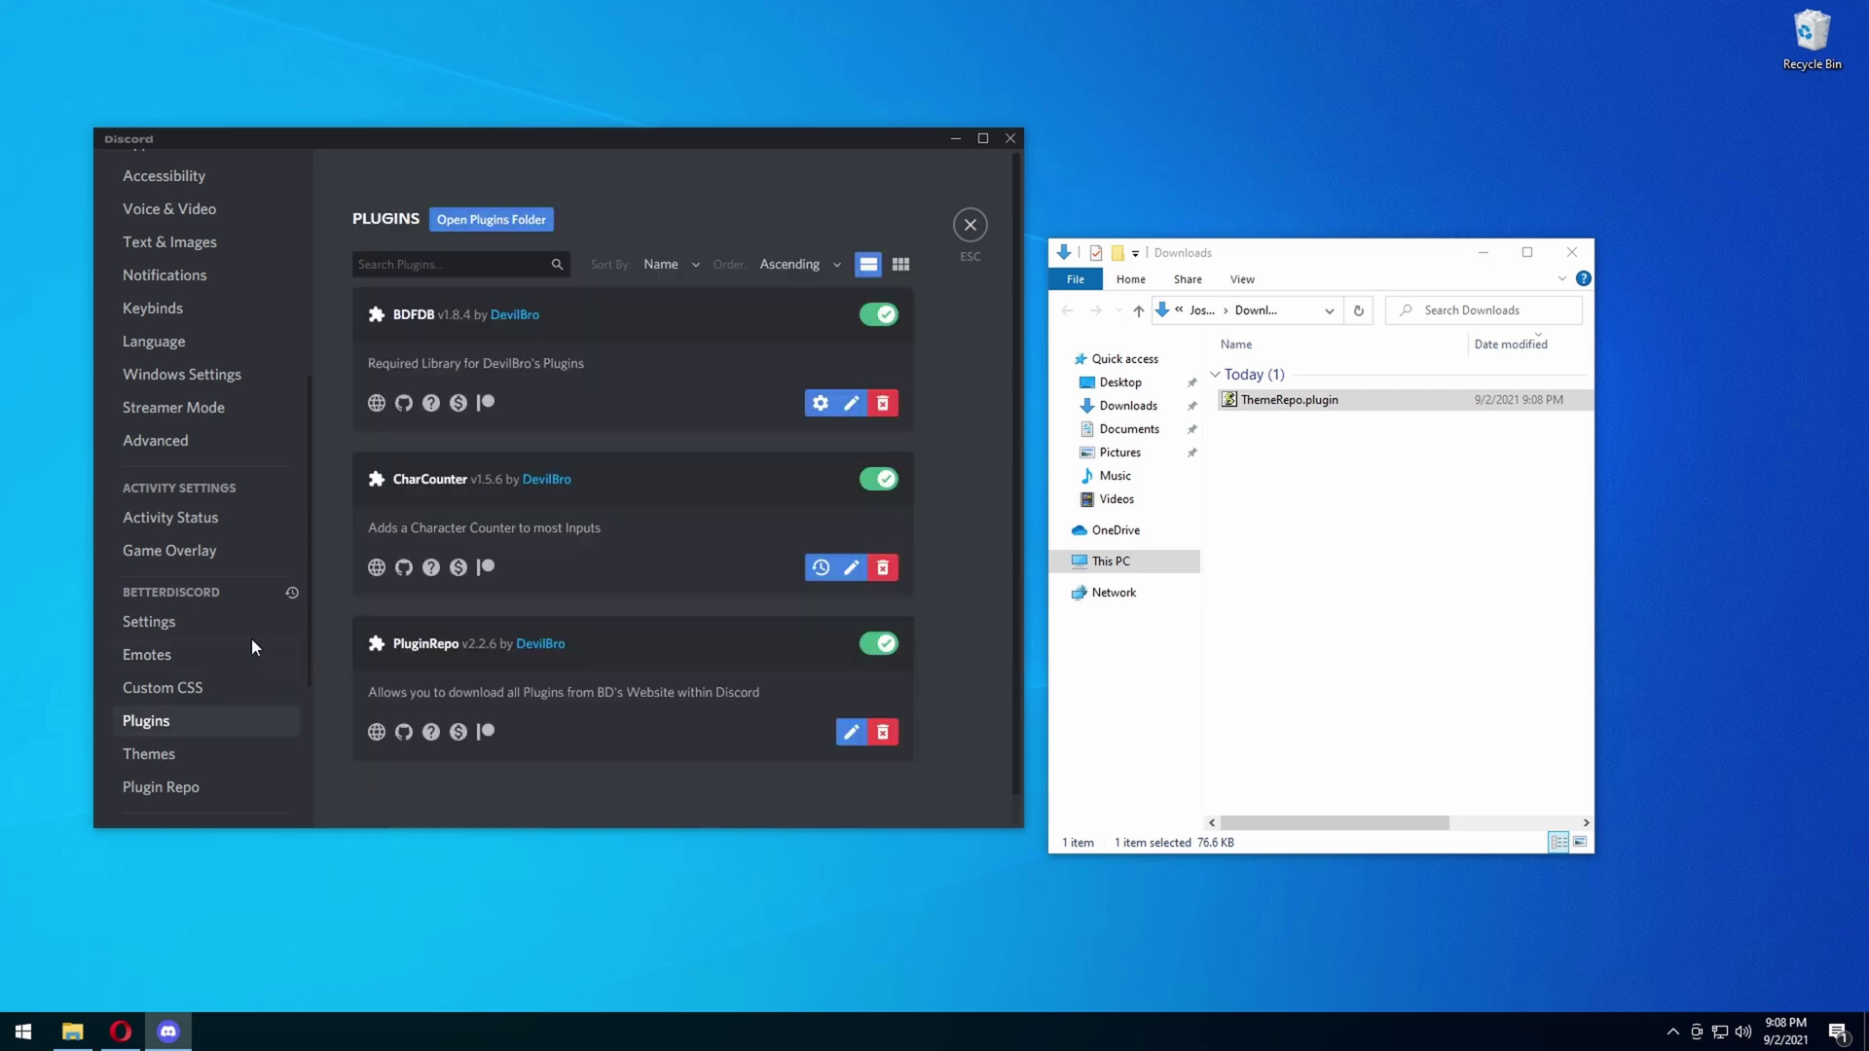
left_click(523, 220)
Step: Move ThemeRepo.plugin into the plugins folder and close both Explorer windows
left_click_drag(1246, 244, 595, 281)
left_click_drag(1256, 400, 741, 691)
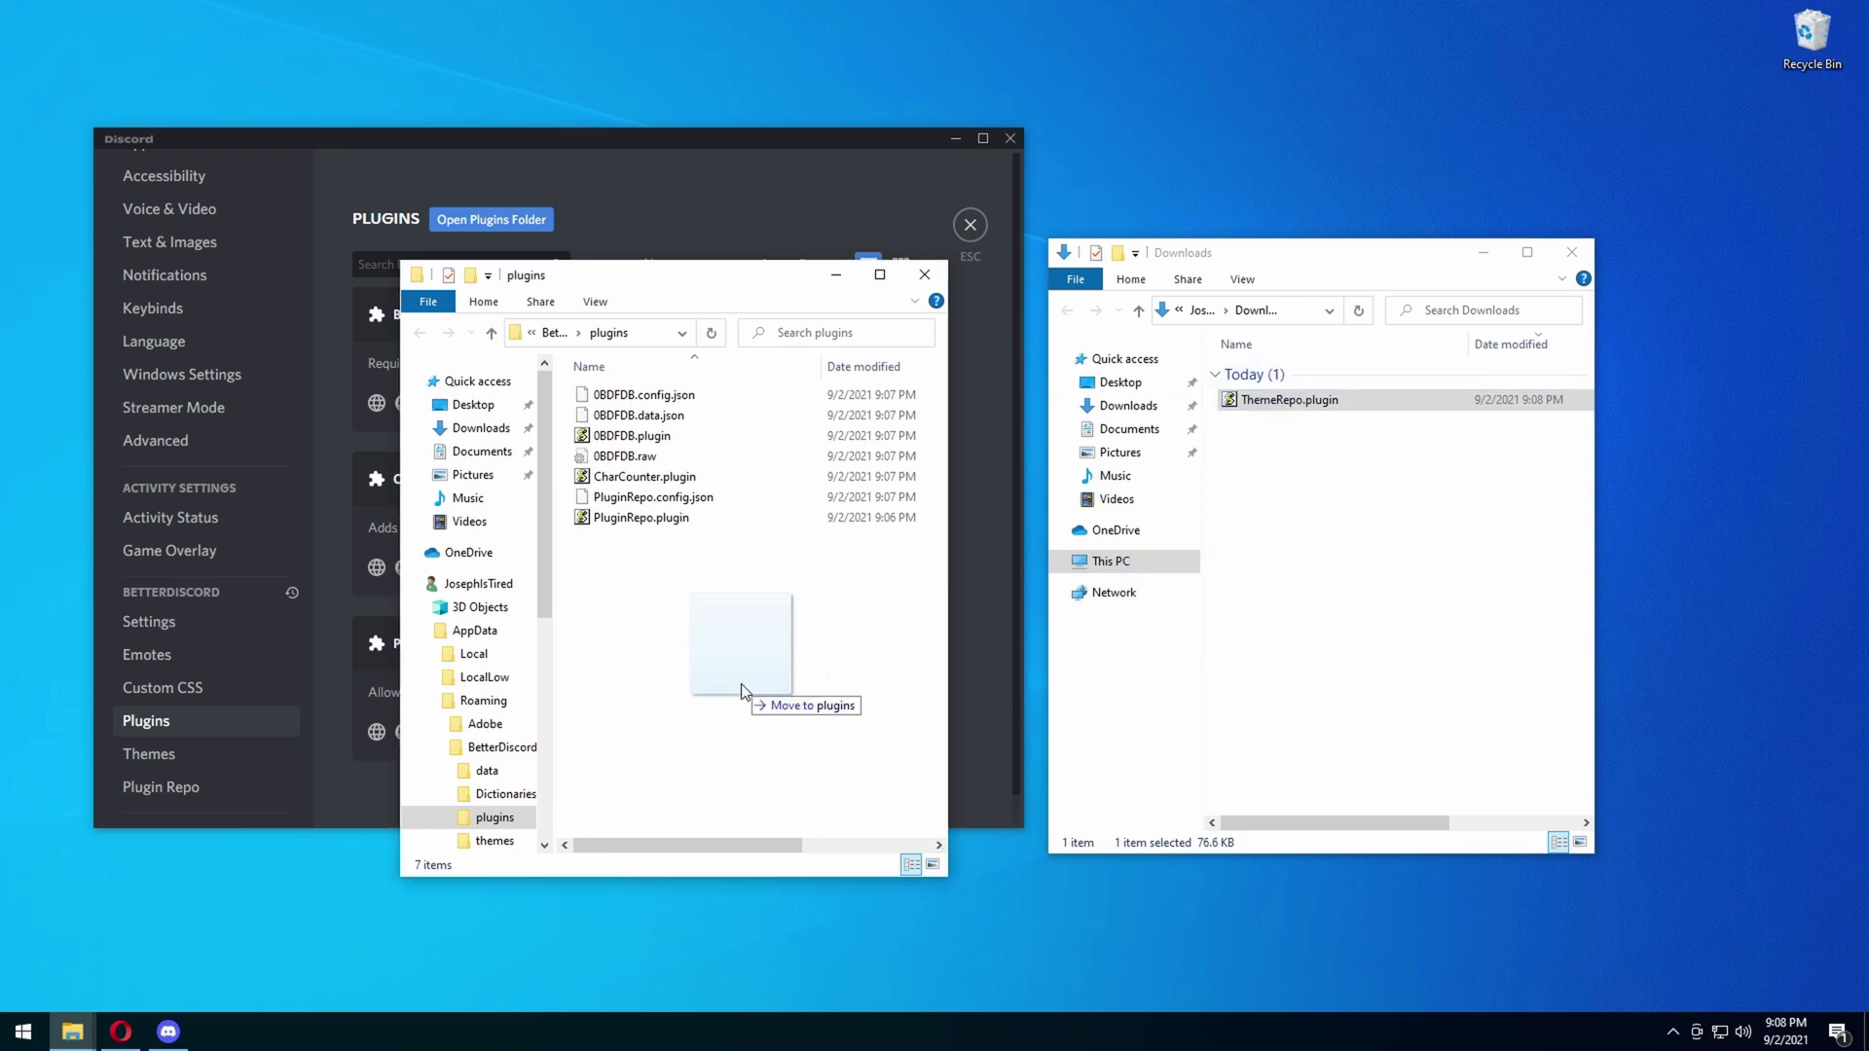
left_click(1572, 252)
left_click(925, 274)
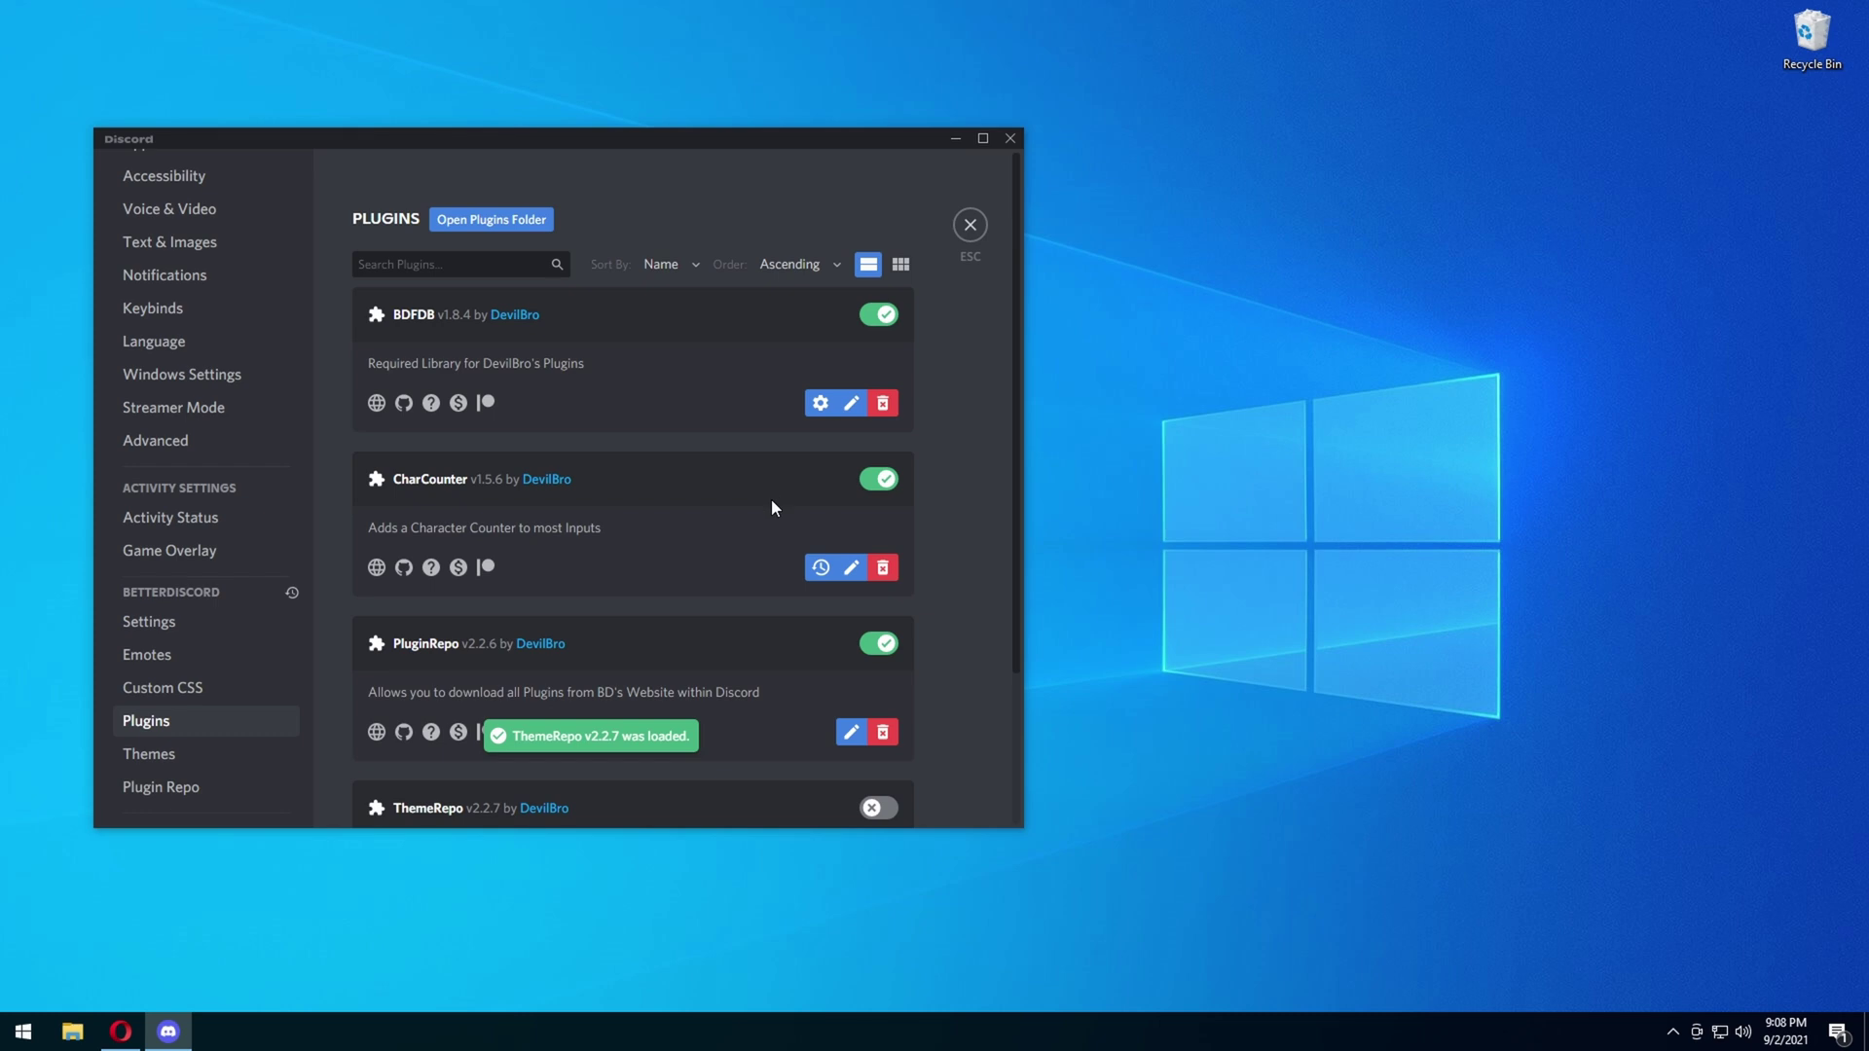
scroll(769, 493, "down", 2)
Step: Enable the ThemeRepo plugin and download the Alexis Modern Discord theme from the Theme Repo
left_click_drag(790, 148, 1050, 221)
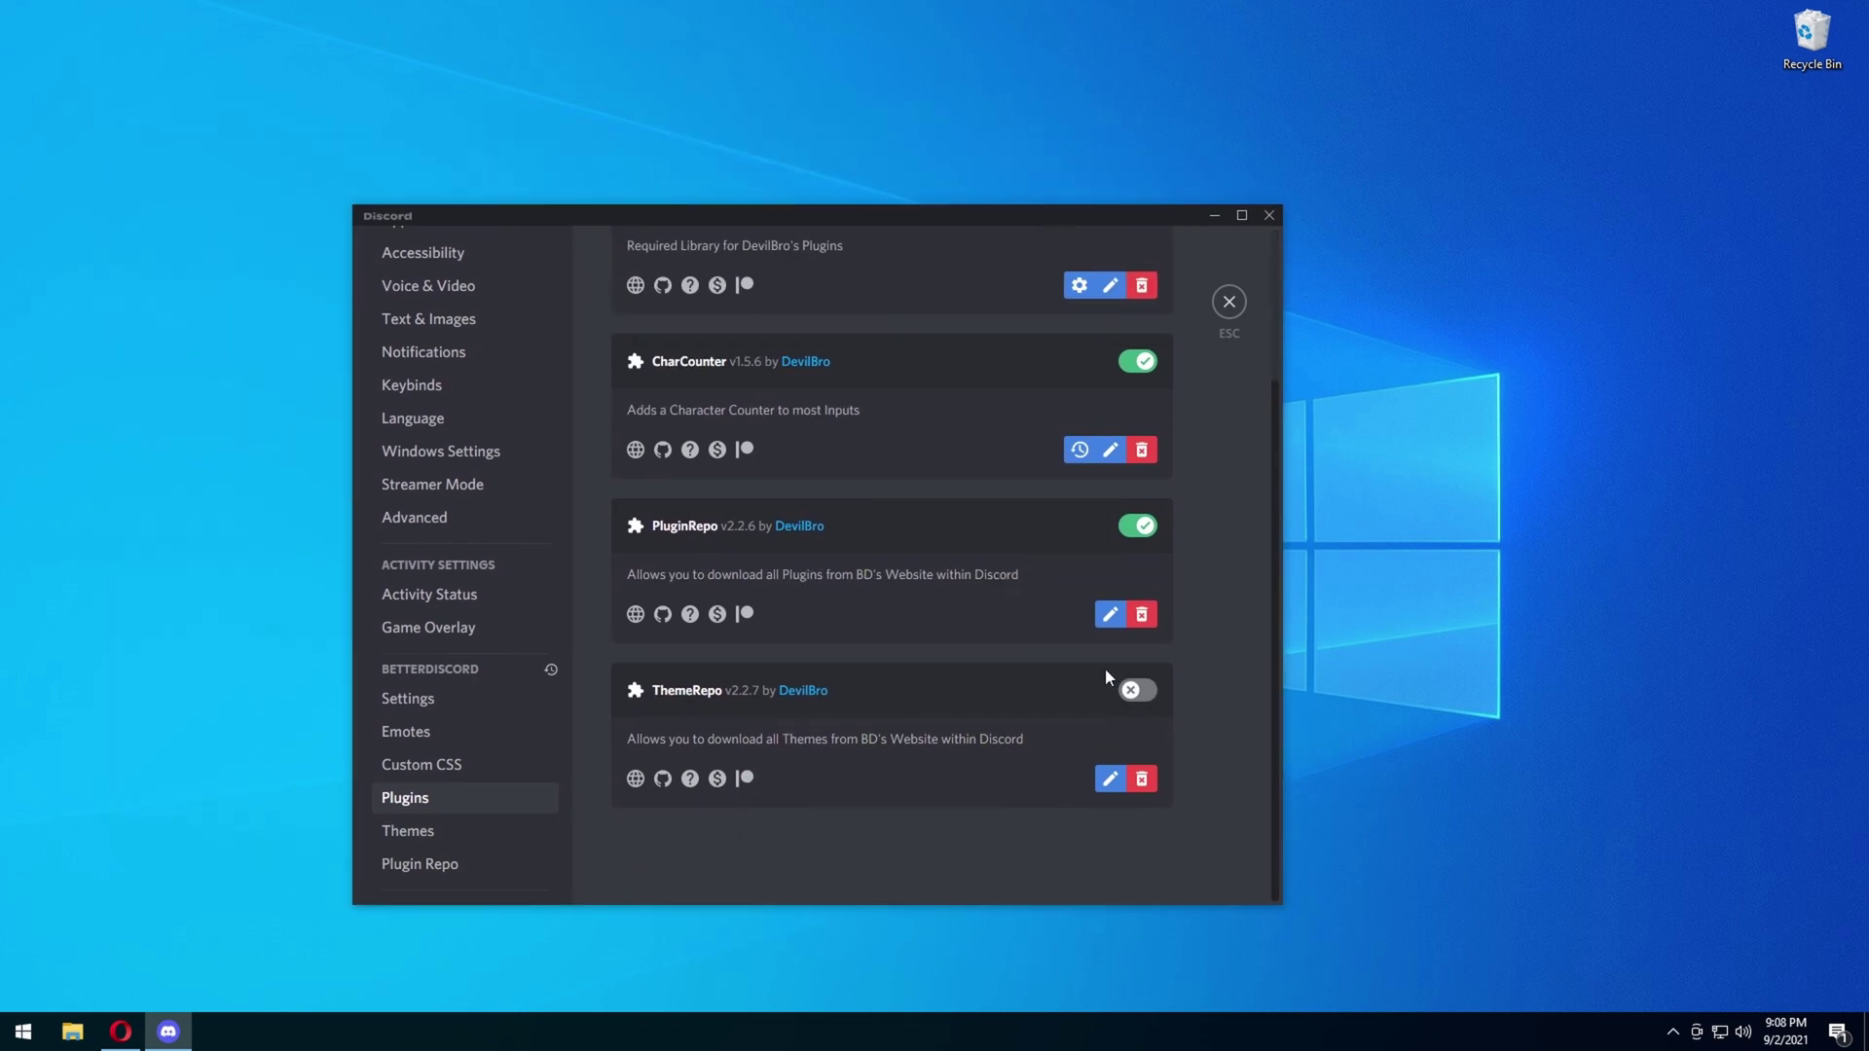
left_click(1145, 691)
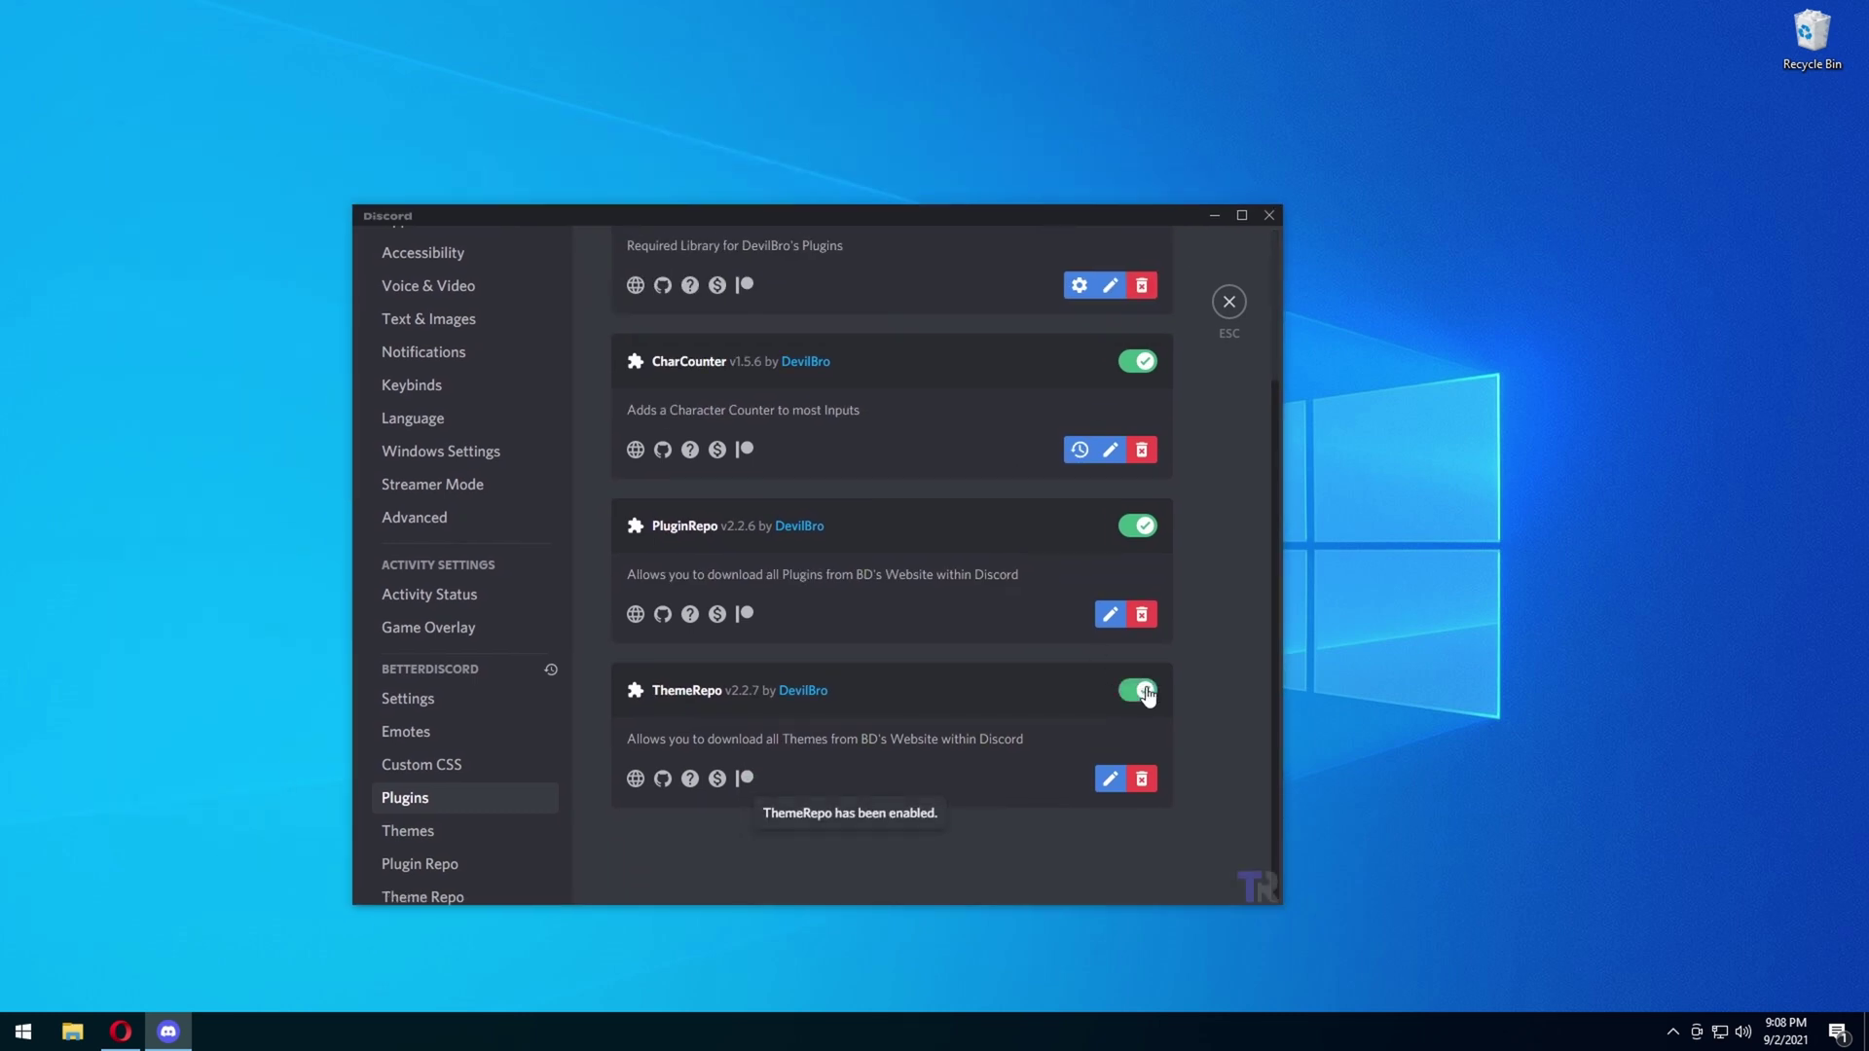
scroll(412, 799, "down", 3)
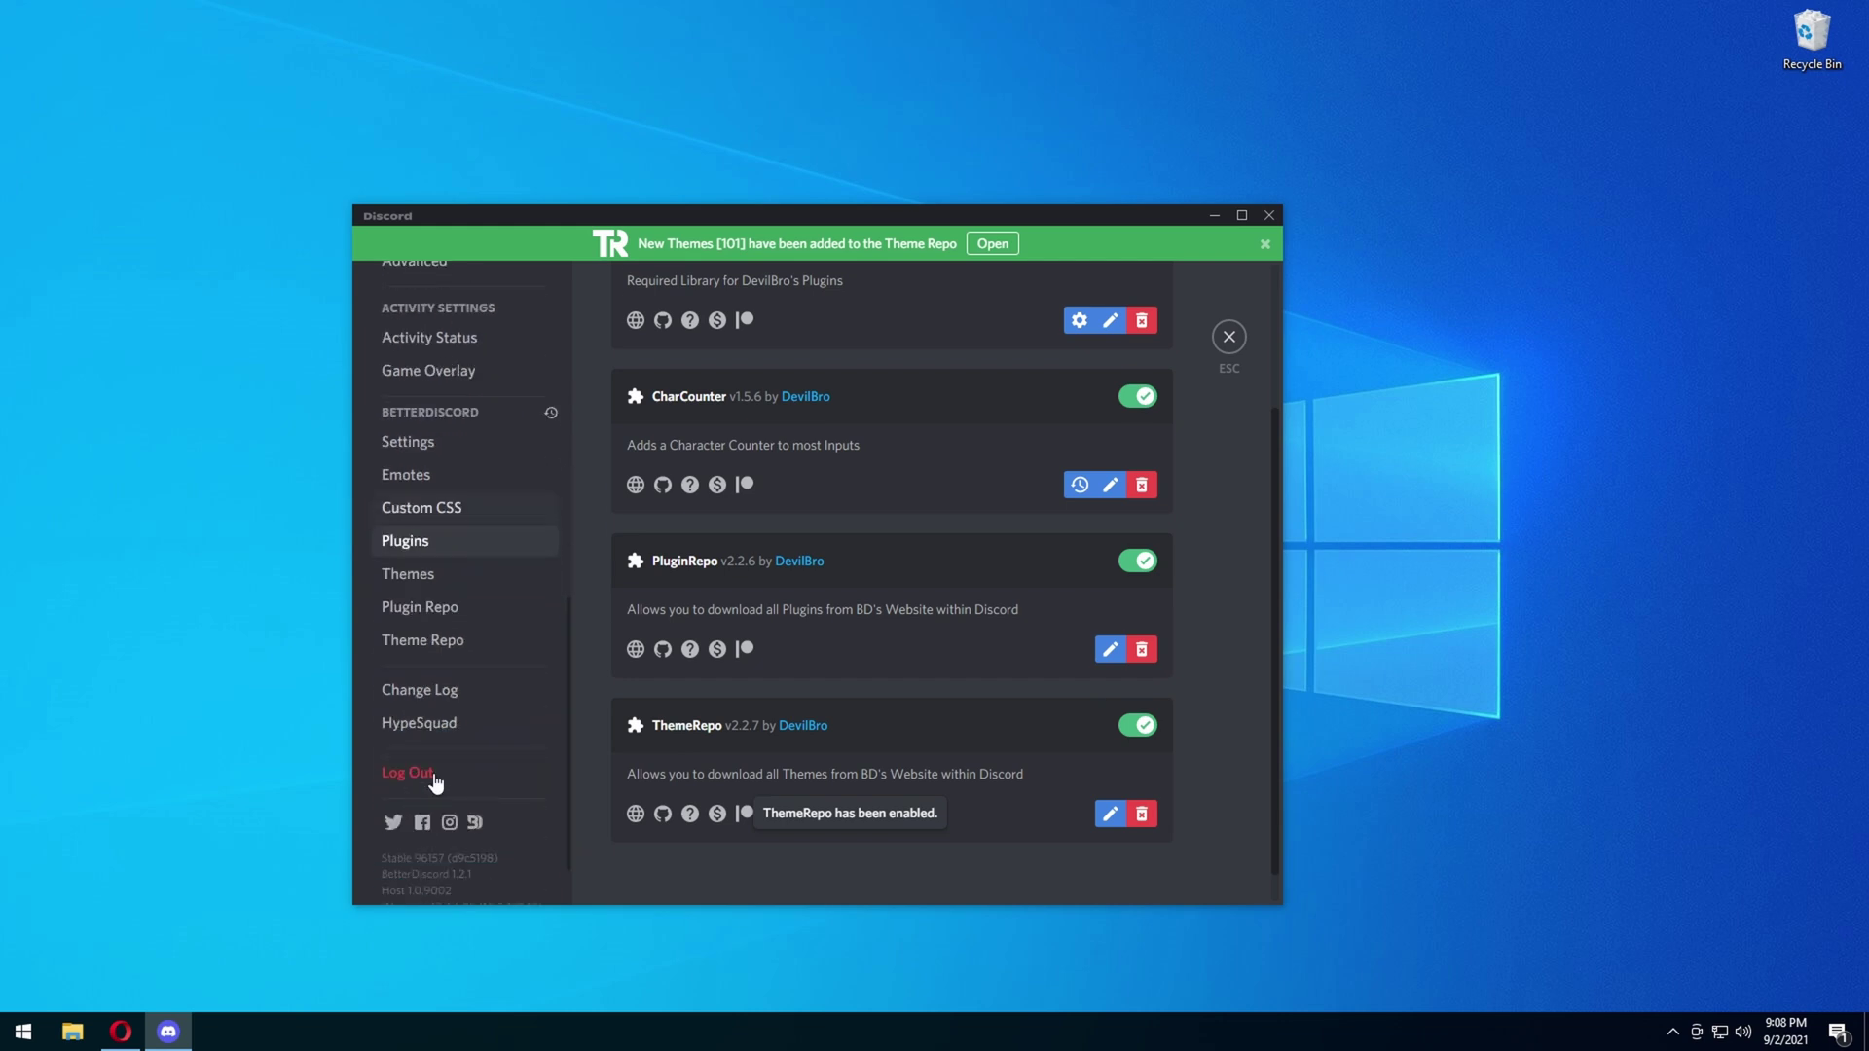
left_click(462, 657)
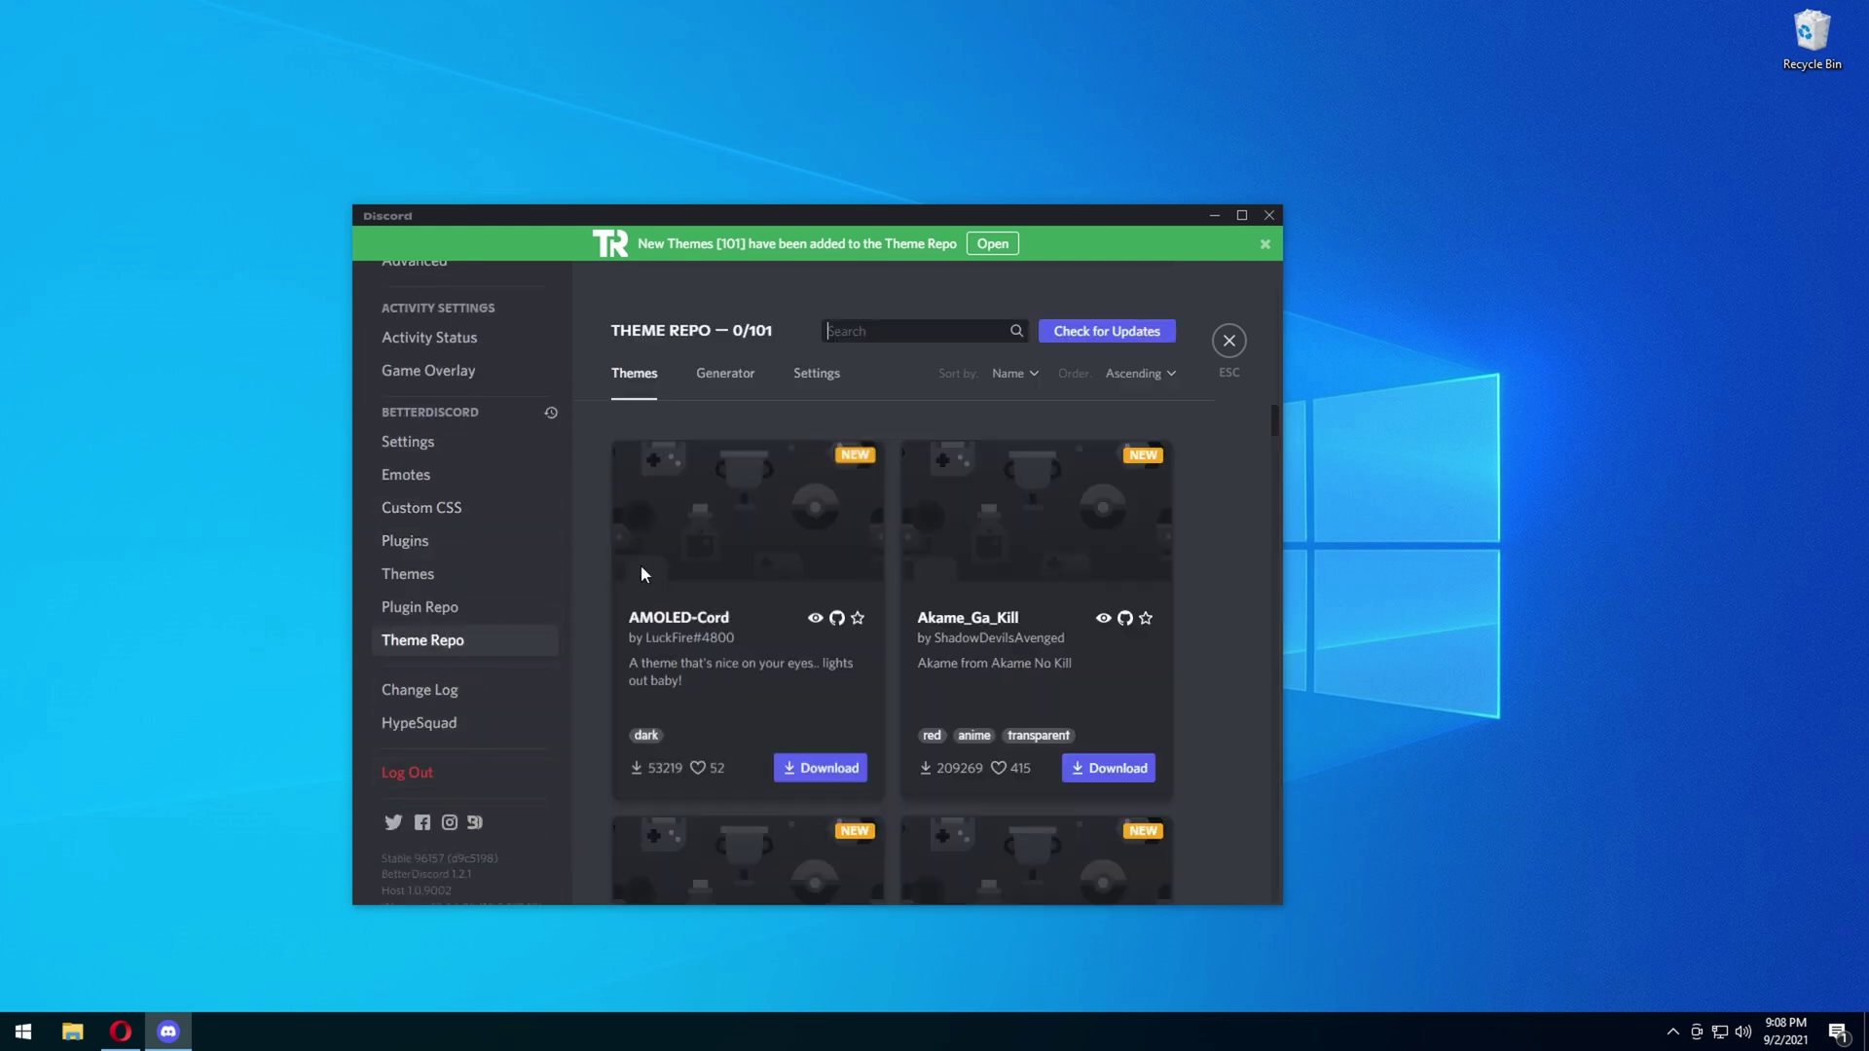
scroll(739, 525, "down", 5)
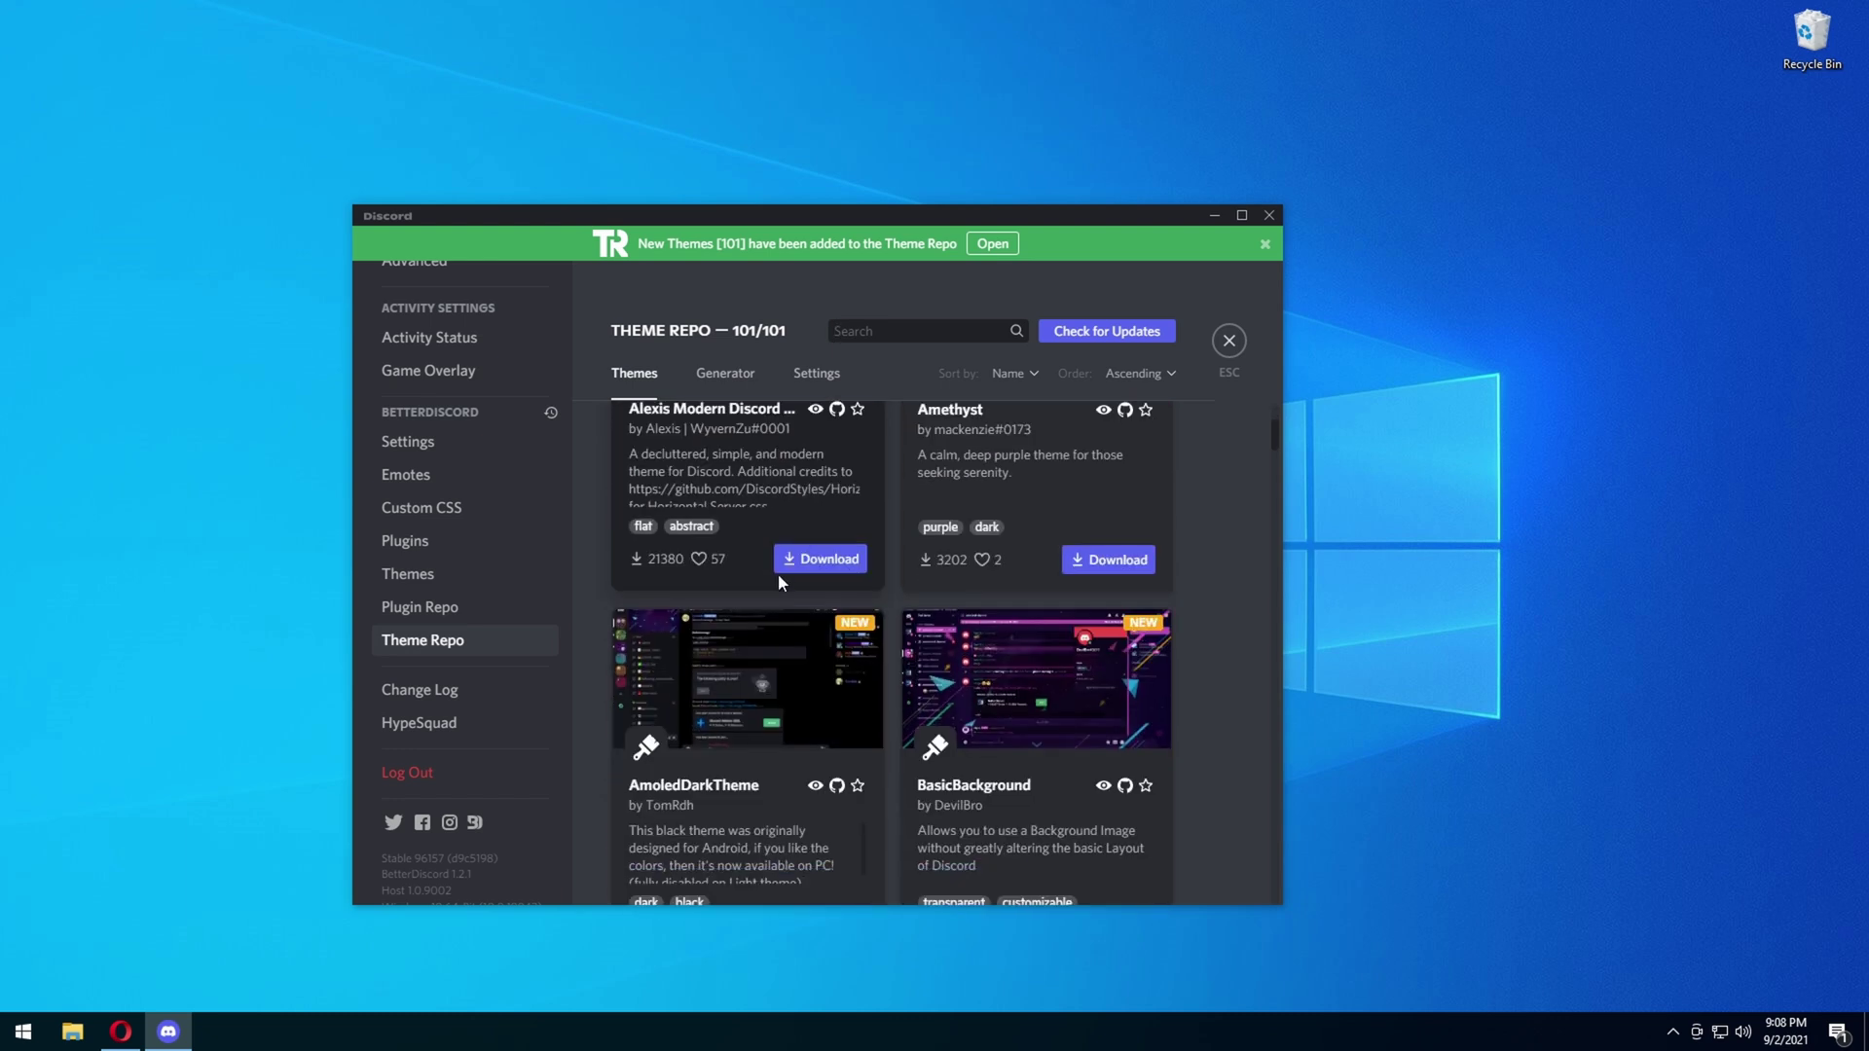
scroll(778, 575, "up", 1)
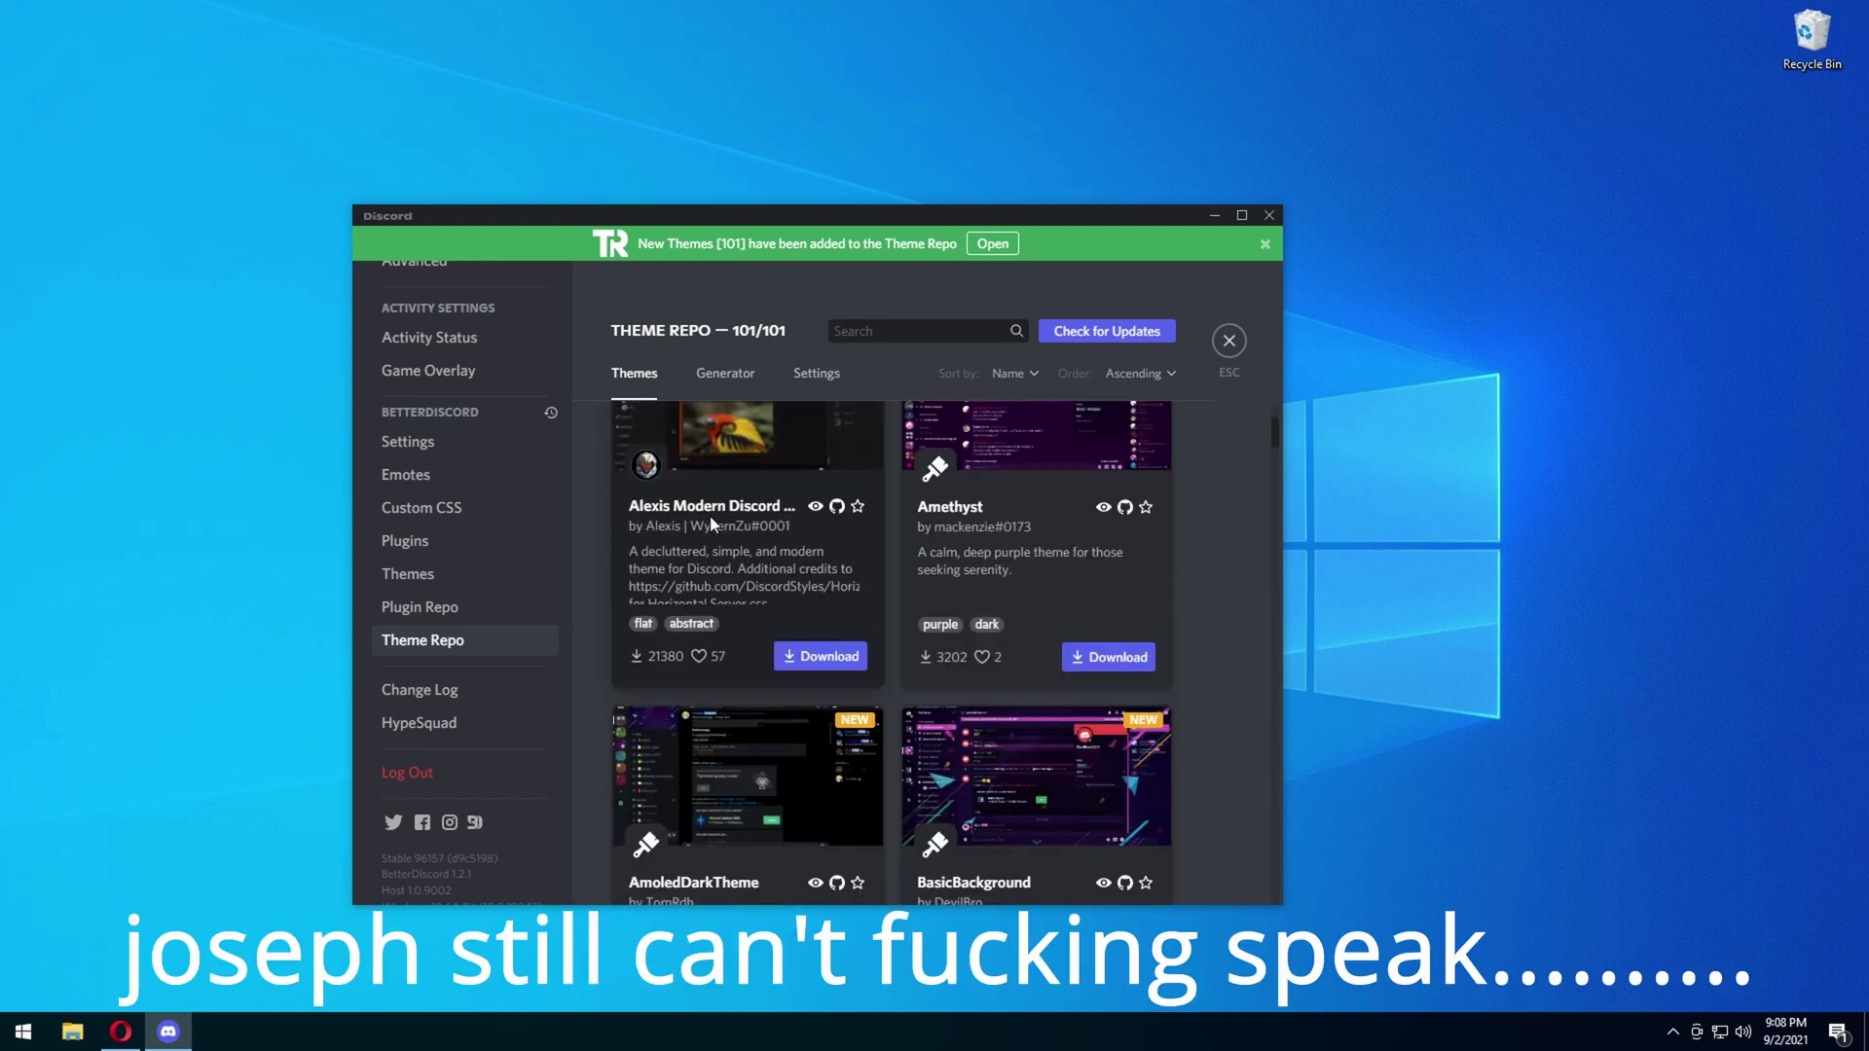
left_click(800, 654)
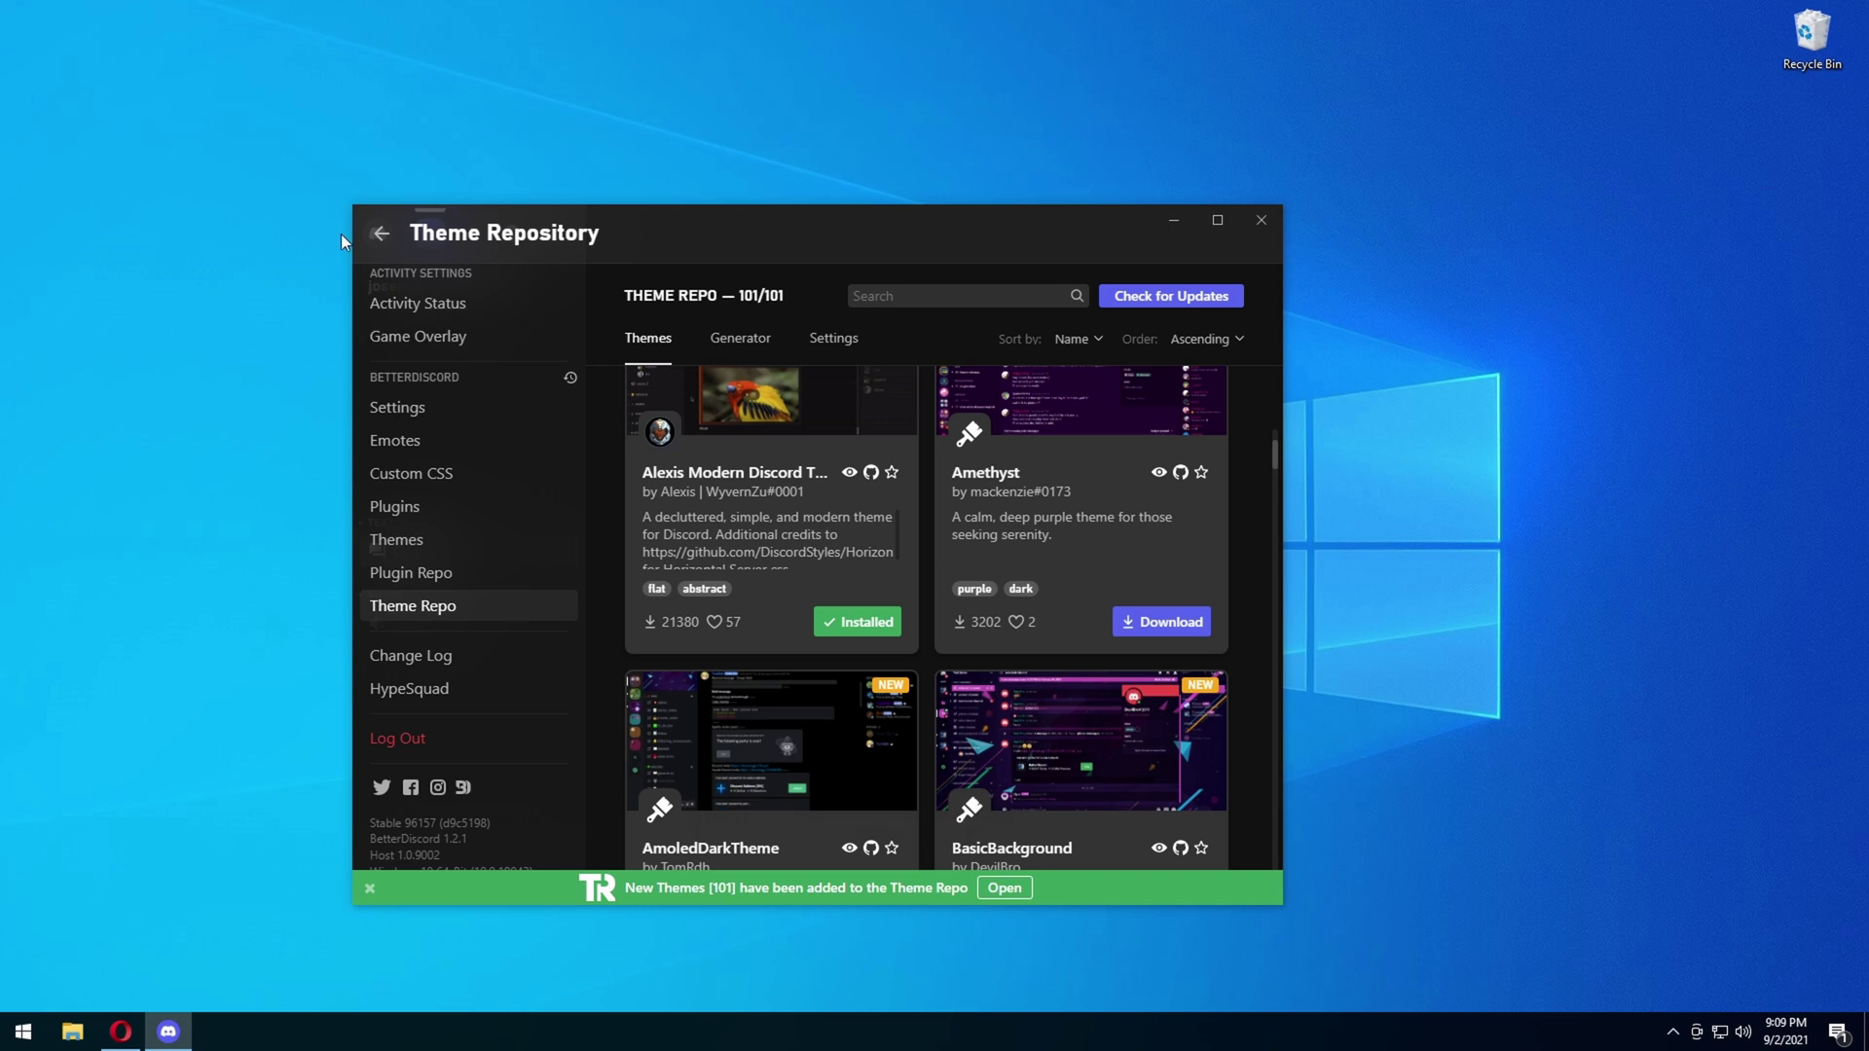
Step: Close settings, return to the Friends home view, and minimize the Discord window
left_click(390, 241)
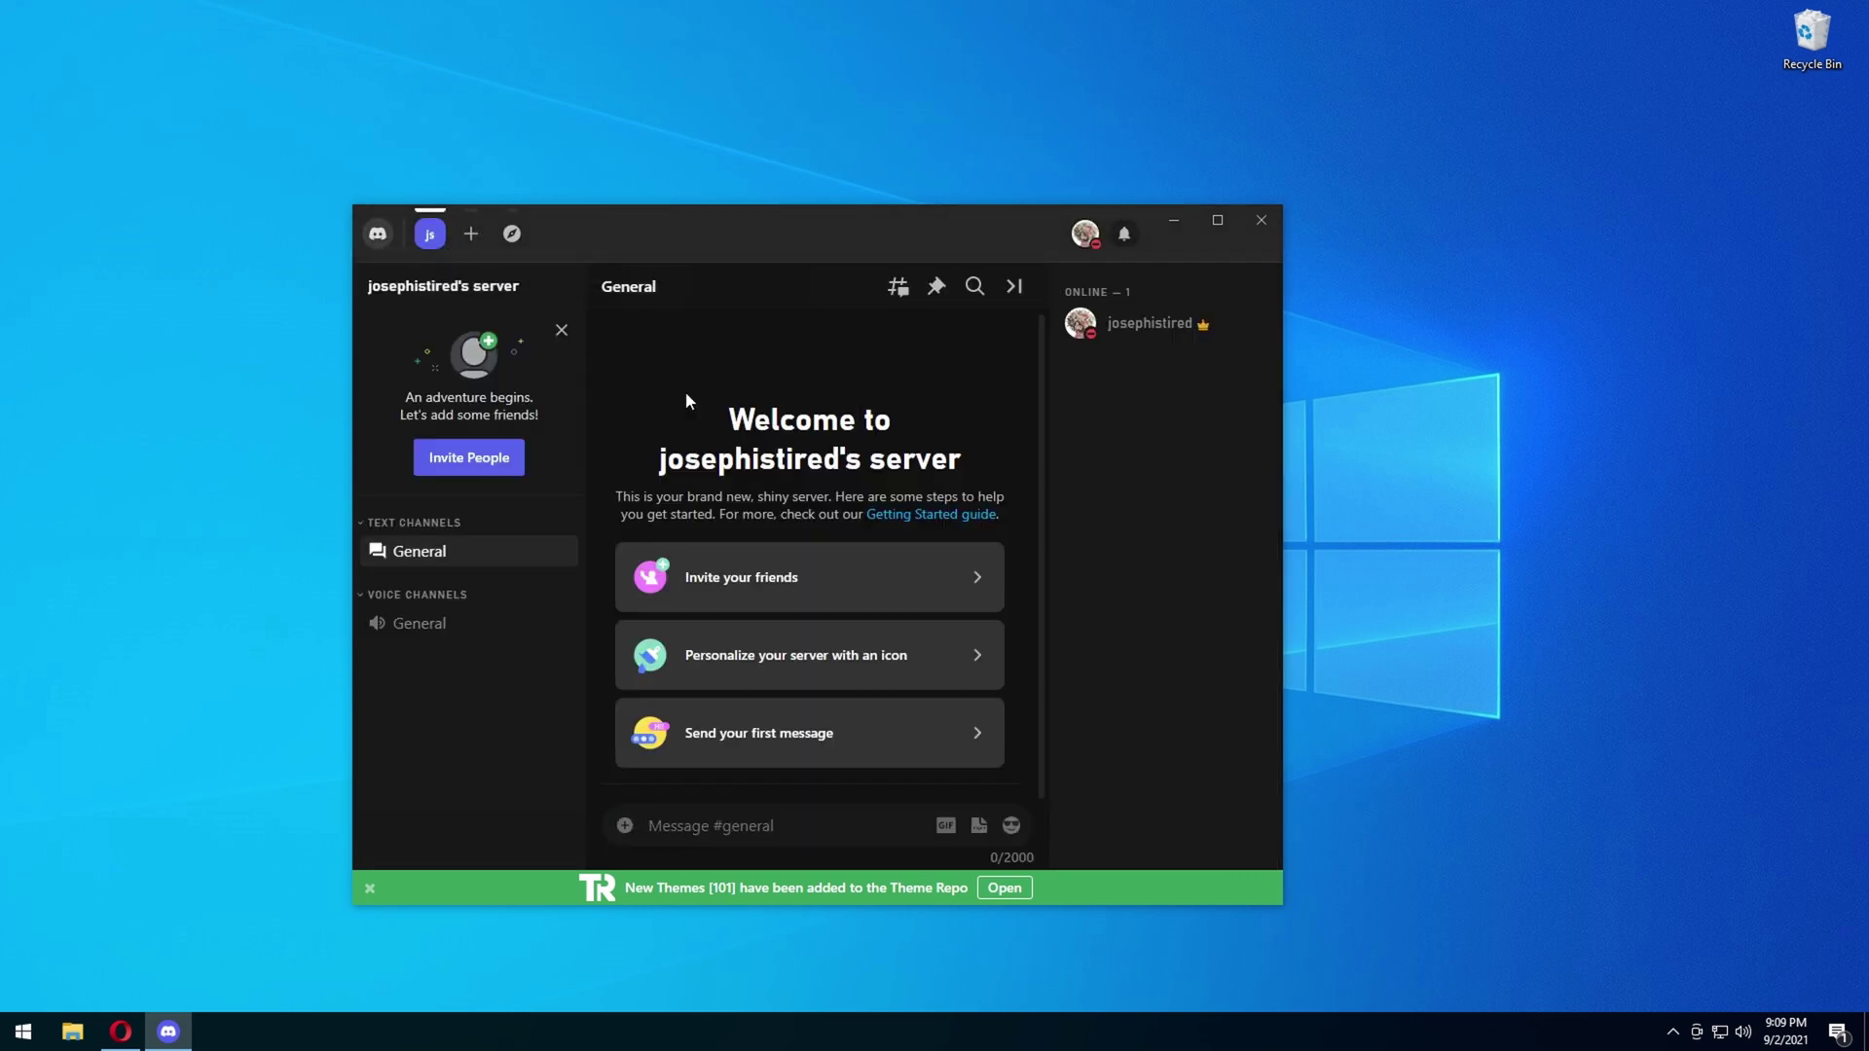
double_click(833, 237)
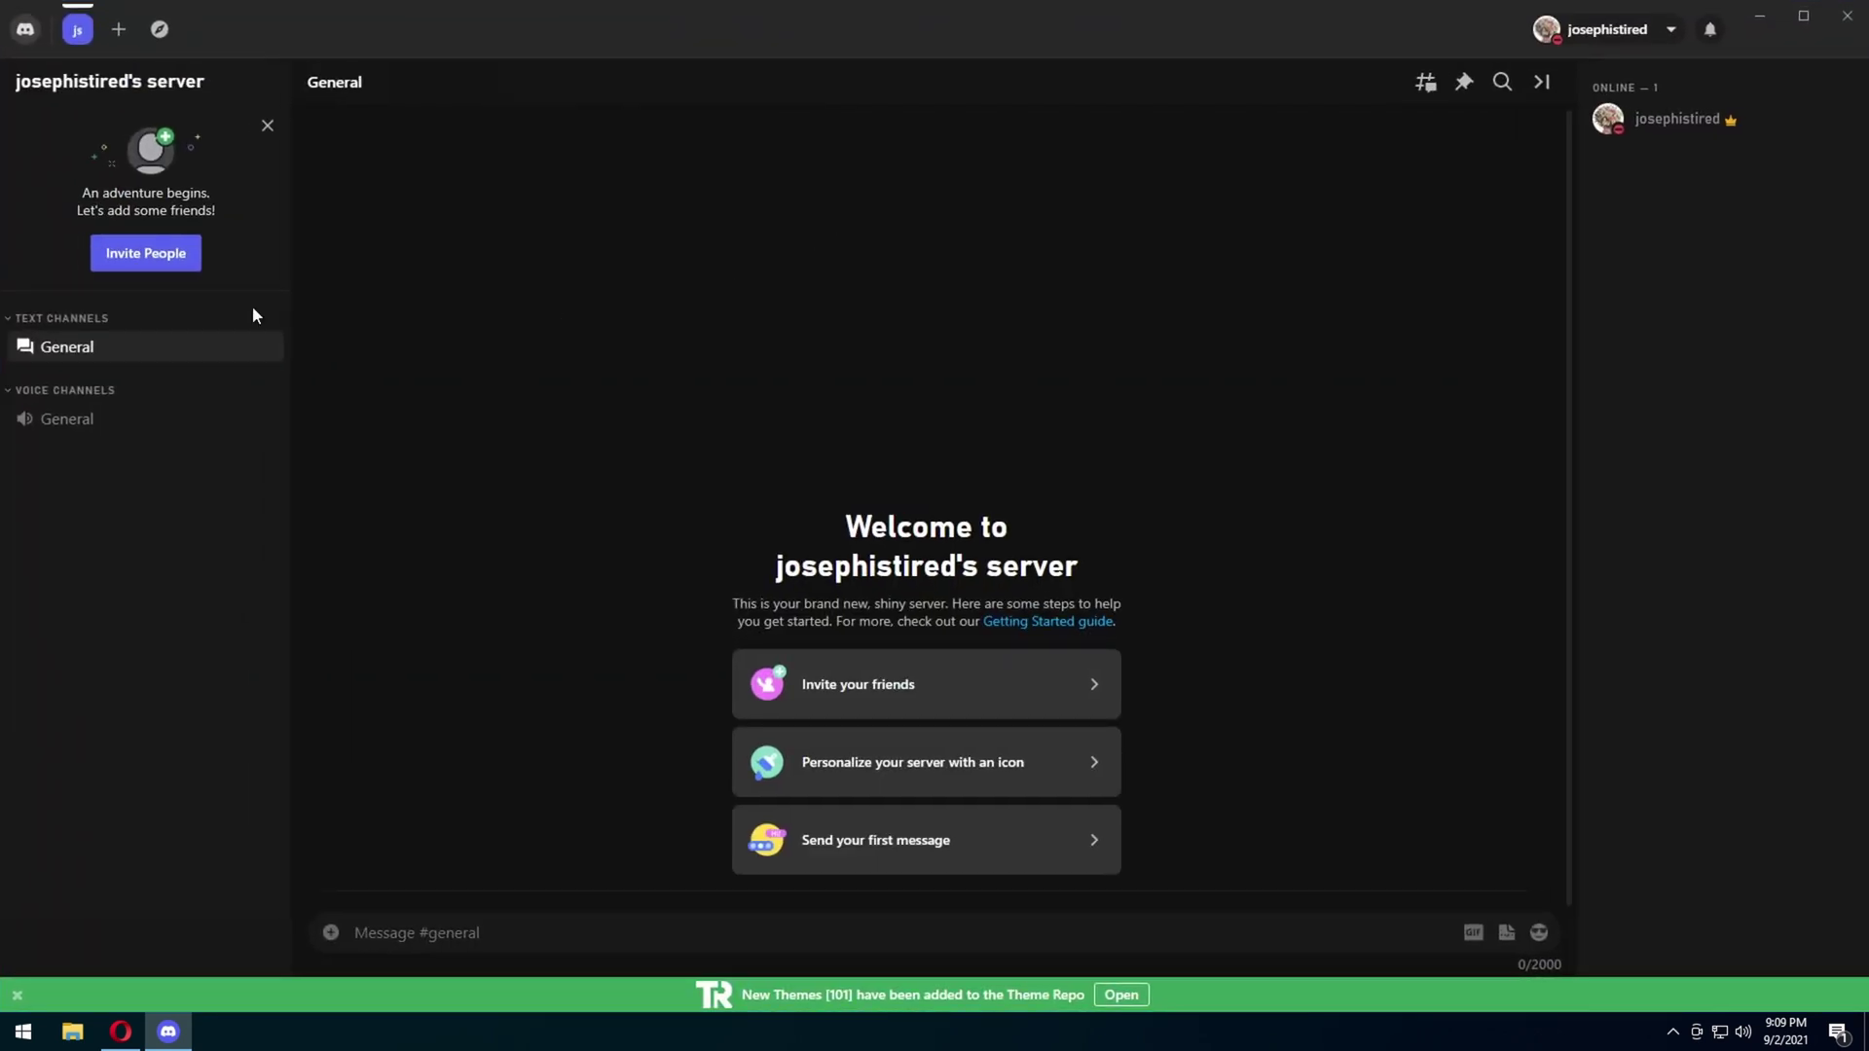
left_click(1797, 25)
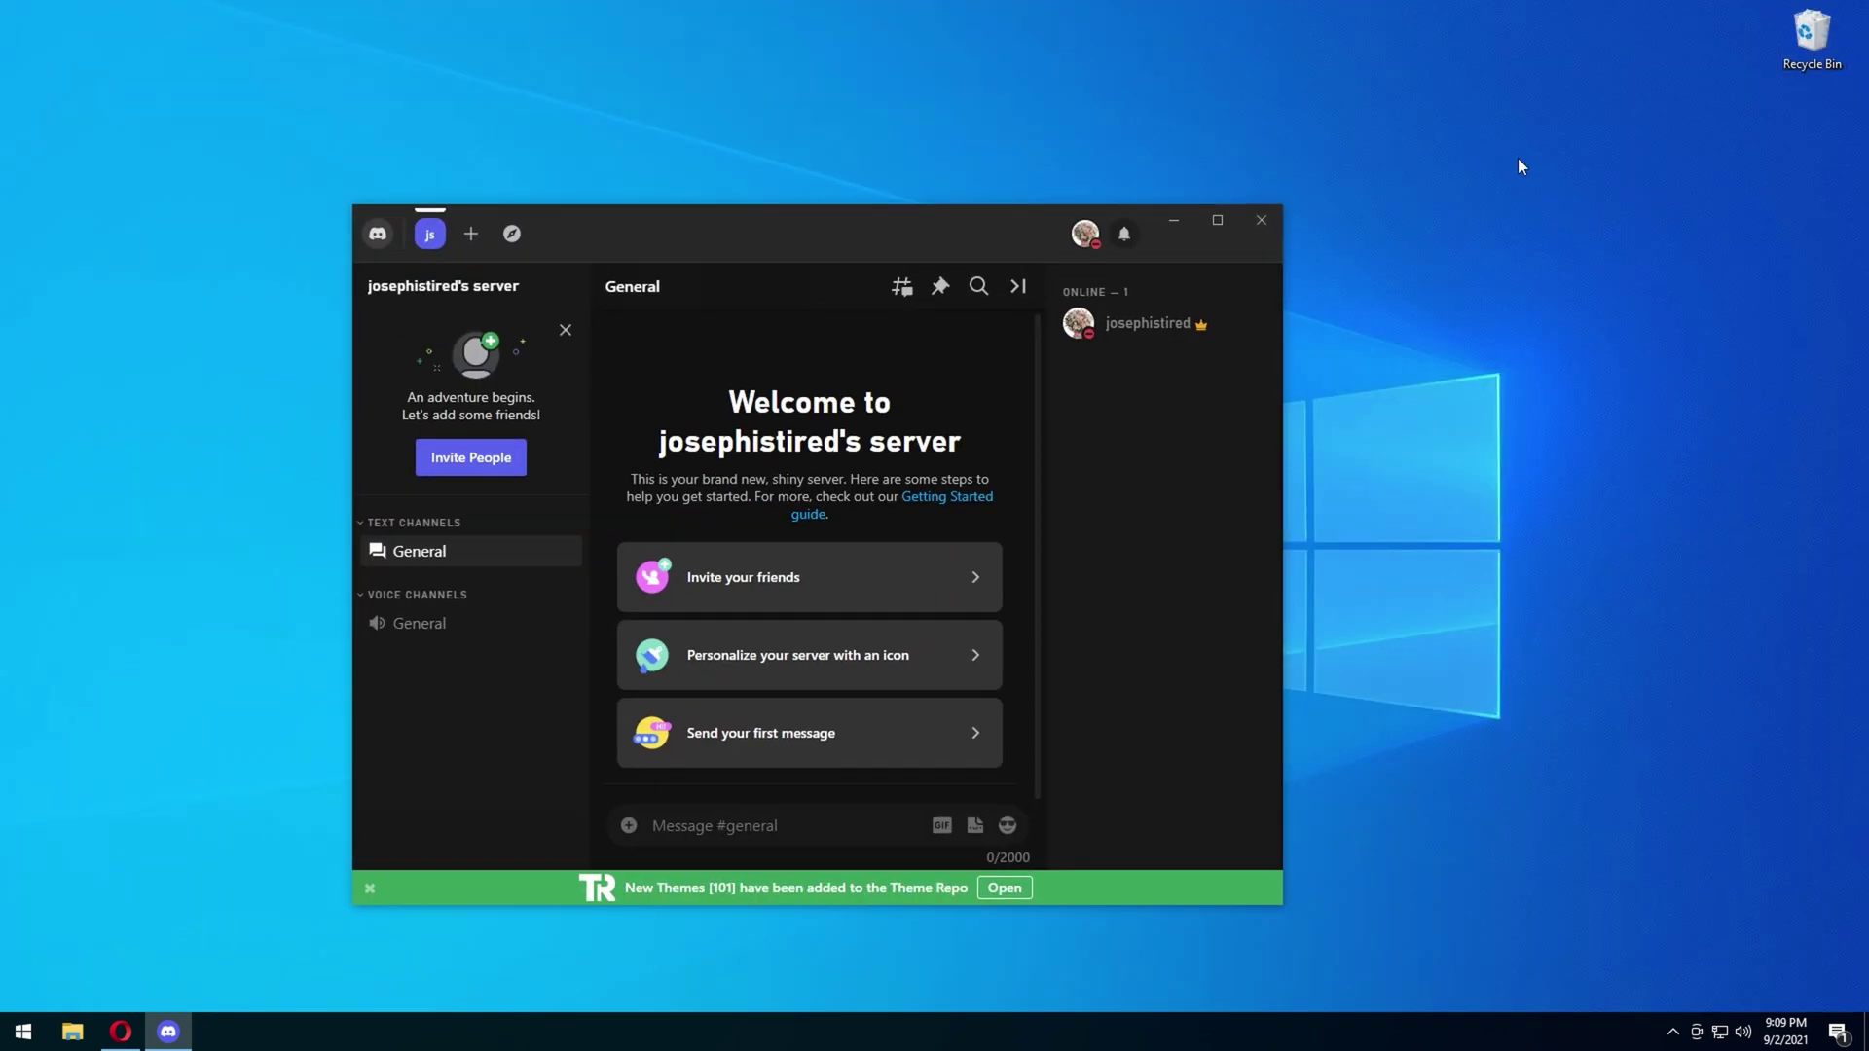
left_click(379, 235)
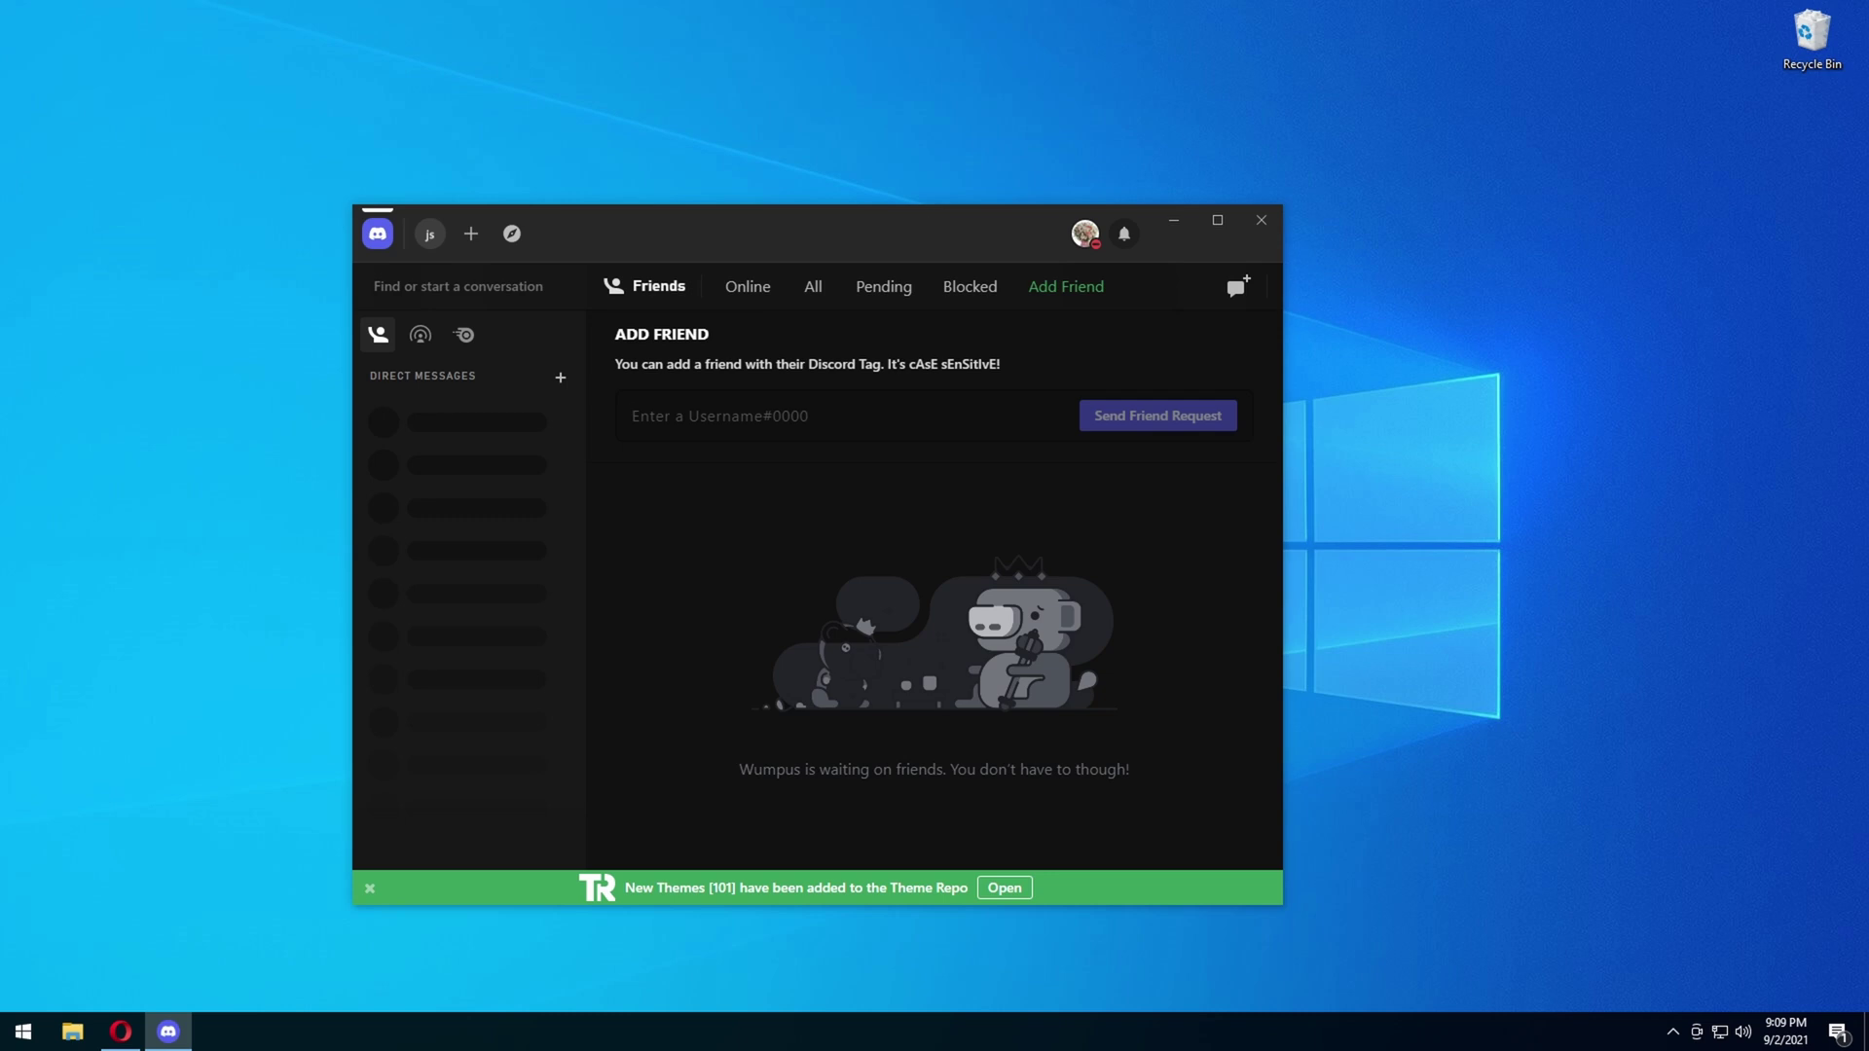
left_click_drag(930, 228, 992, 241)
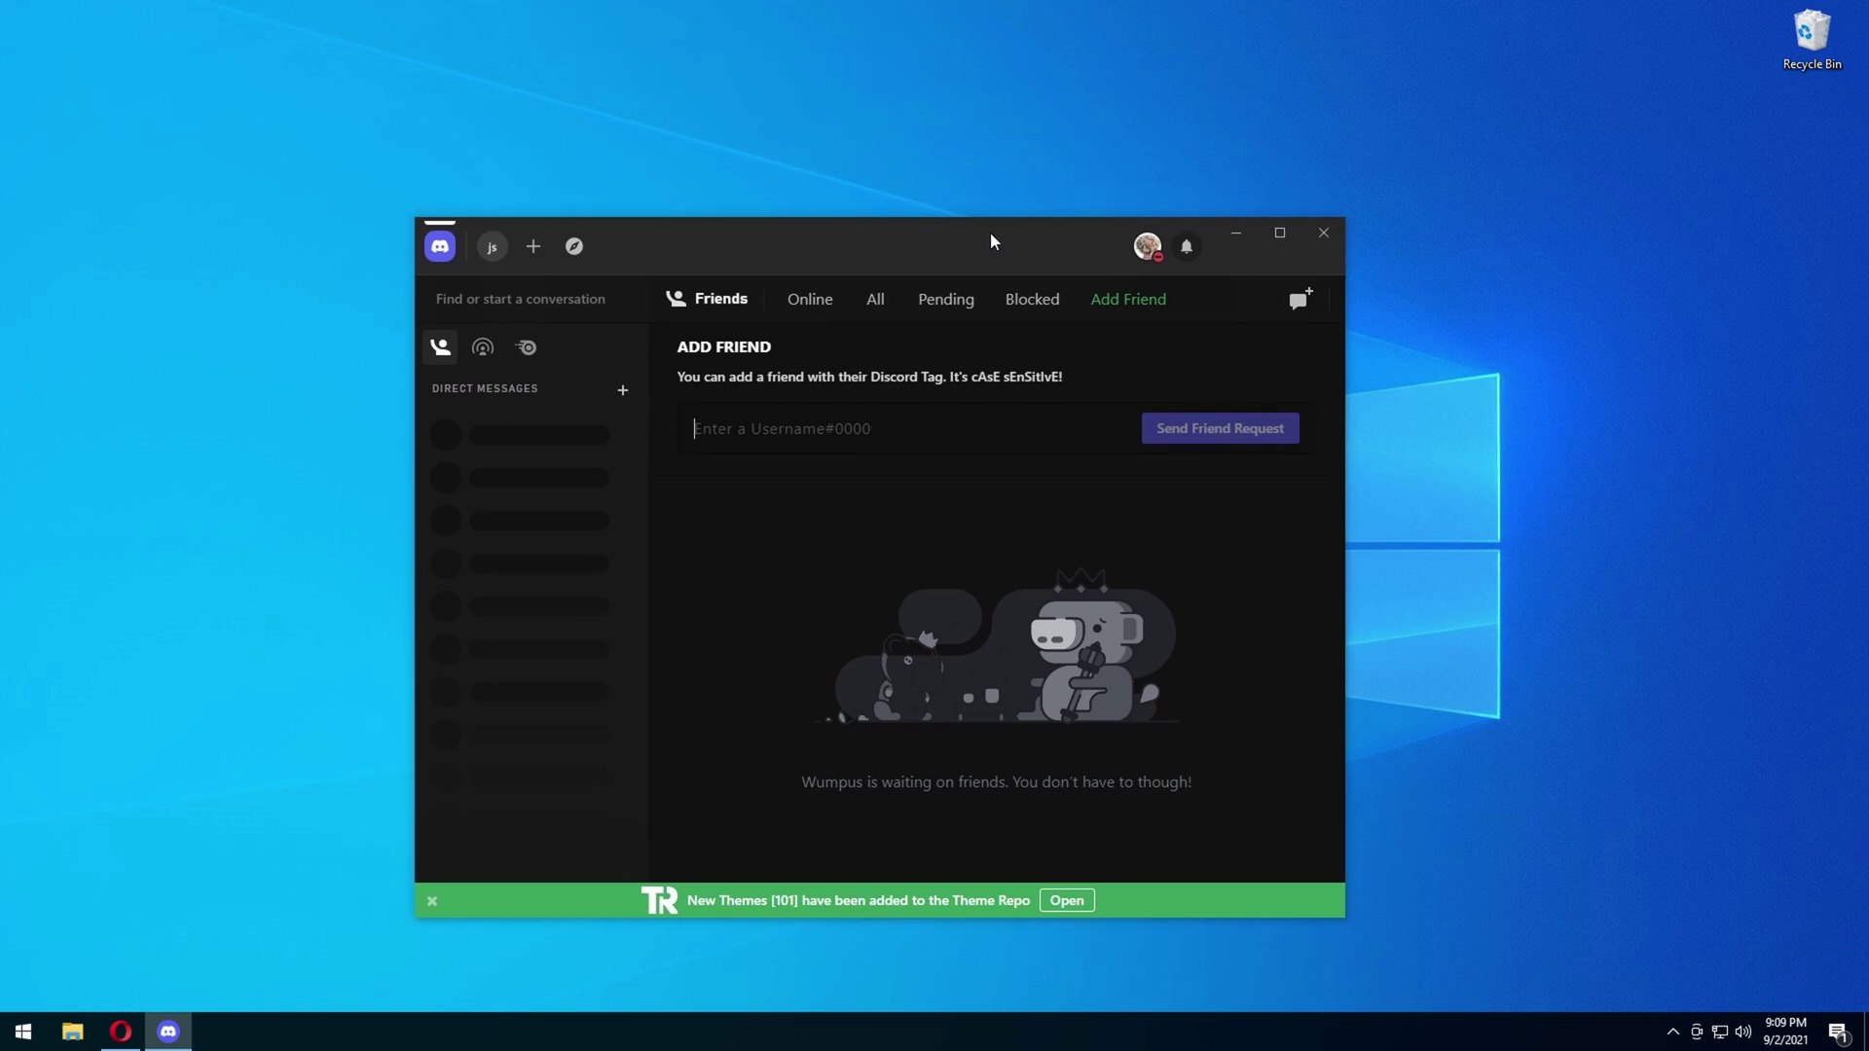
left_click(1238, 231)
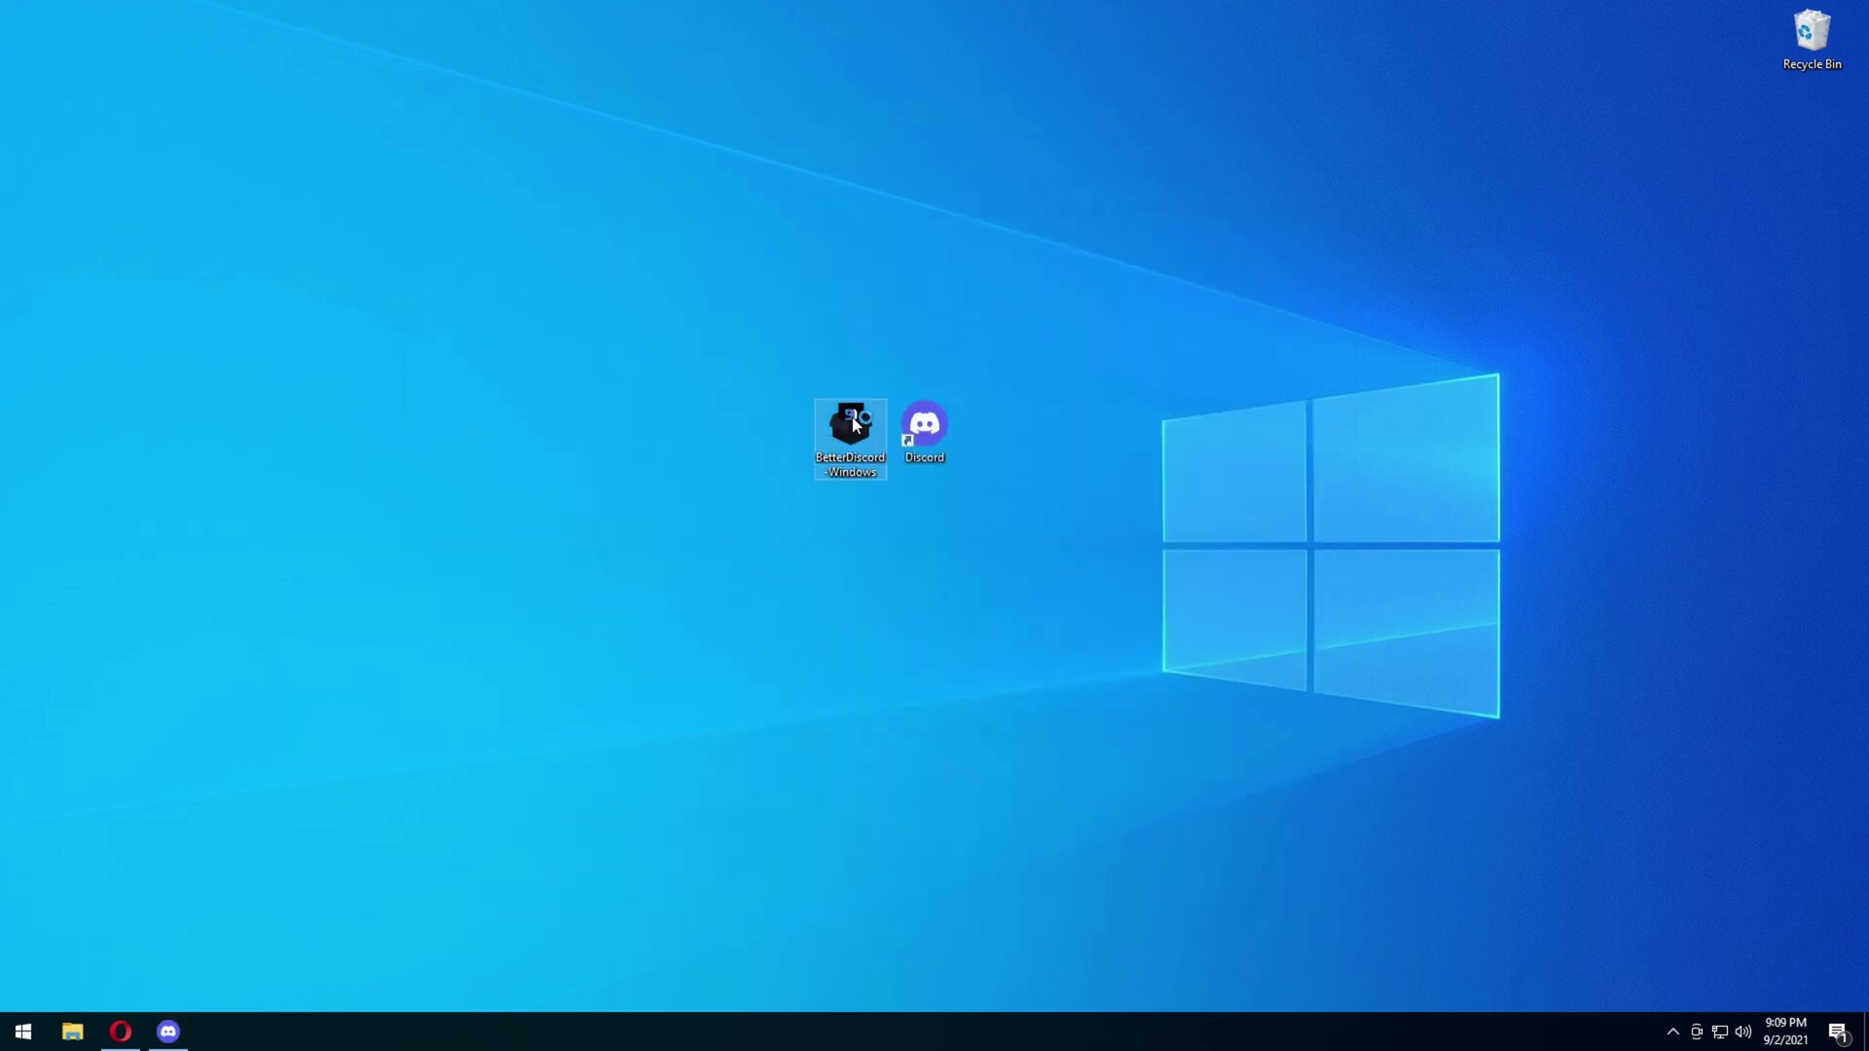
Step: Accept the license and uninstall BetterDiscord from the main Discord installation
left_click(775, 619)
left_click(1156, 645)
left_click(814, 535)
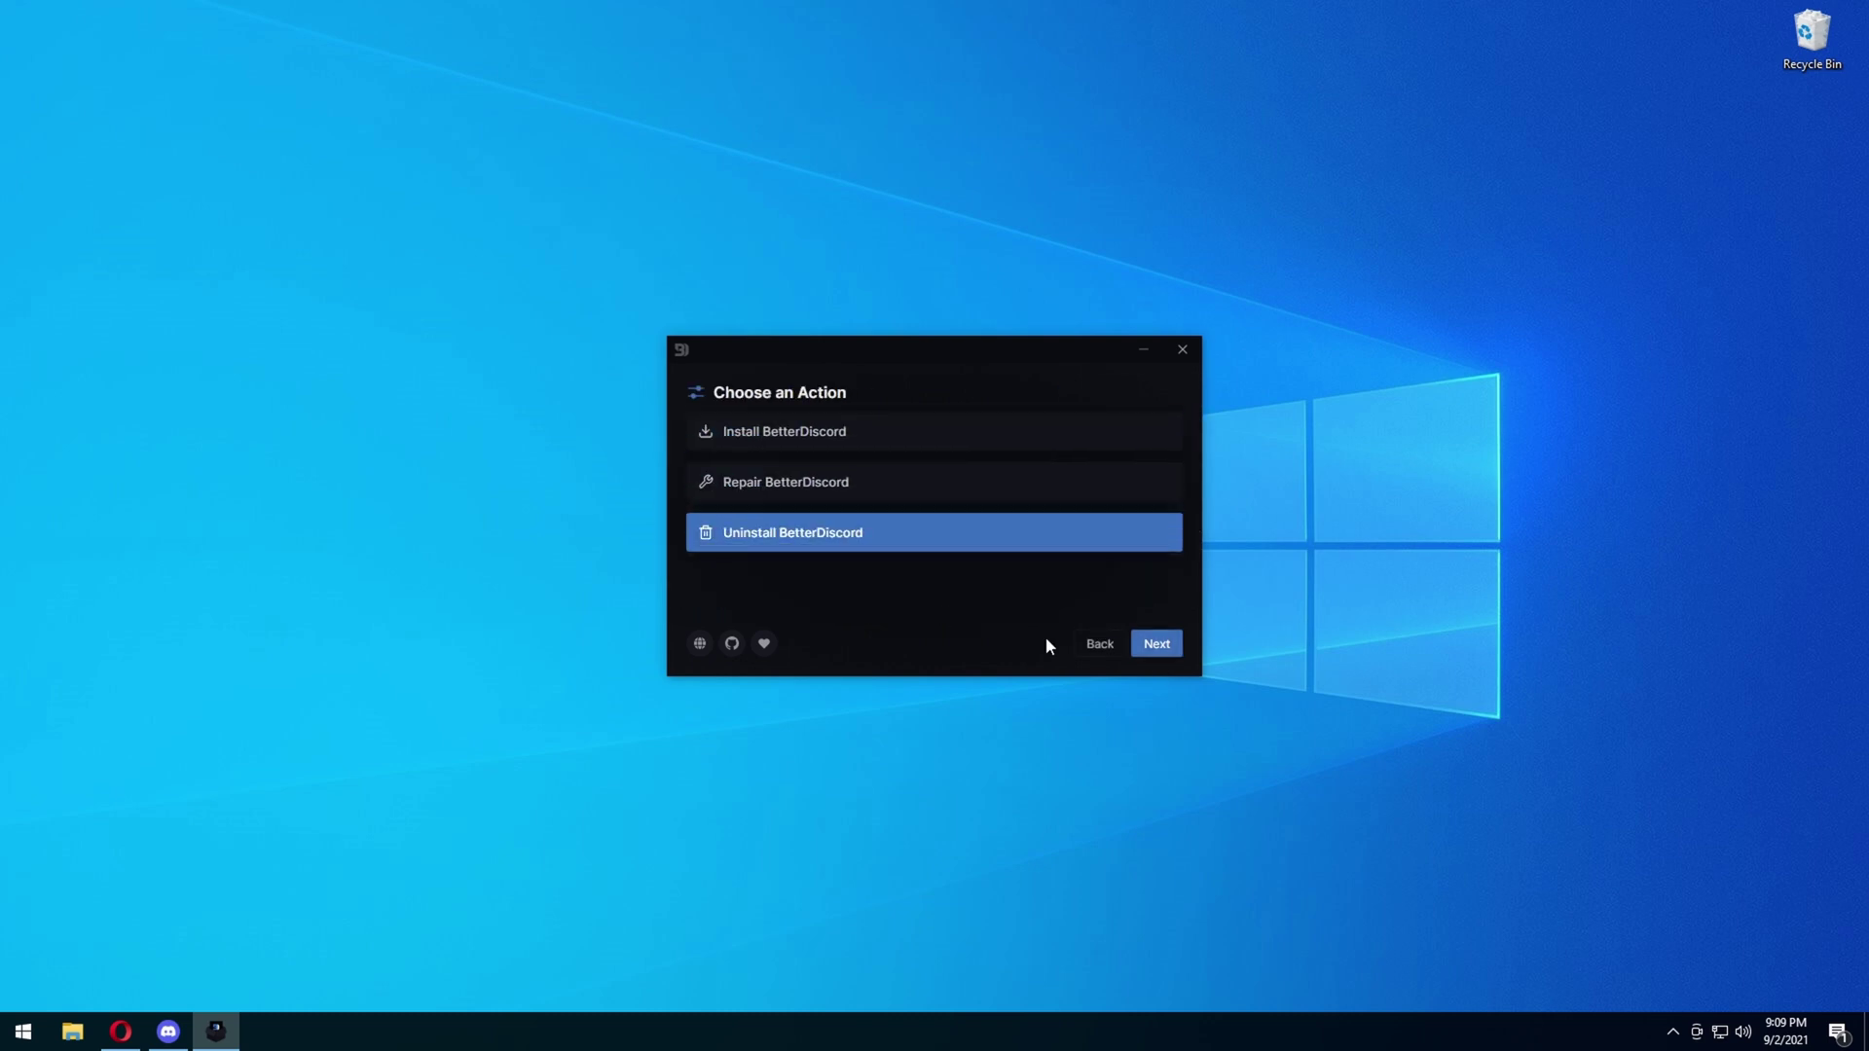
left_click(1155, 647)
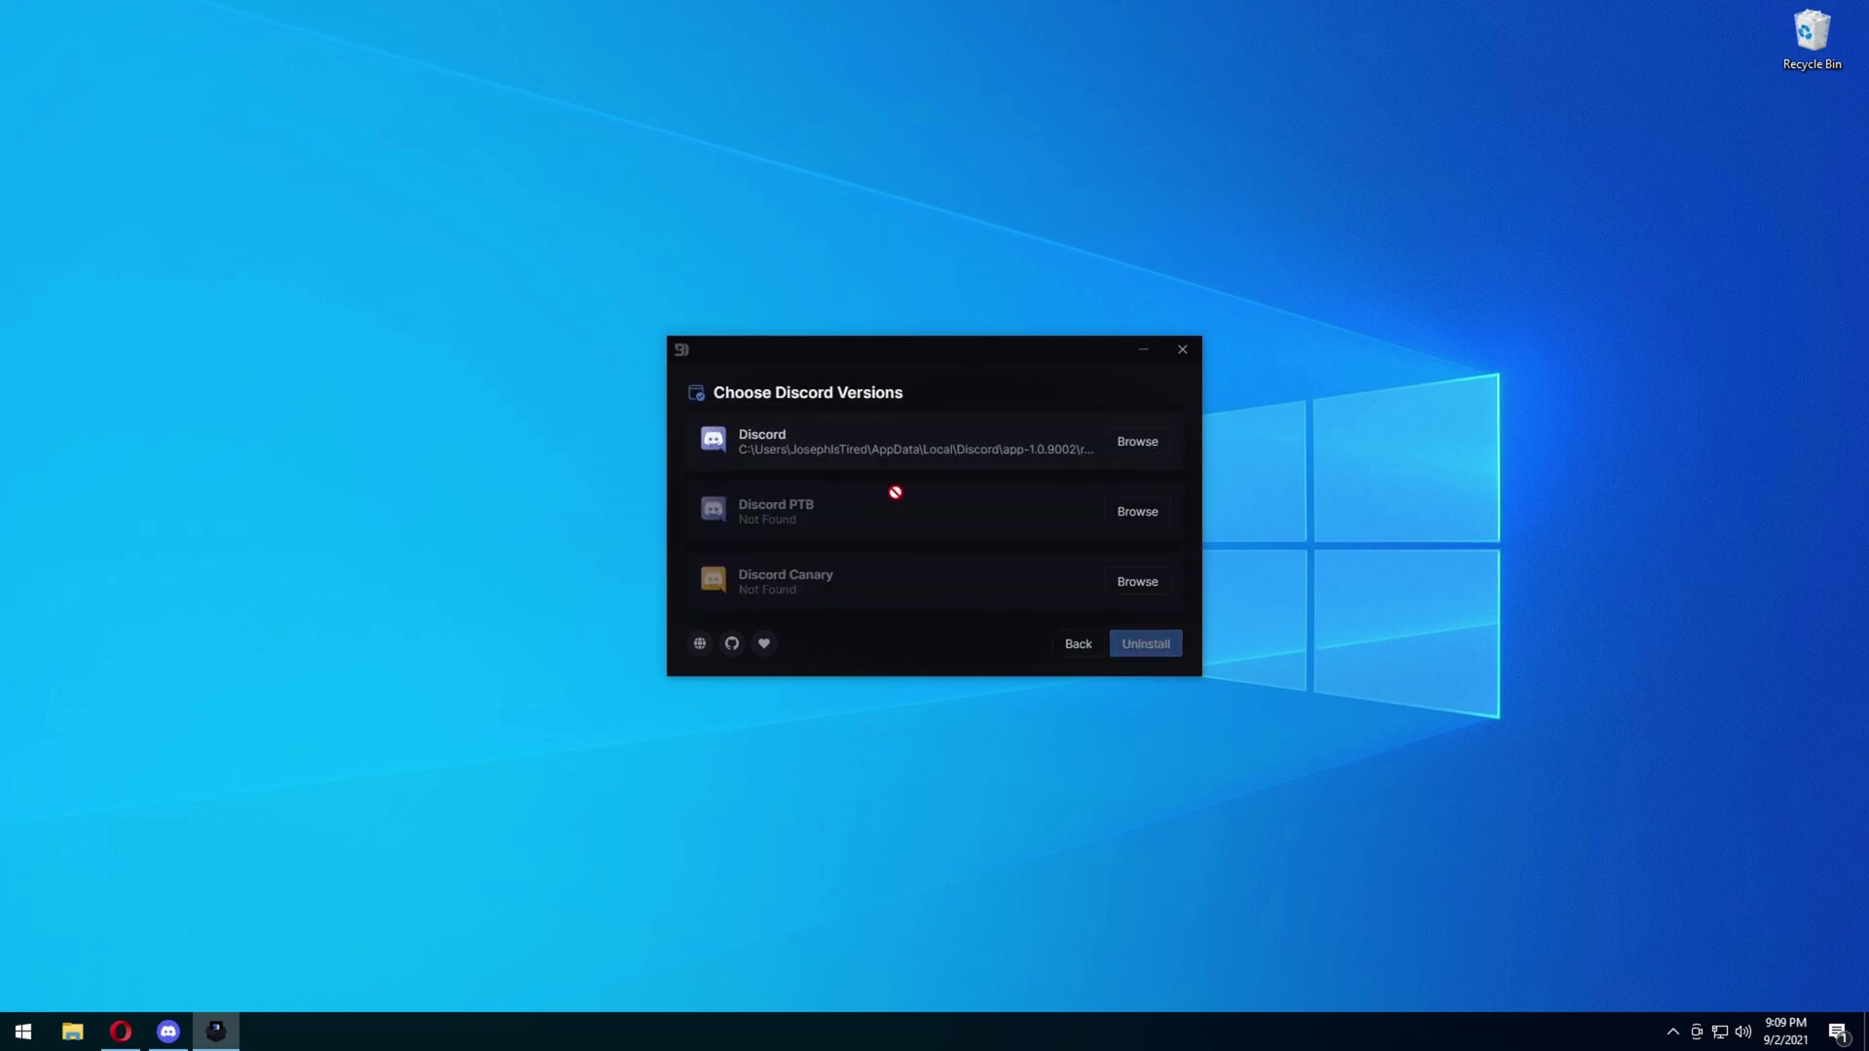
left_click(931, 457)
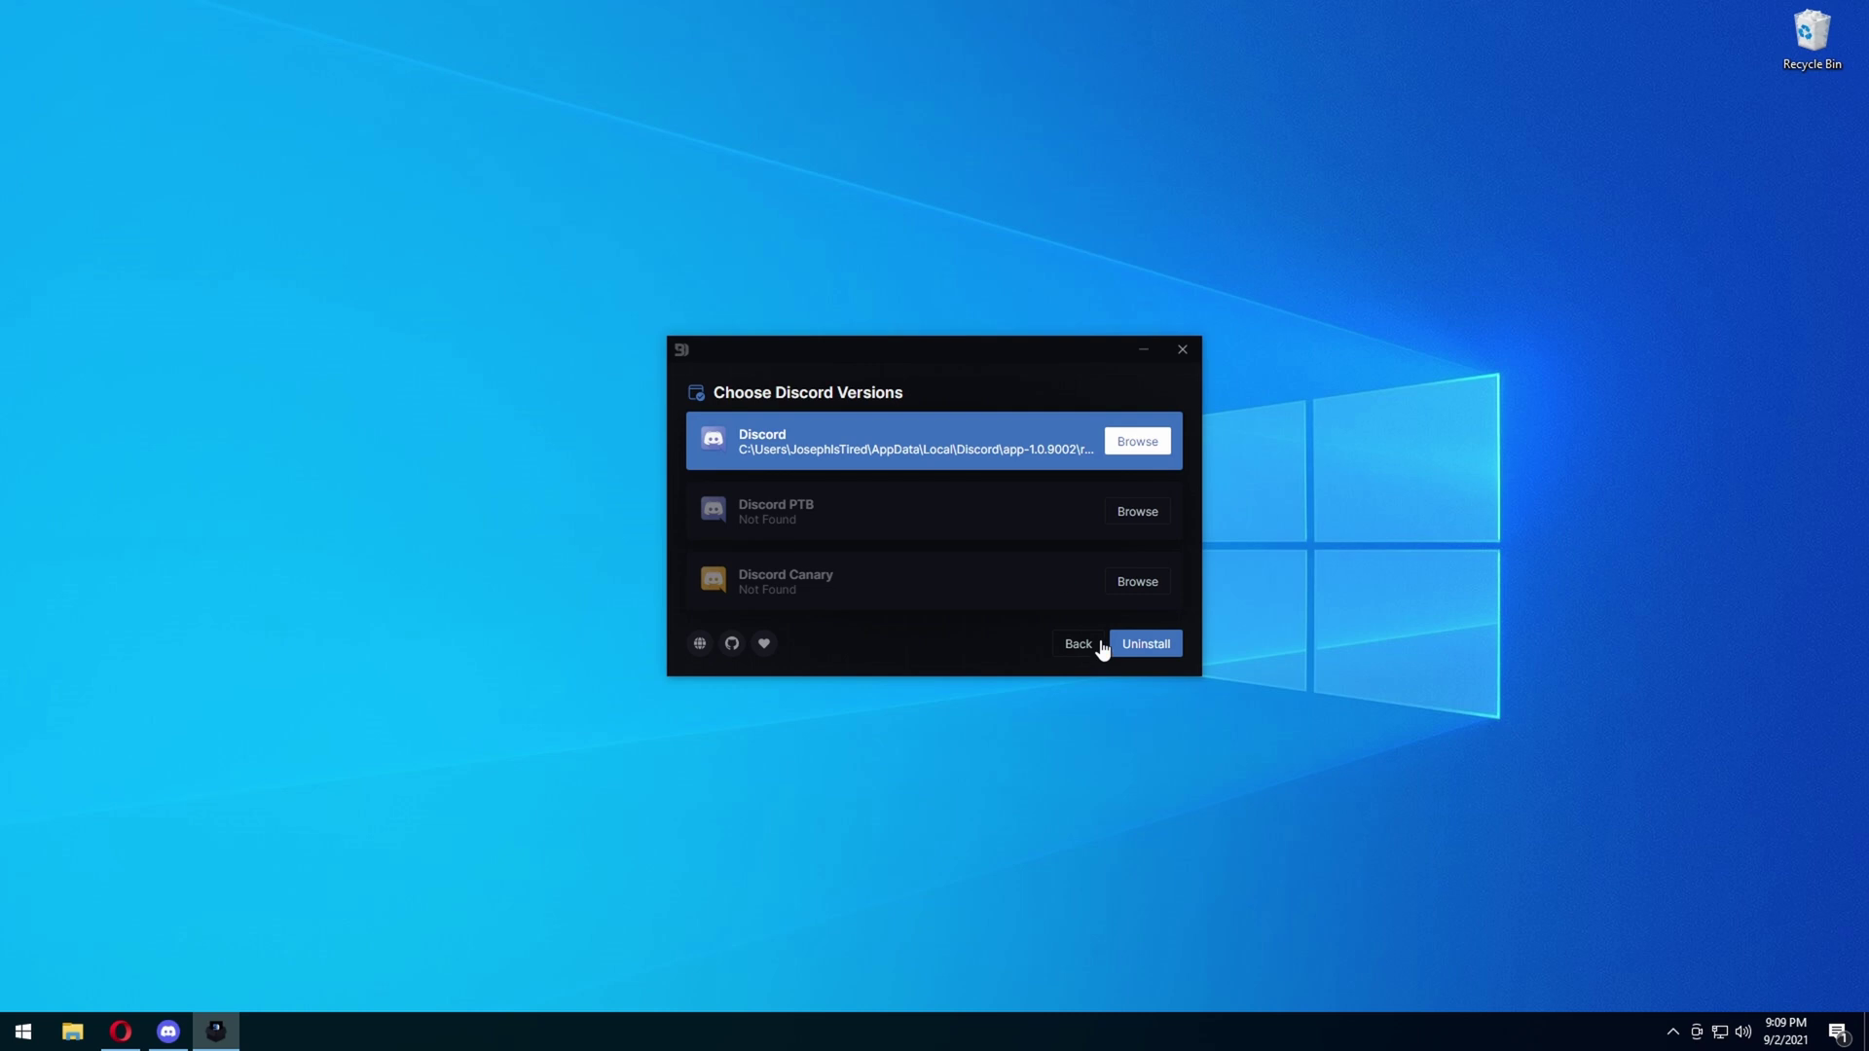
left_click(1144, 644)
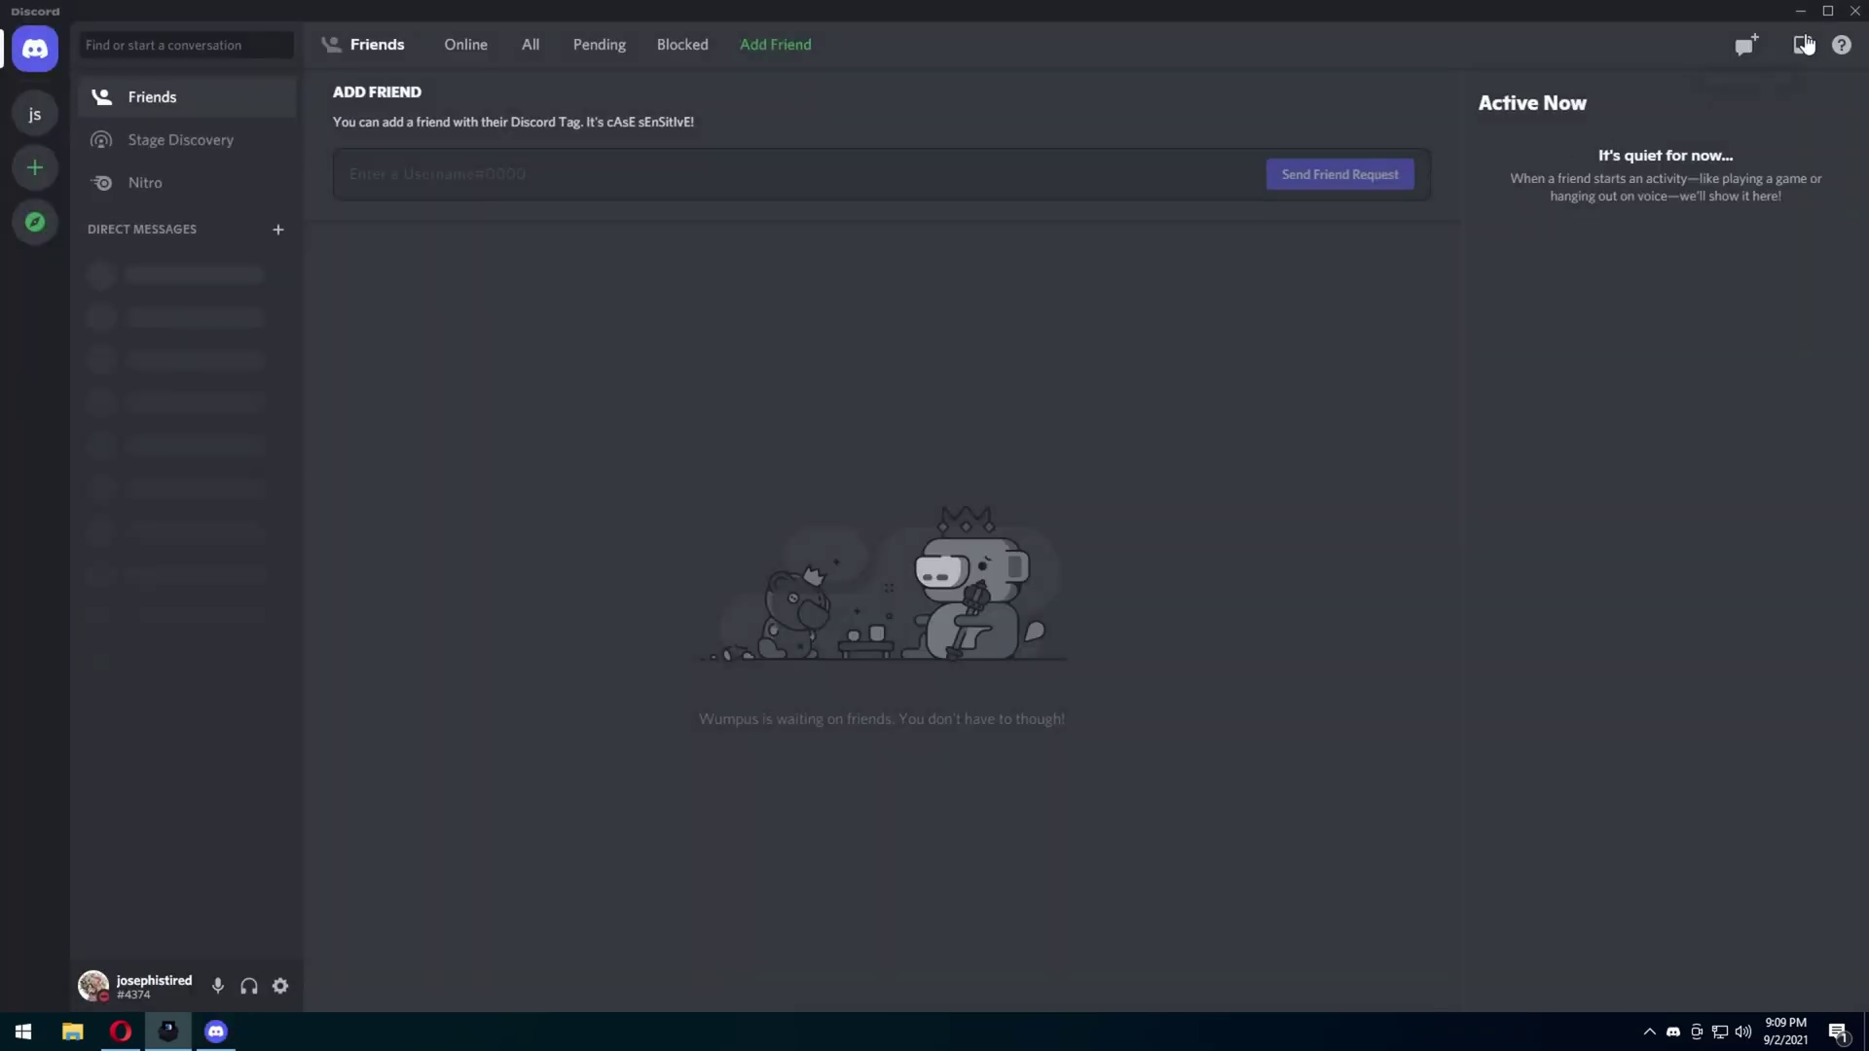
Step: Dismiss the restarted Discord window, close the finished installer, and relaunch the BetterDiscord installer
left_click(1827, 10)
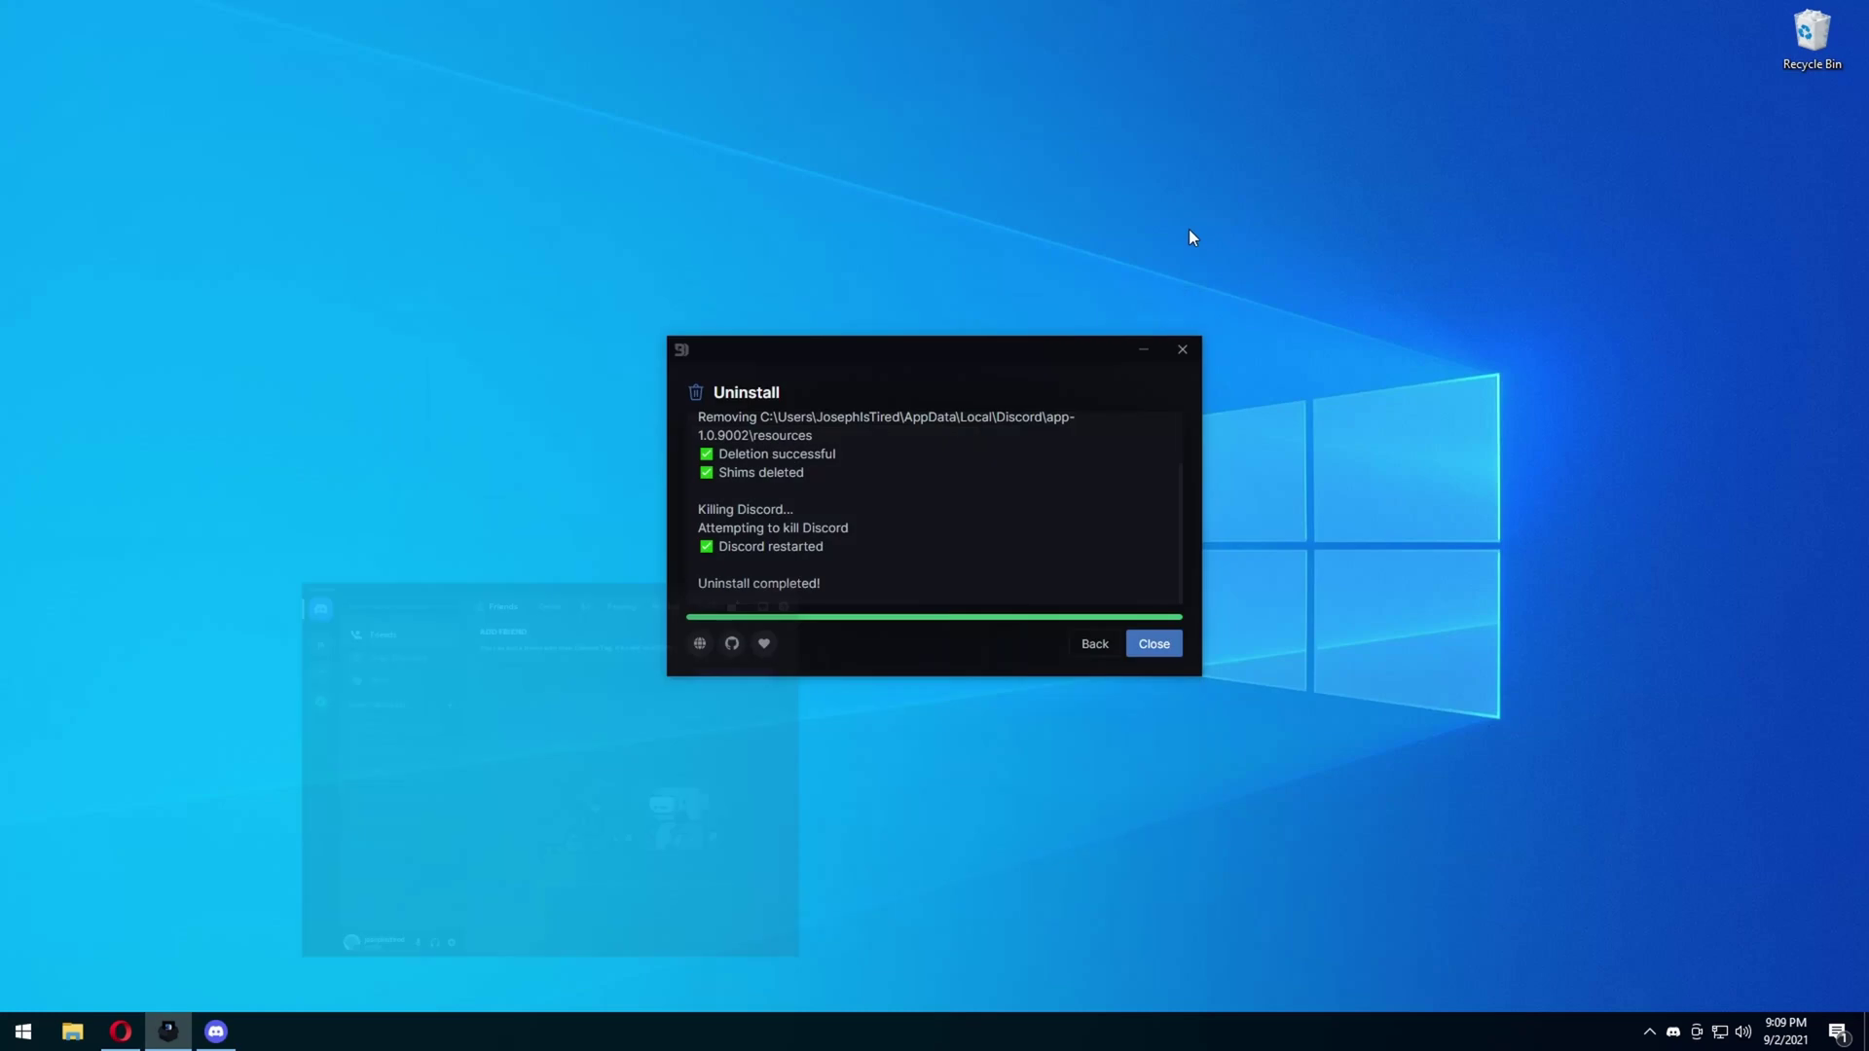
left_click(1154, 642)
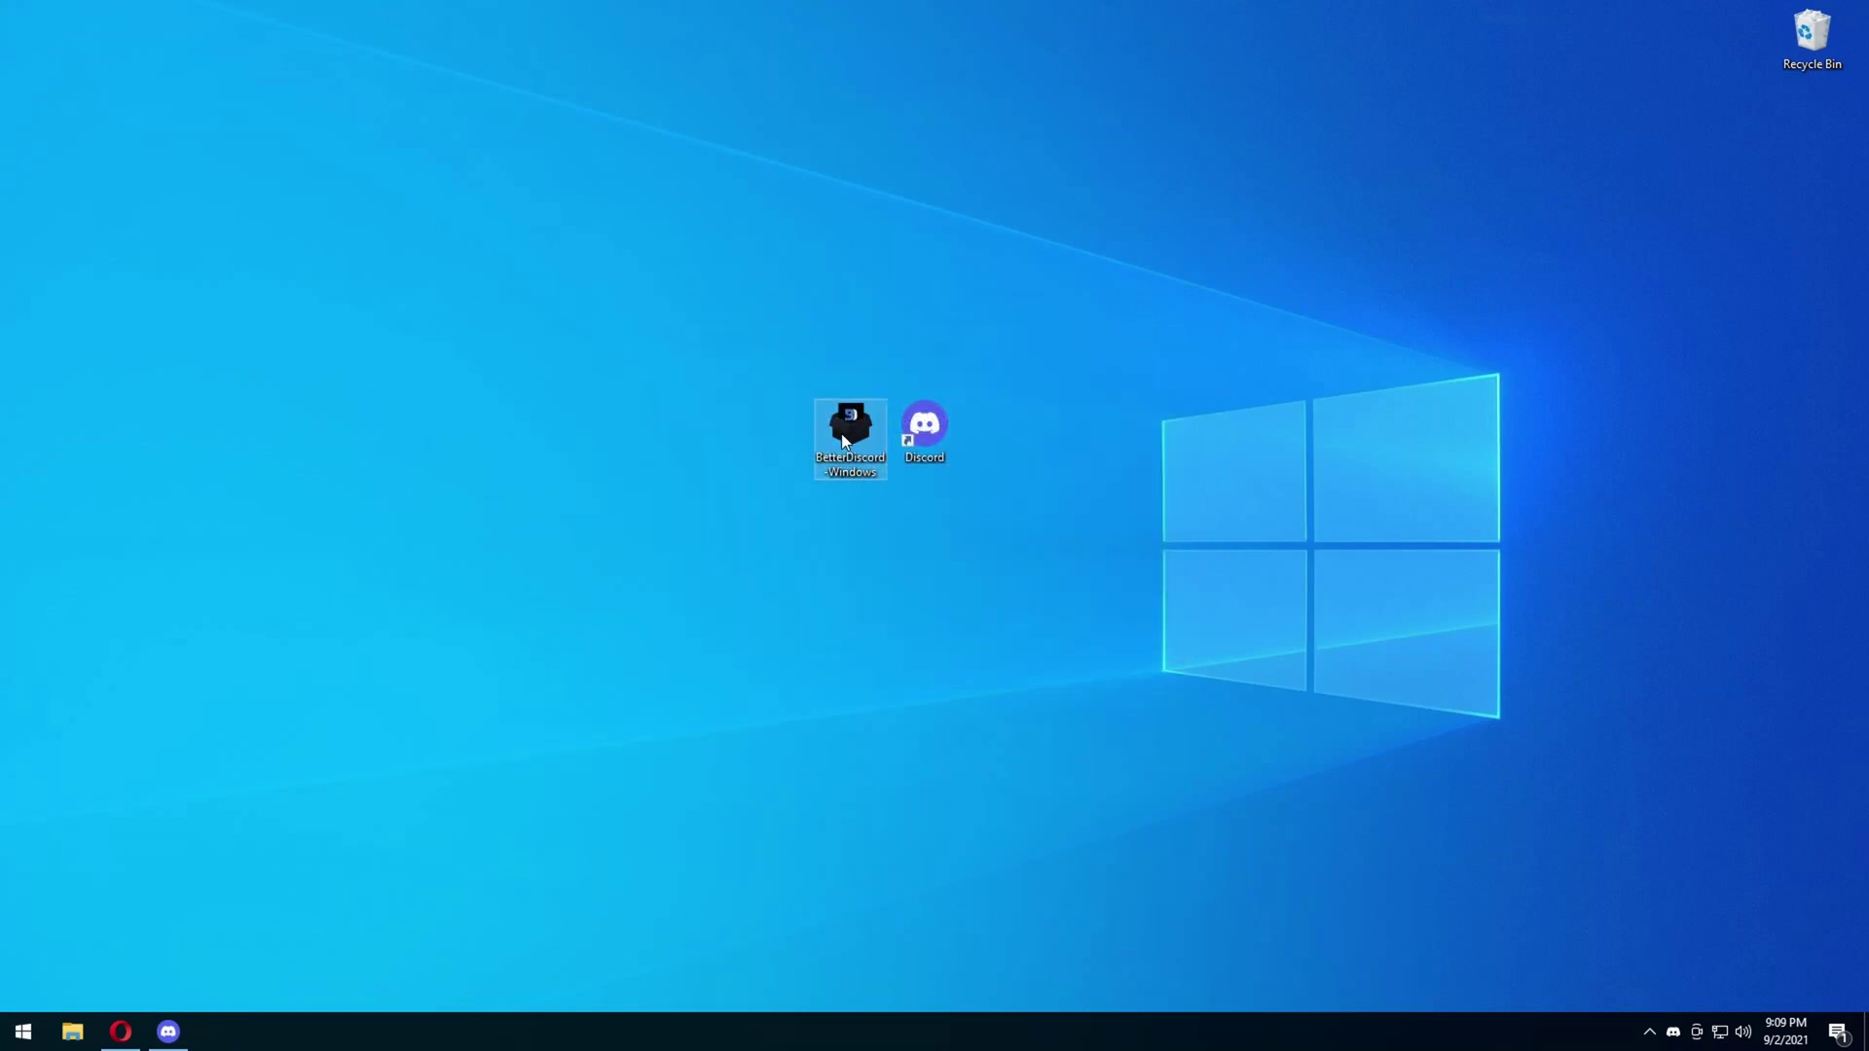
double_click(923, 421)
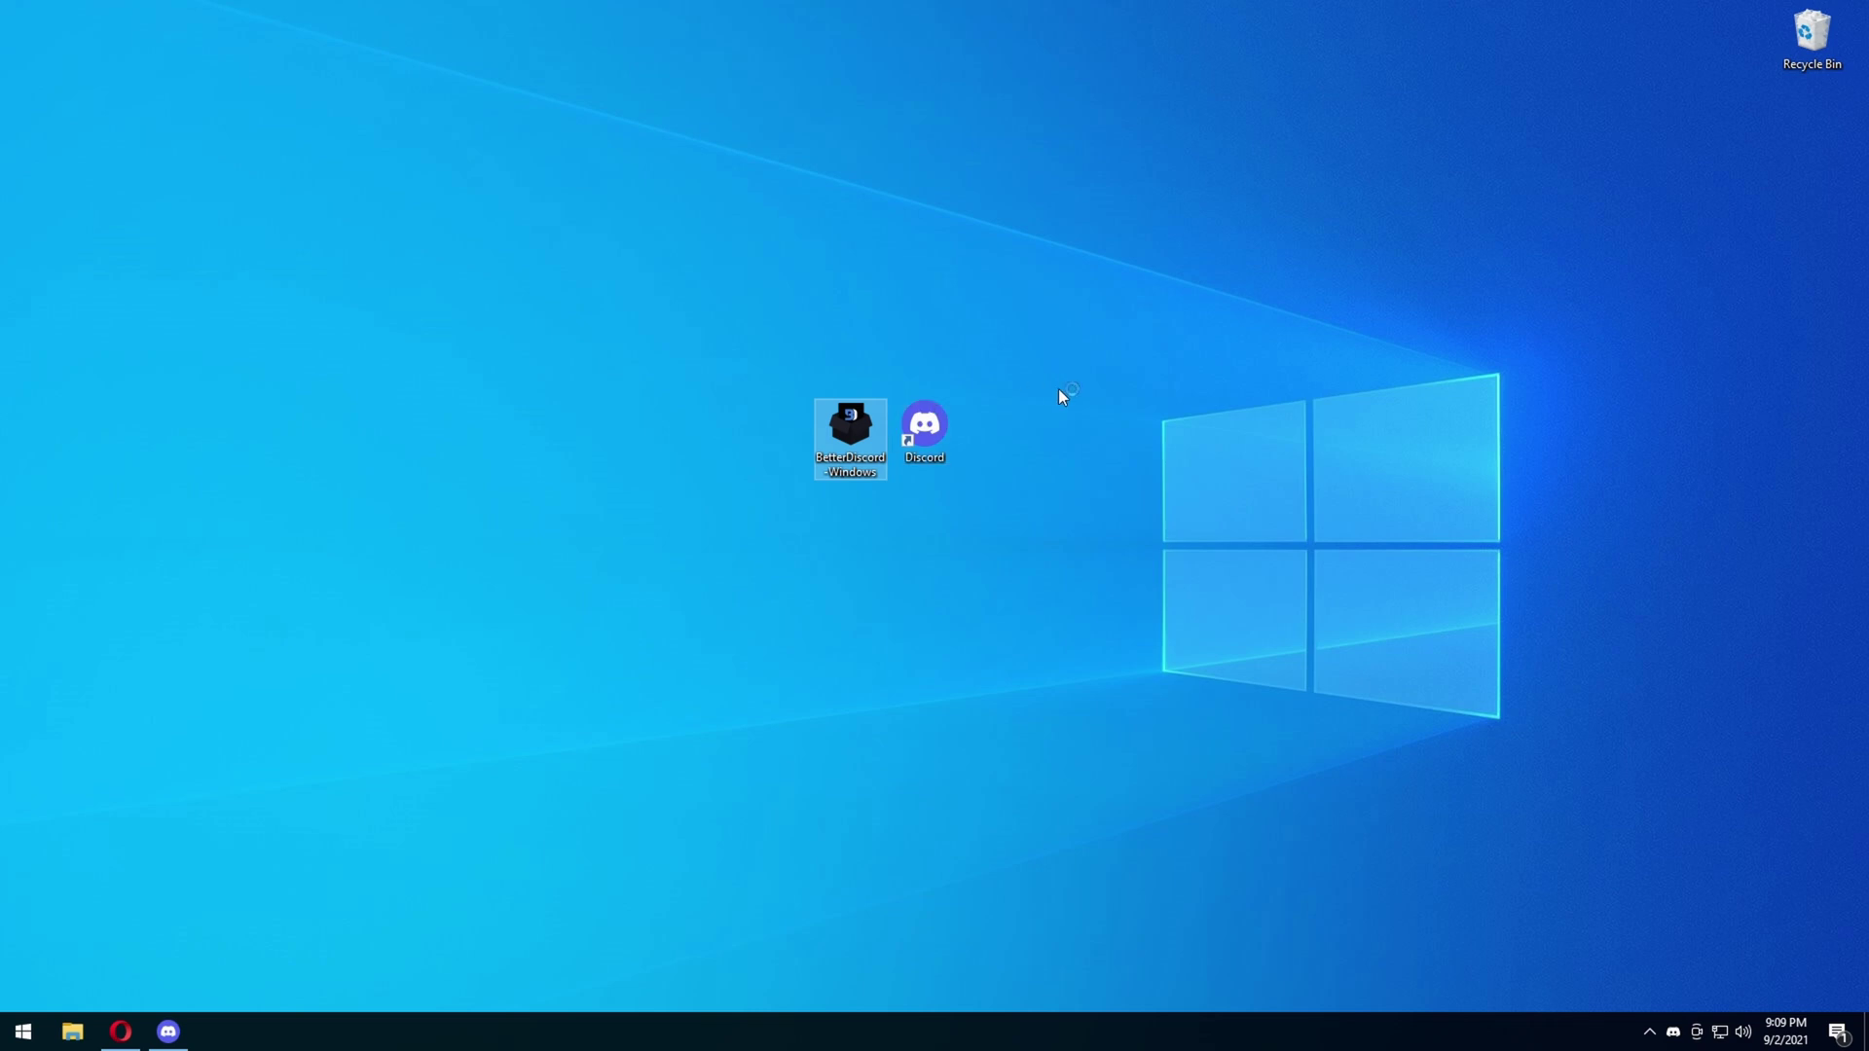